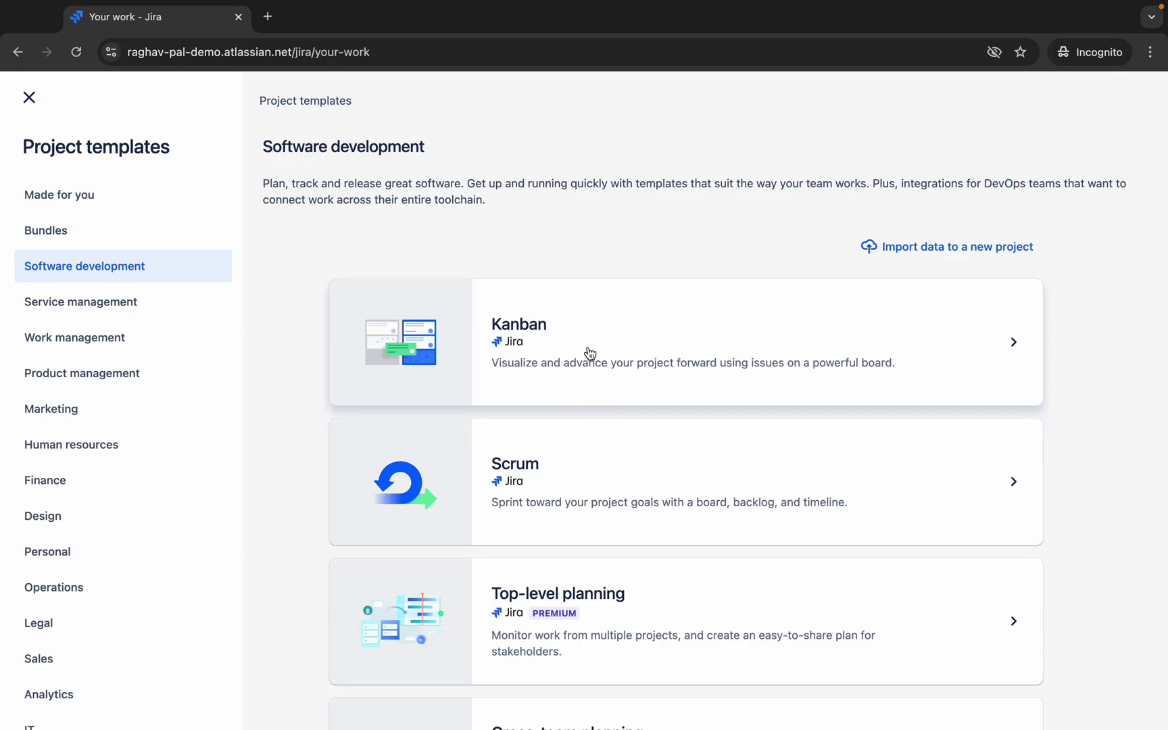
Pick the Scrum template and choose a team-managed project type.
click(586, 484)
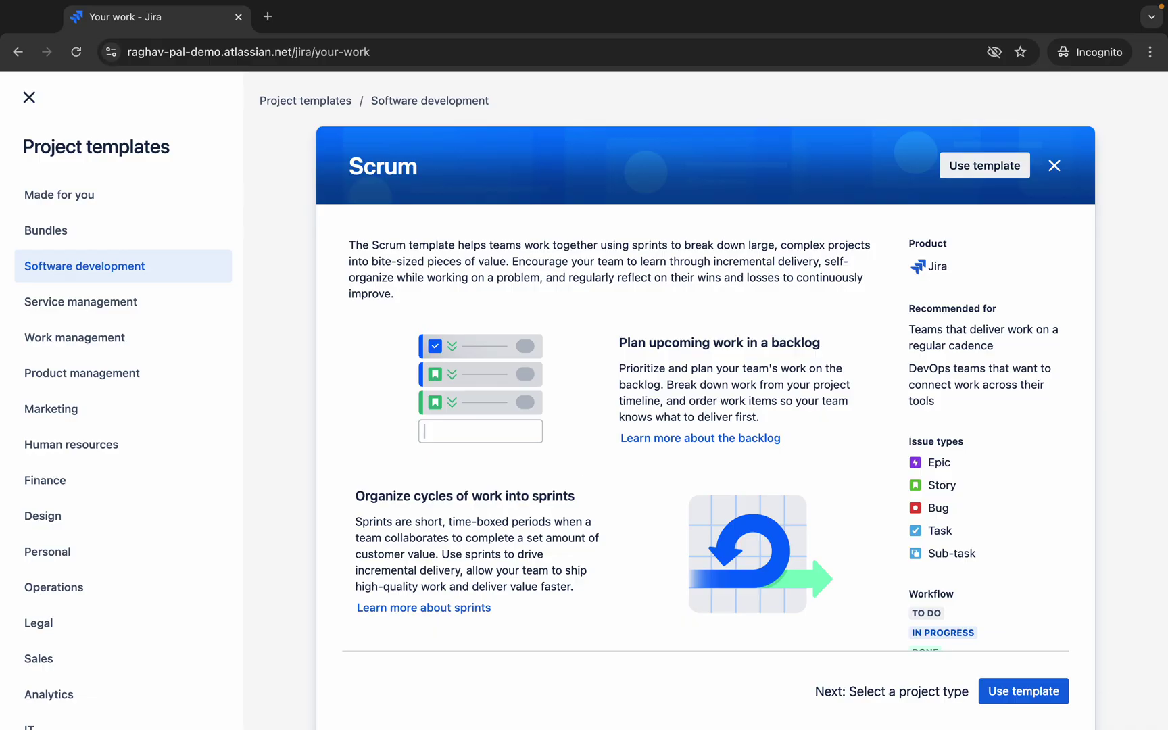
click(1034, 697)
scroll(501, 506, down, 3)
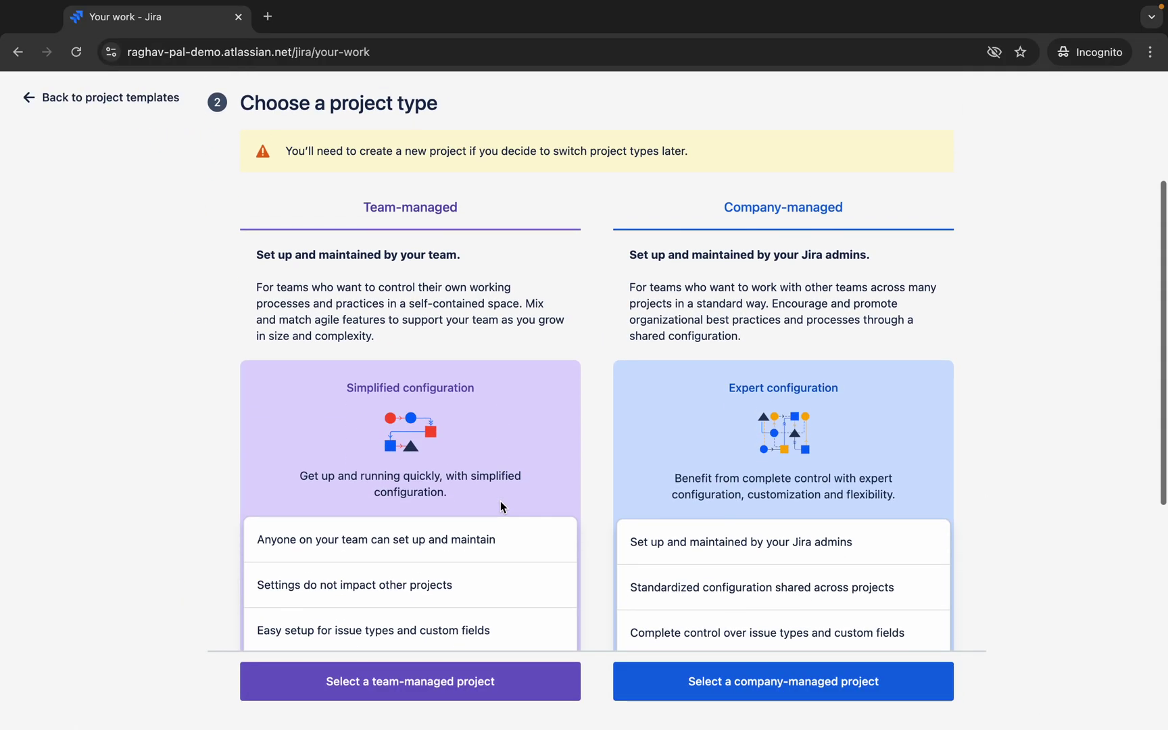
scroll(500, 506, down, 5)
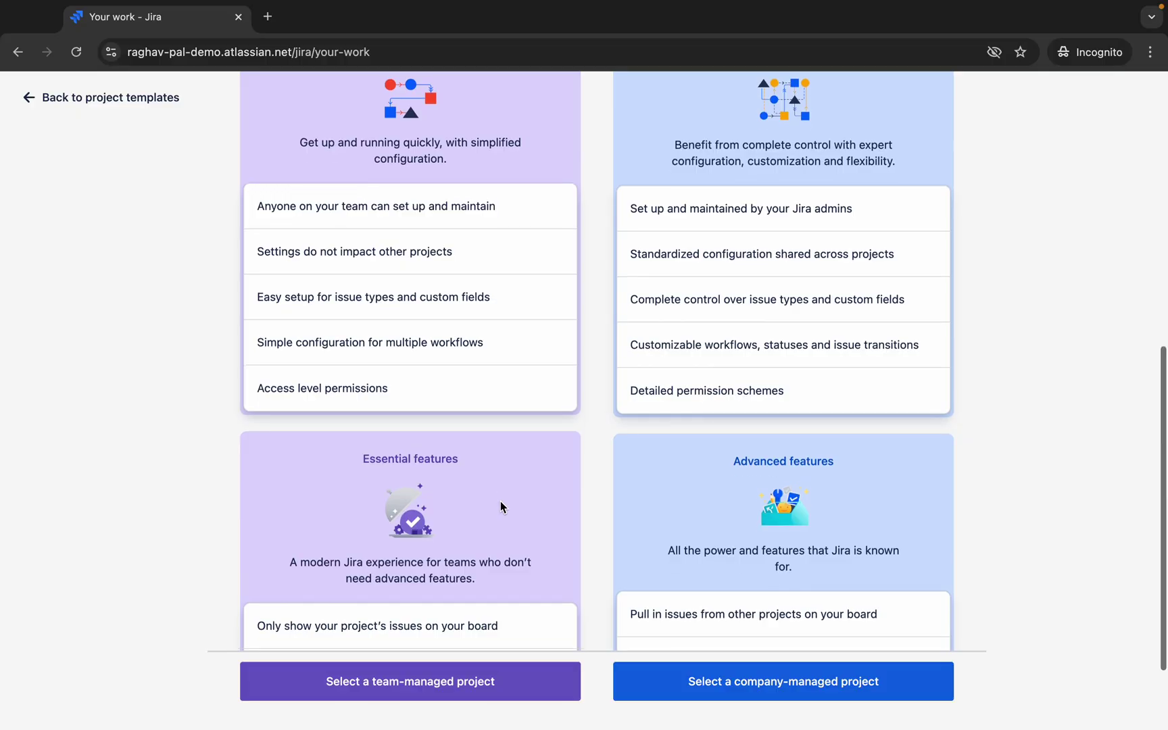
scroll(501, 507, down, 2)
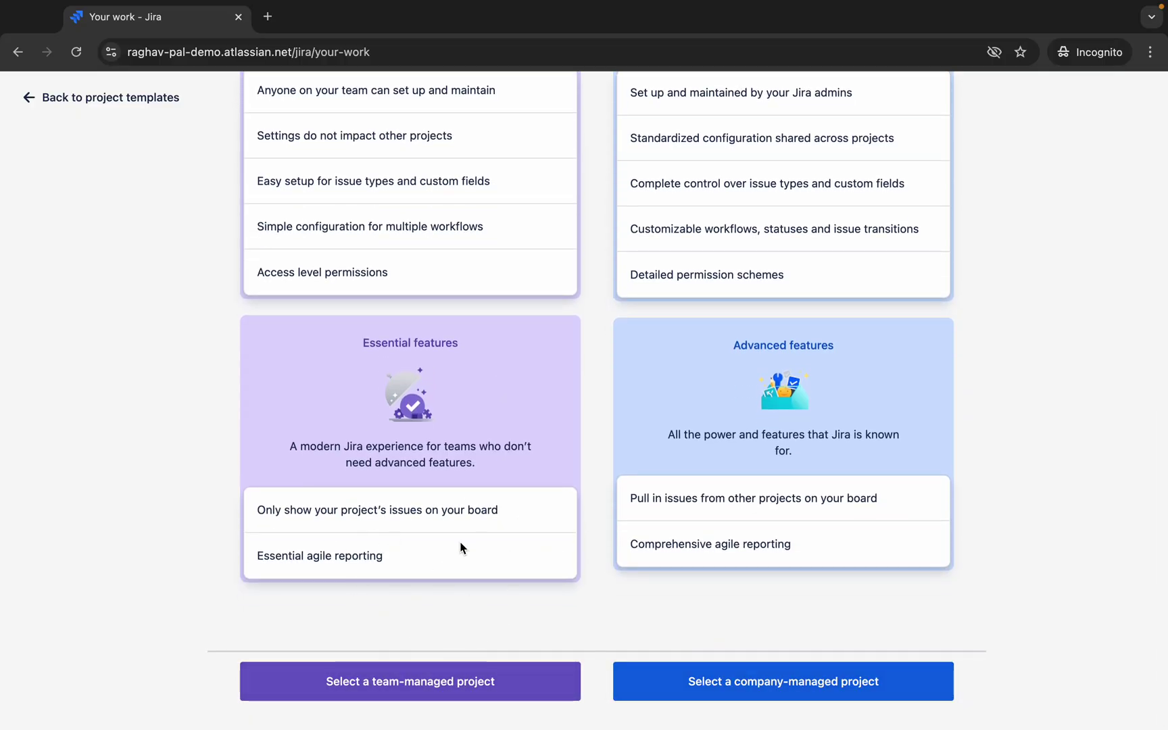
click(469, 680)
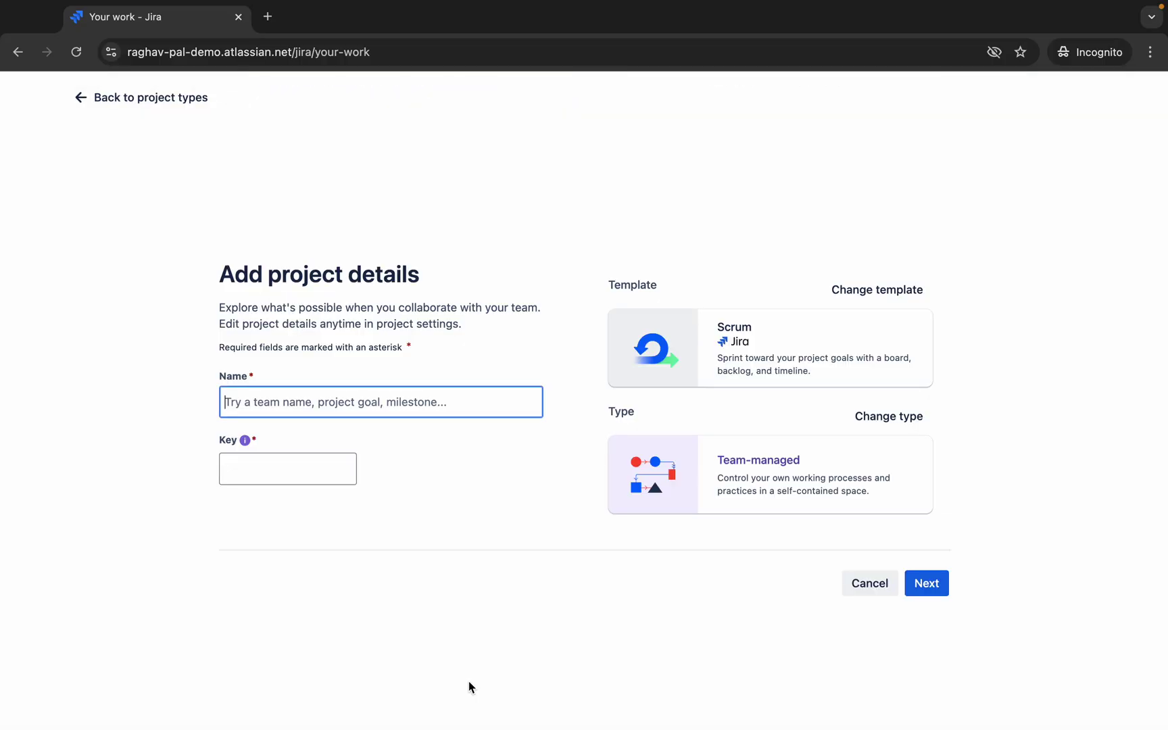
Name the project 'Home Renovation Project', confirm the auto-filled key HRP, and continue.
text(Home R)
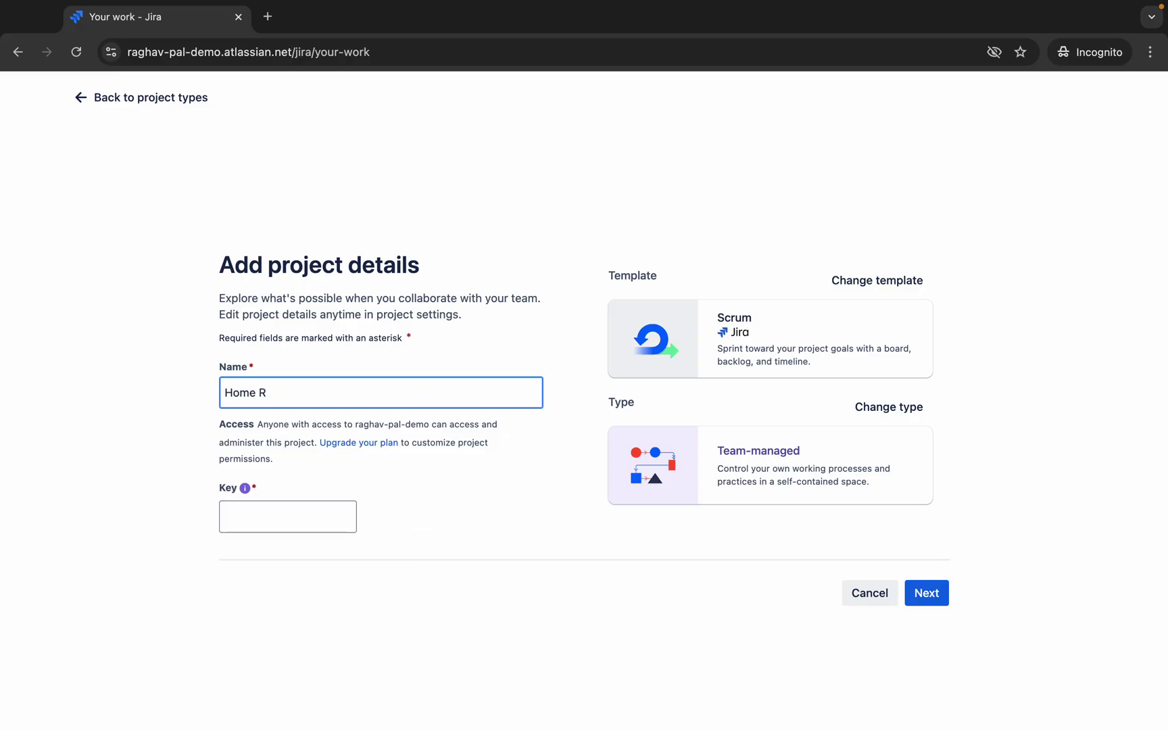
text(e)
text(no)
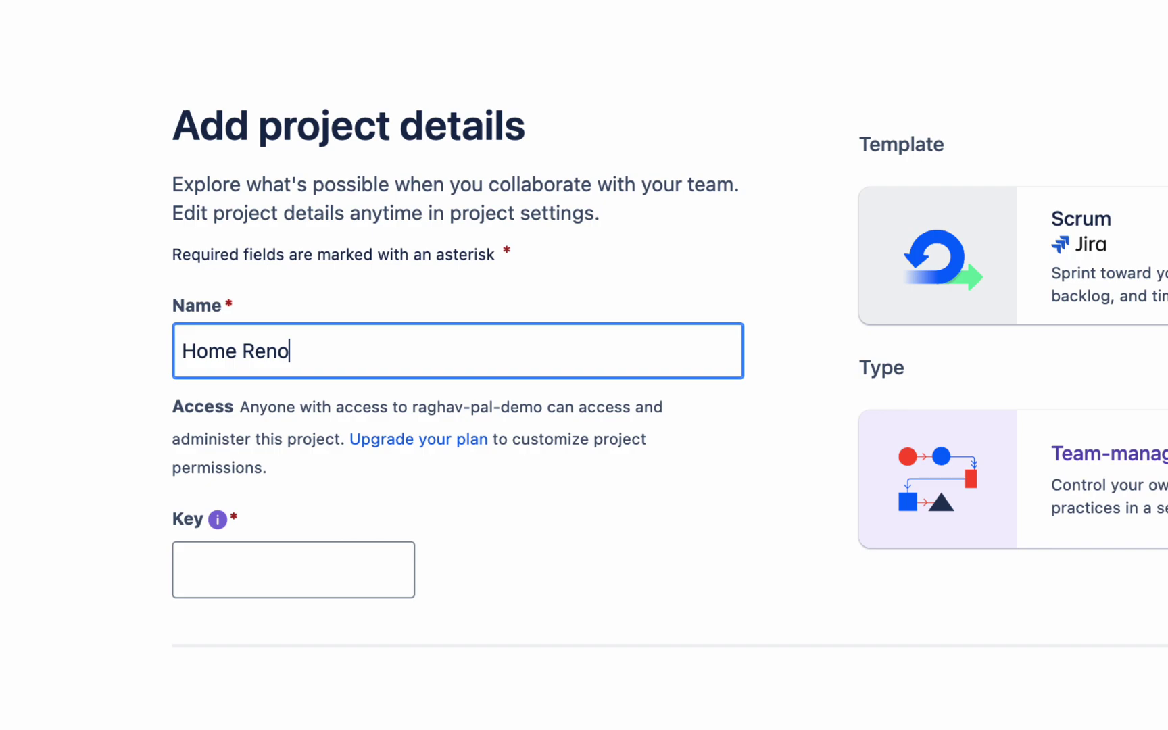
text(vation Project)
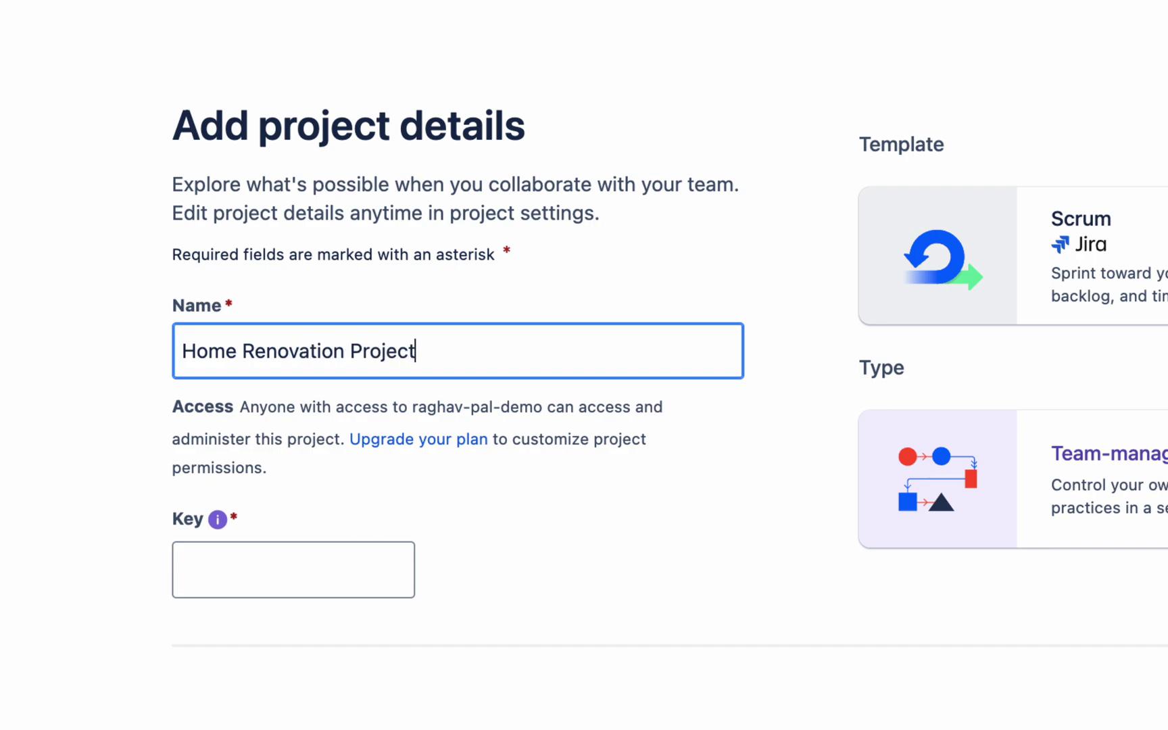
click(274, 579)
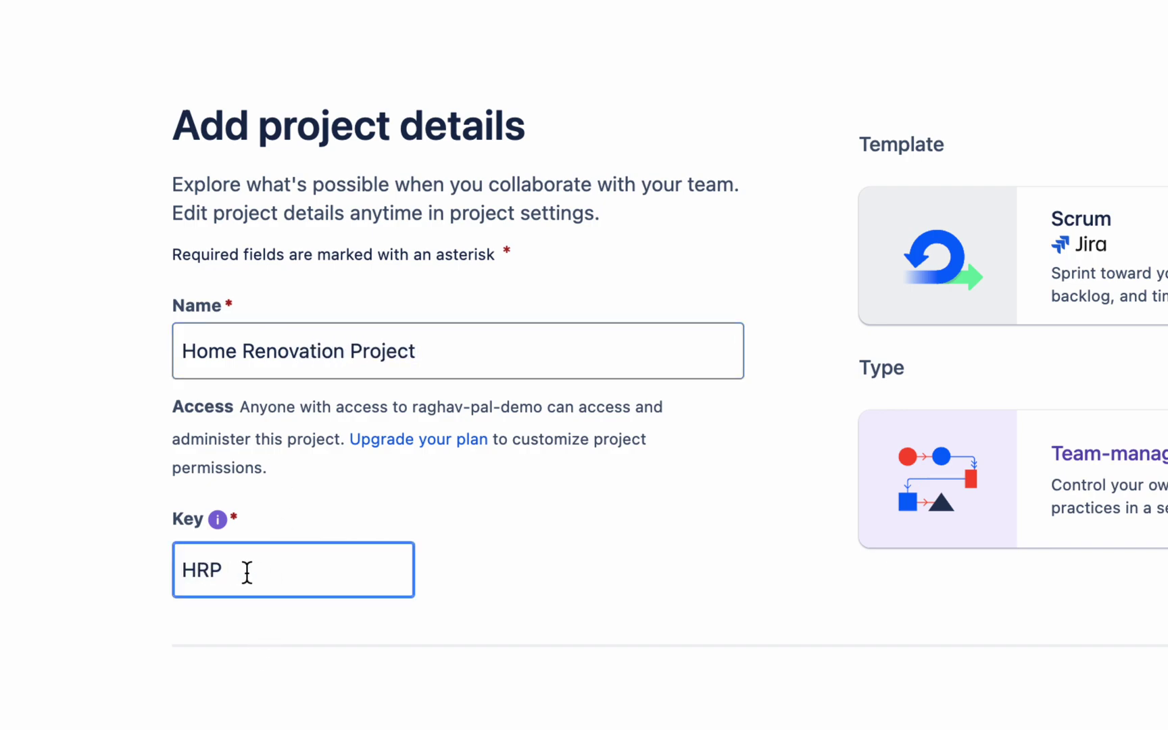
drag(240, 571, 152, 570)
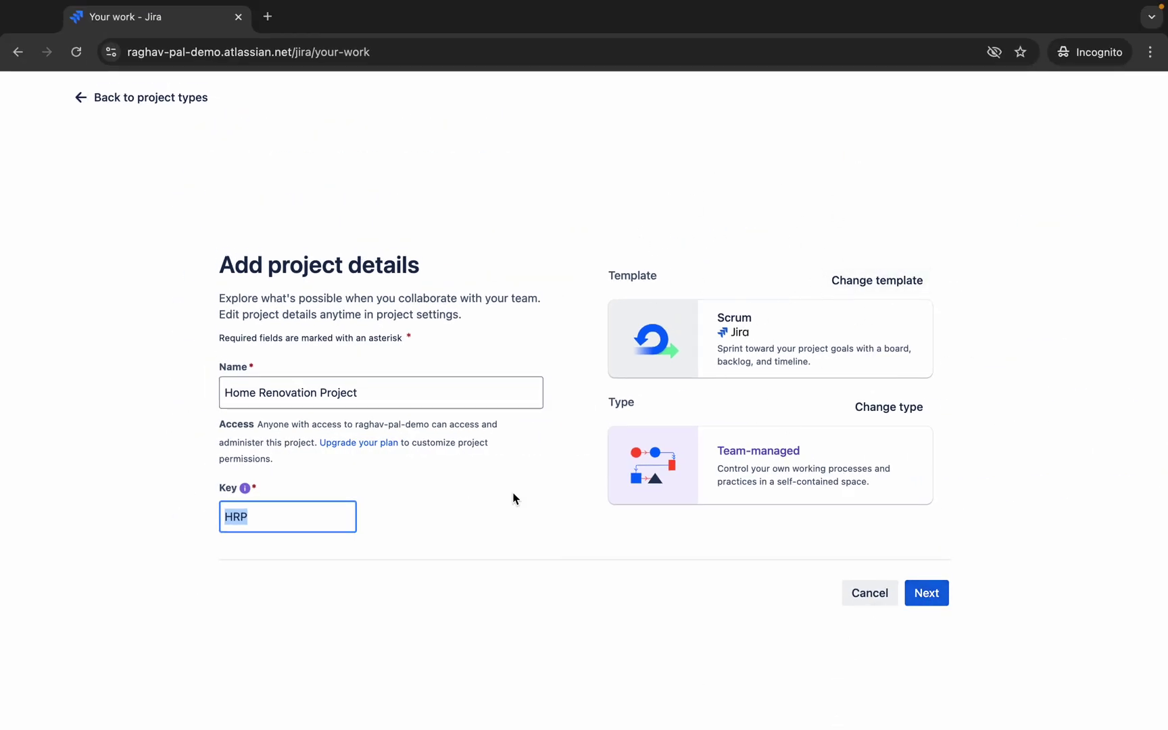
click(940, 601)
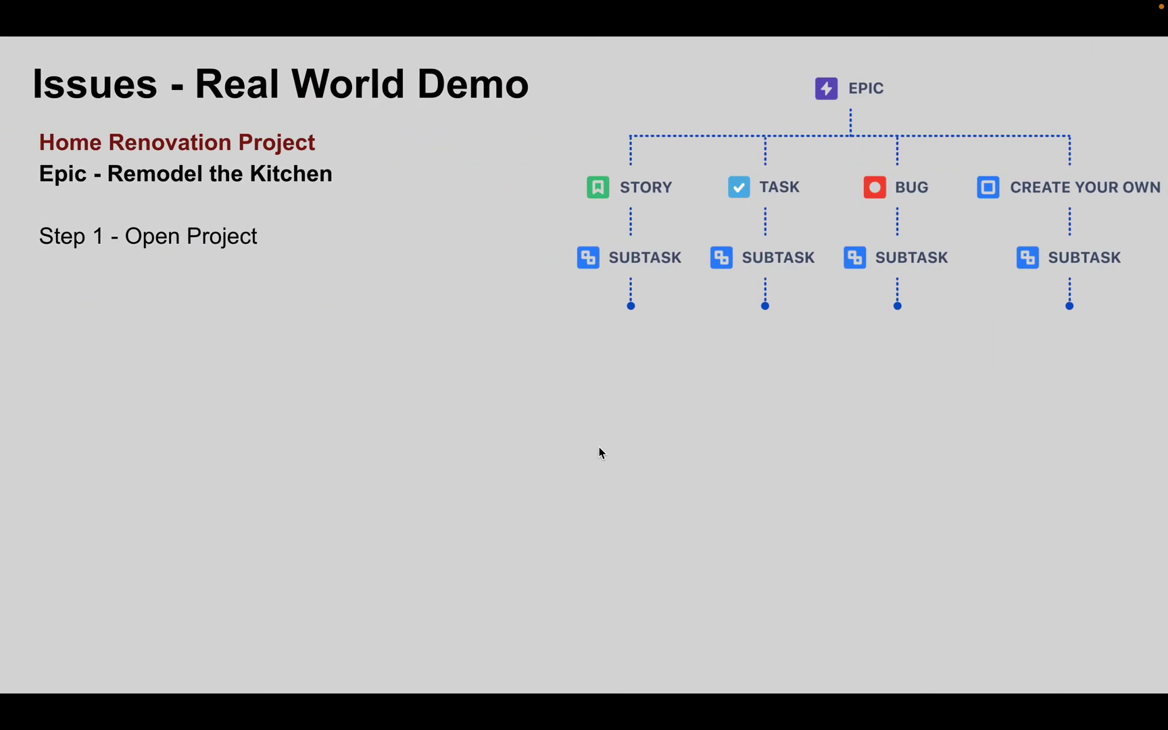
Once the empty HRP board loads, switch over to the presentation slide.
key(Right)
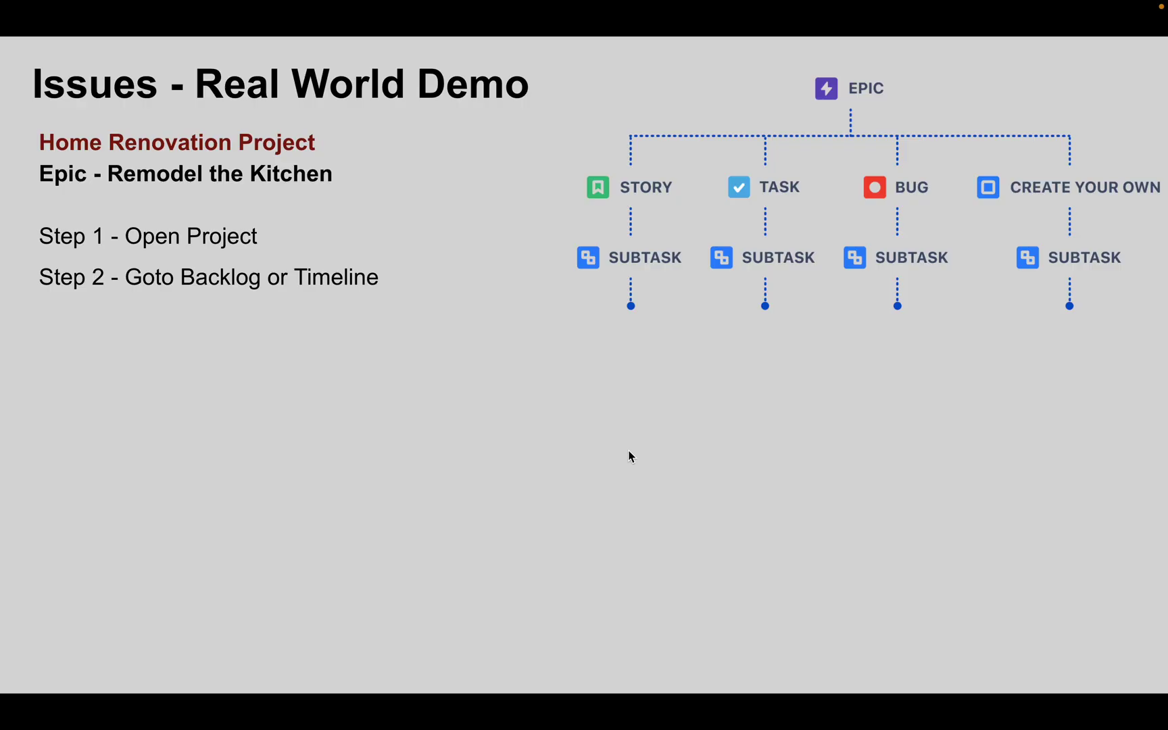
Show the Step 3 bullet 'Create Epic - Remodel the Kitchen', then return to the Jira board.
key(Right)
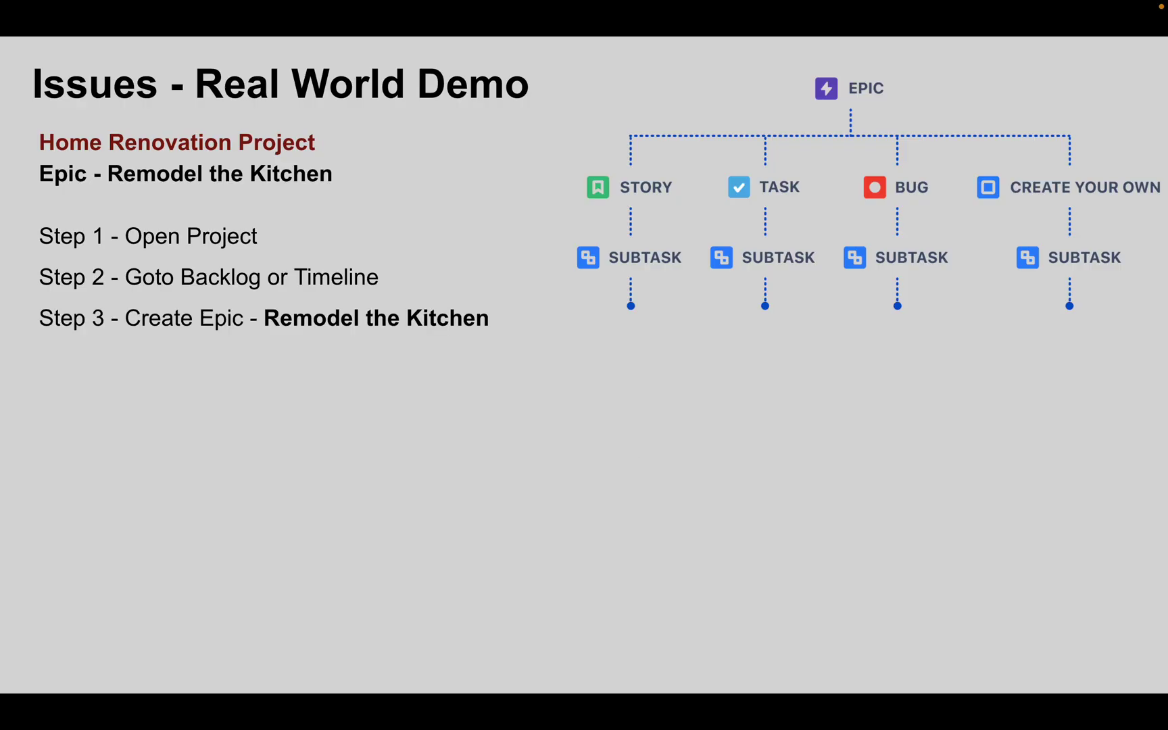
key(ctrl+Right)
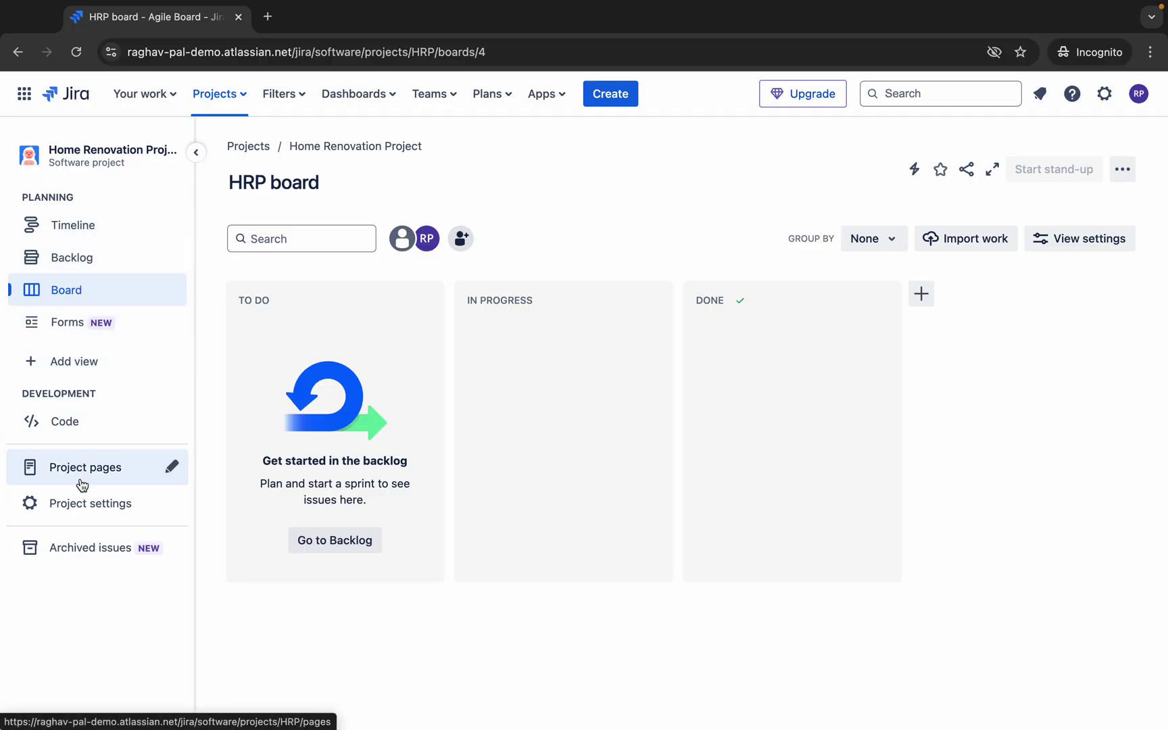
Point out the Timeline, Backlog and Board features in project settings, then go to the HRP backlog.
click(85, 504)
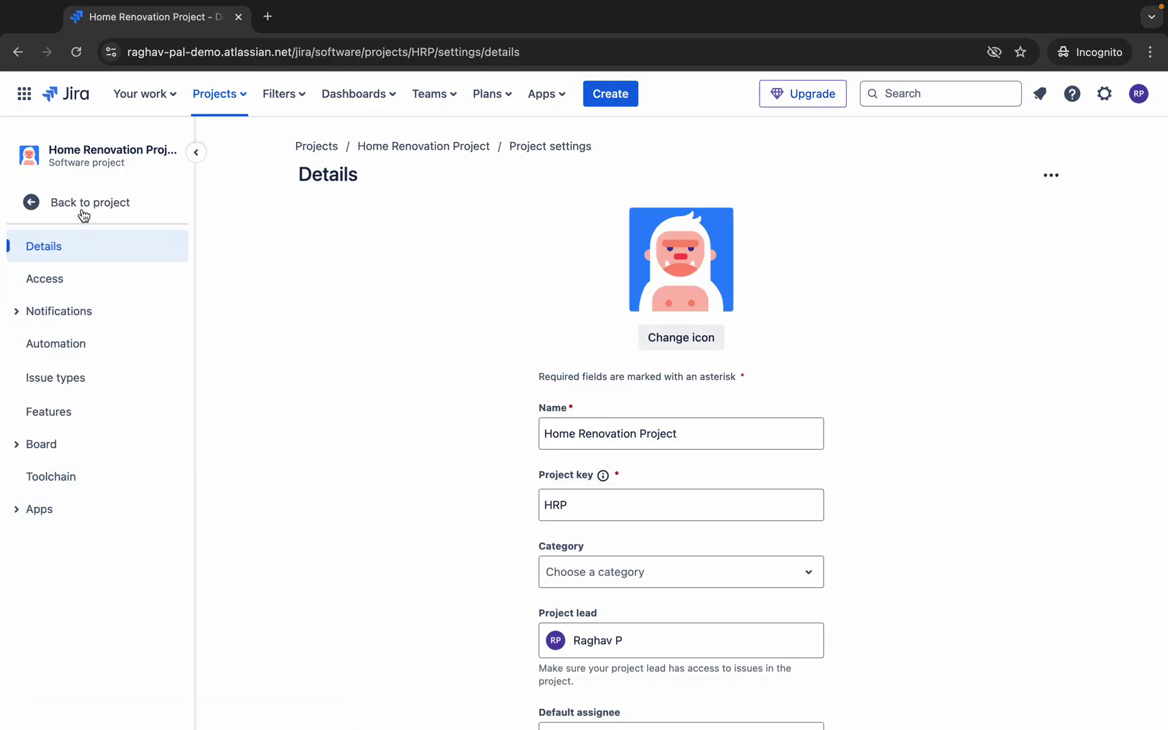
click(49, 422)
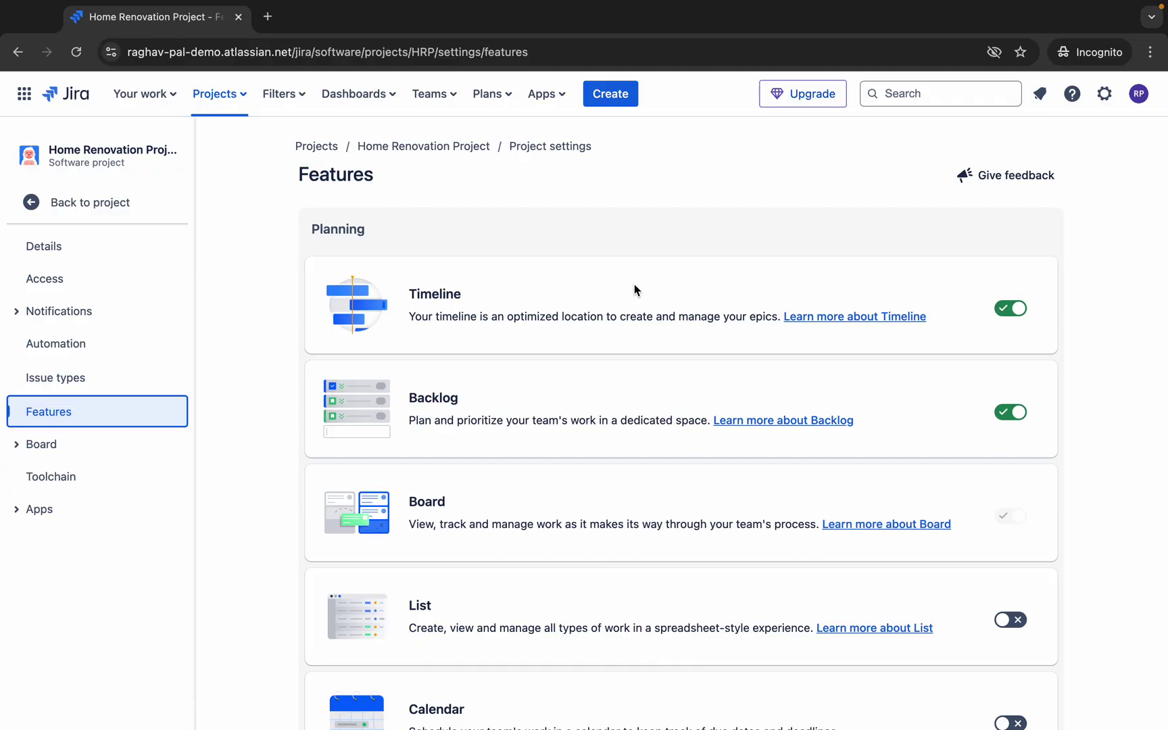
drag(303, 267, 1066, 358)
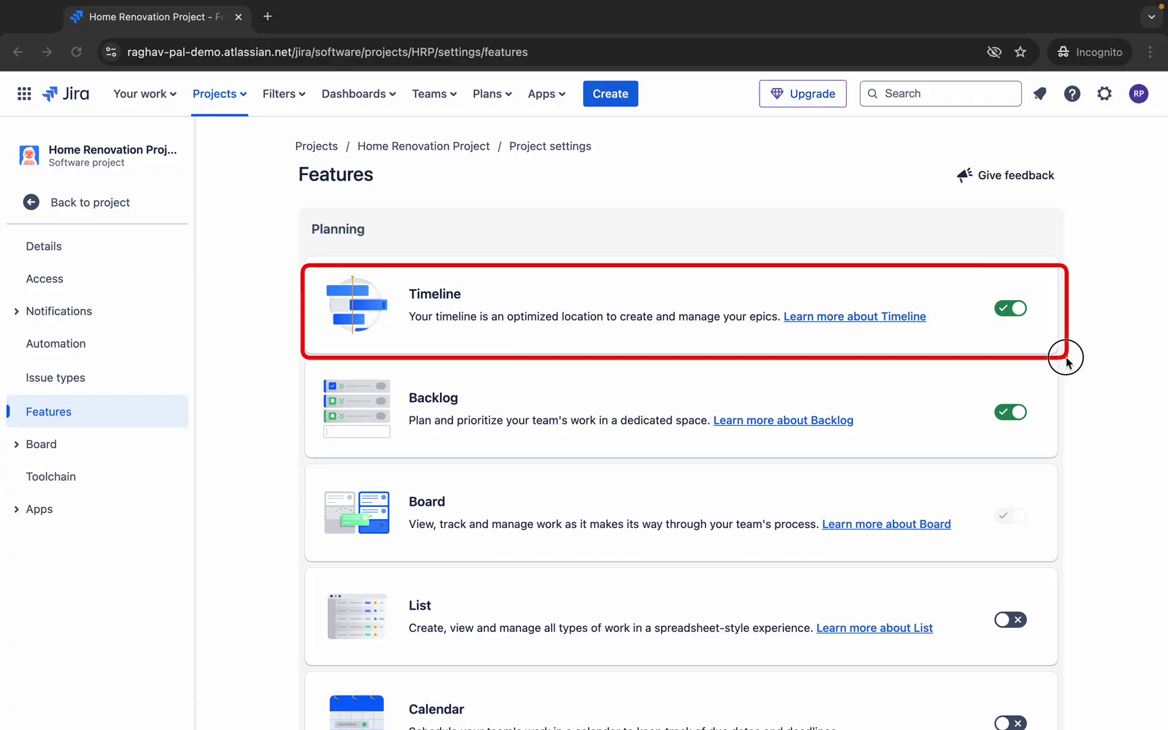
mouse_move(306, 366)
mouse_down()
mouse_move(890, 468)
mouse_move(1063, 462)
mouse_up()
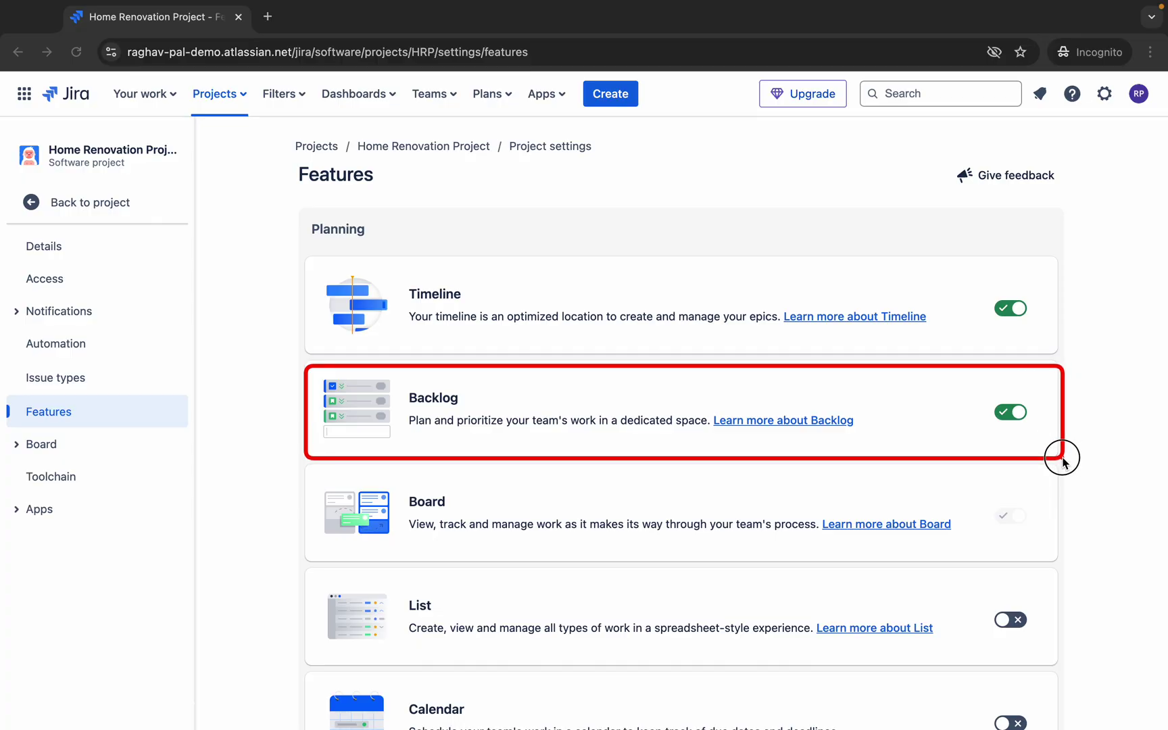
mouse_move(305, 264)
mouse_down()
mouse_move(883, 617)
mouse_move(1025, 724)
mouse_move(1053, 718)
mouse_up()
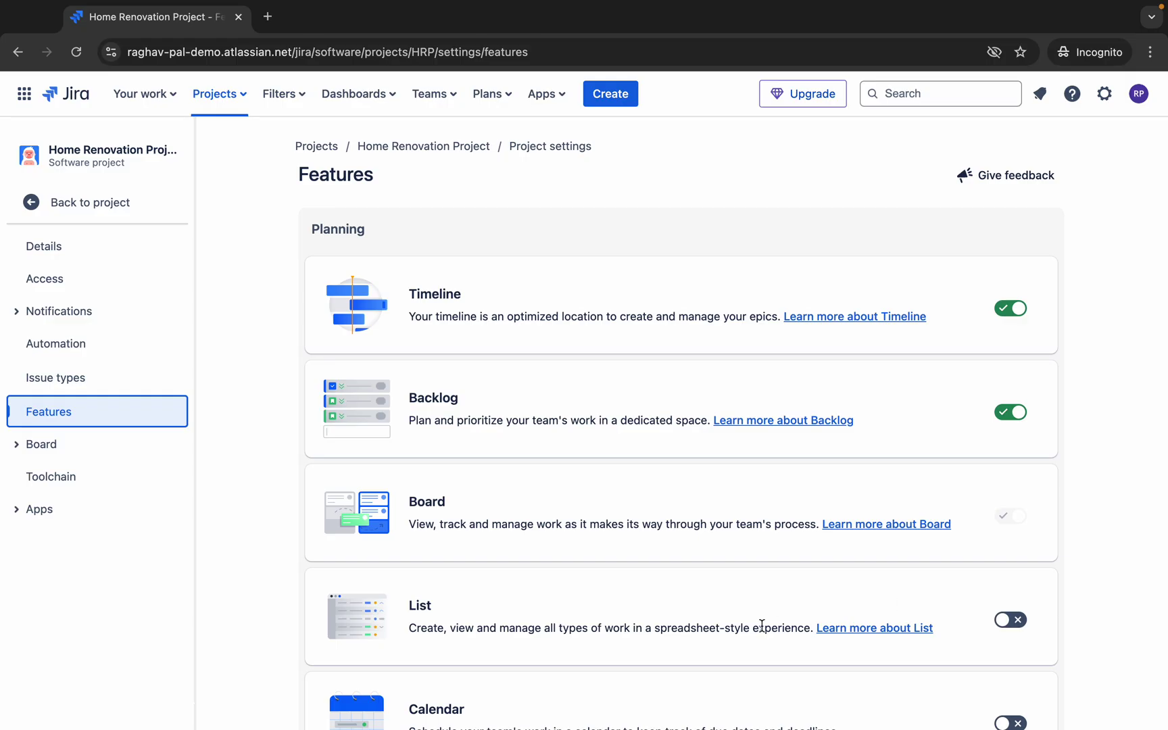
scroll(762, 625, down, 1)
scroll(761, 626, up, 1)
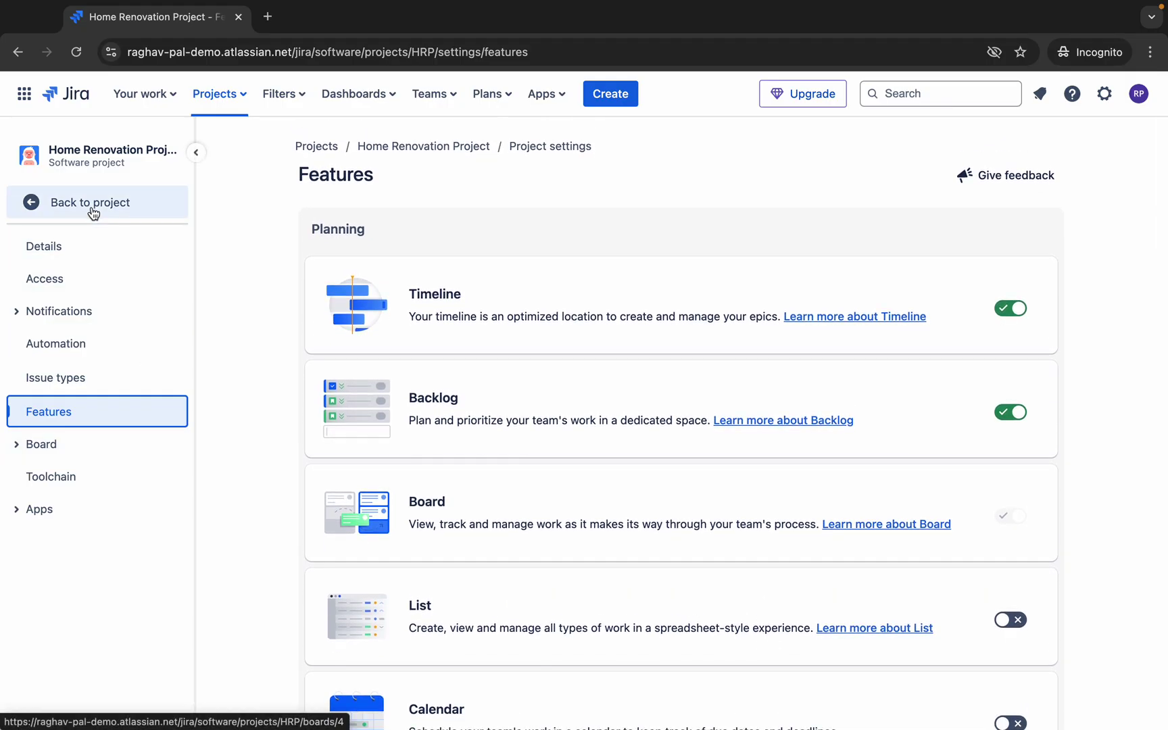
click(94, 214)
click(66, 266)
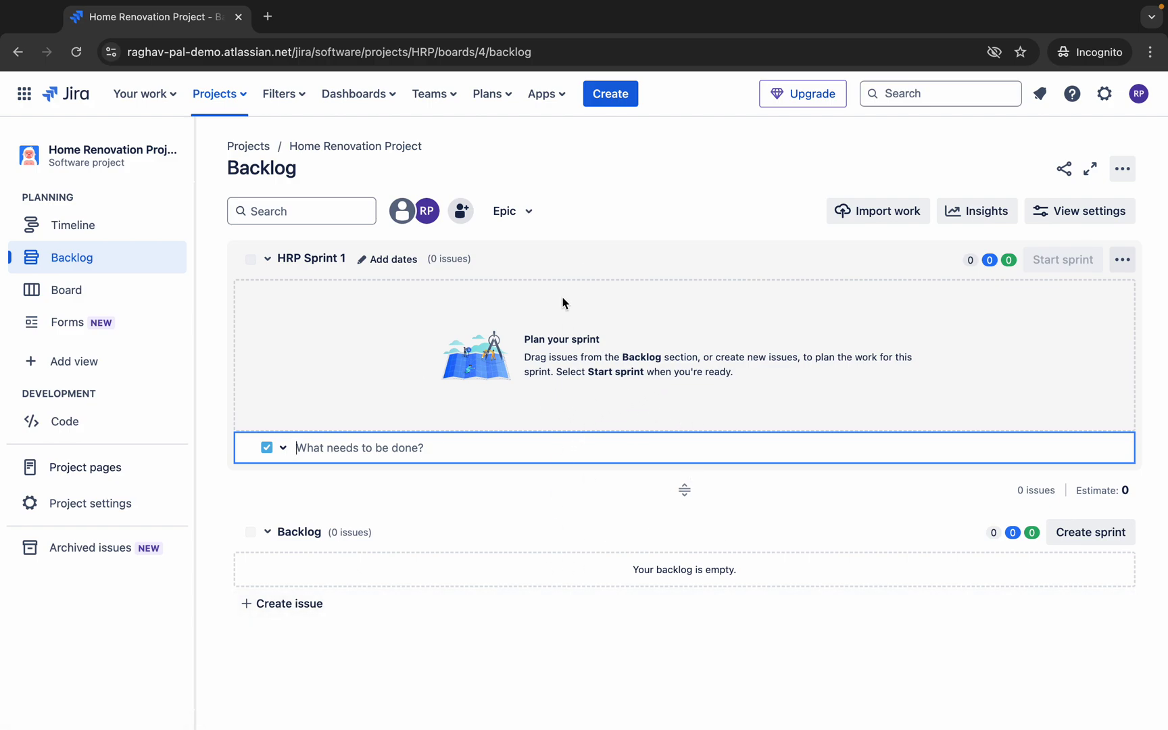
Create epic HRP-1 'Remodel the Kitchen' on the Timeline, open its details, and show Step 4.
click(114, 225)
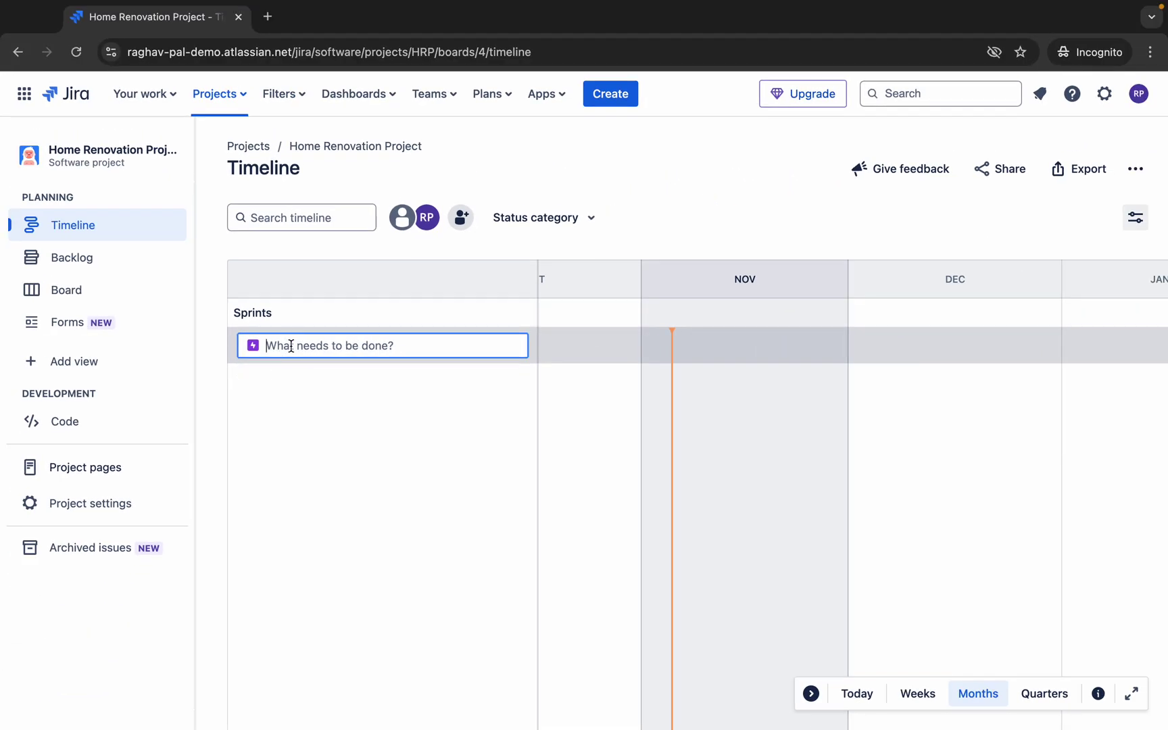
text(RE)
key(BackSpace)
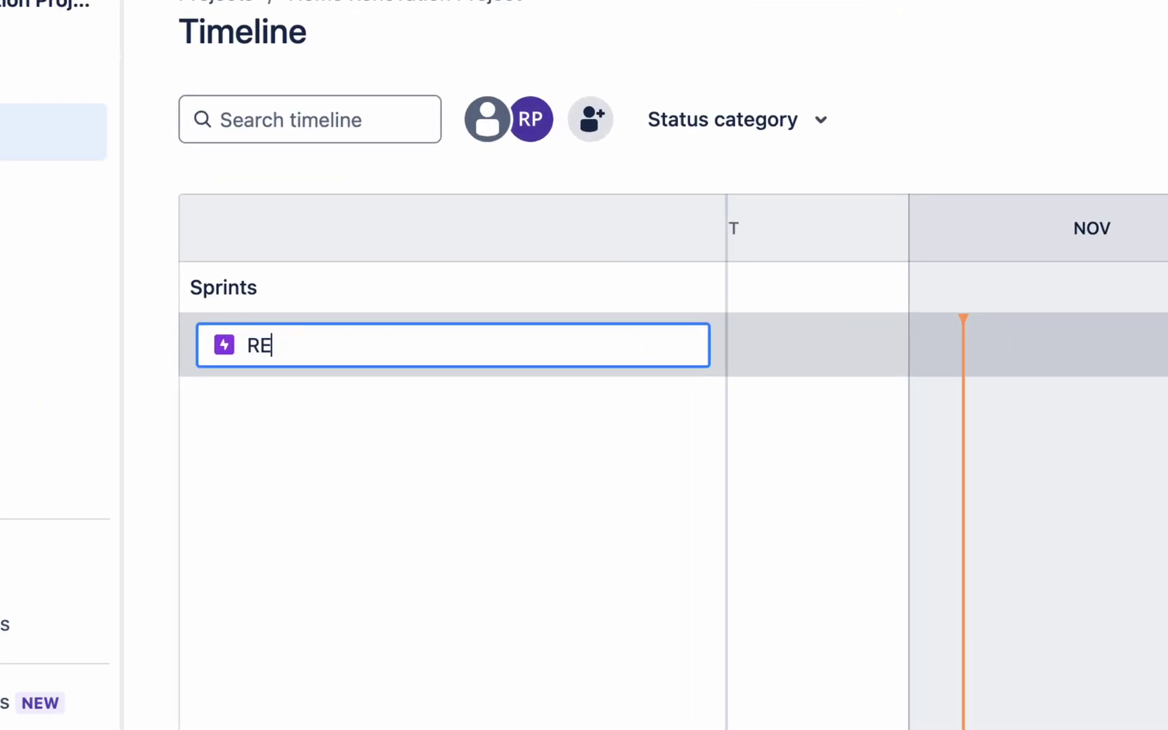
text(model)
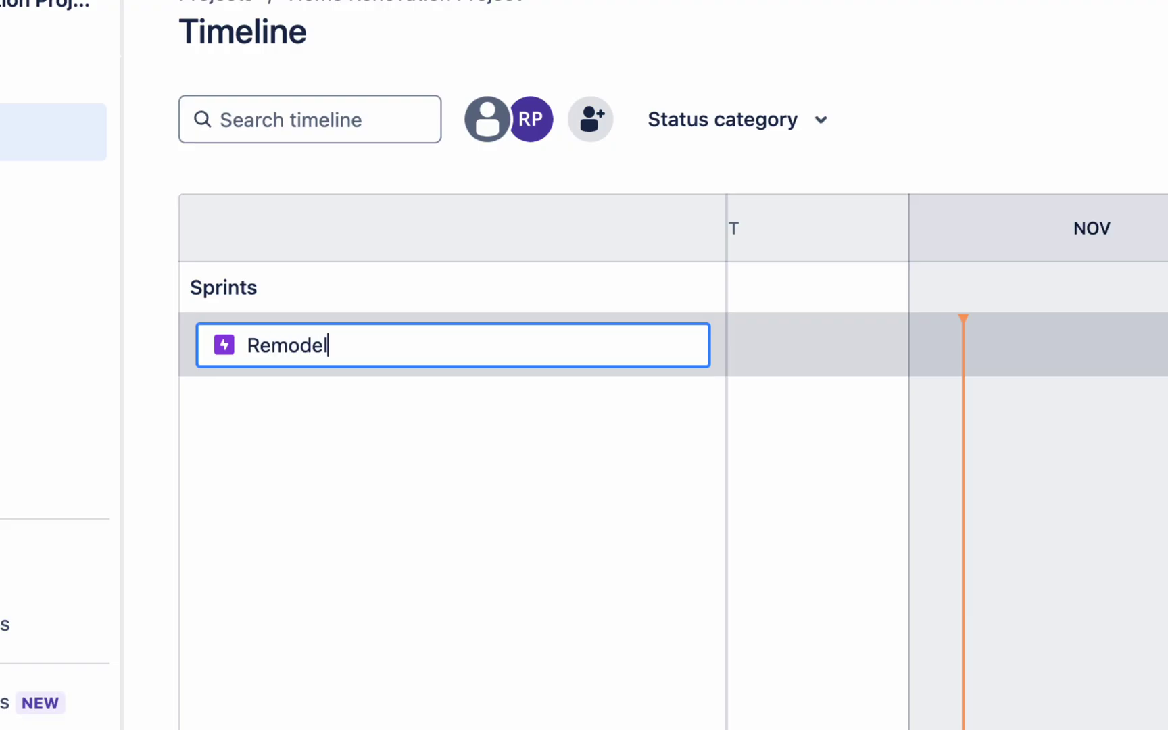
text( the Kitchen)
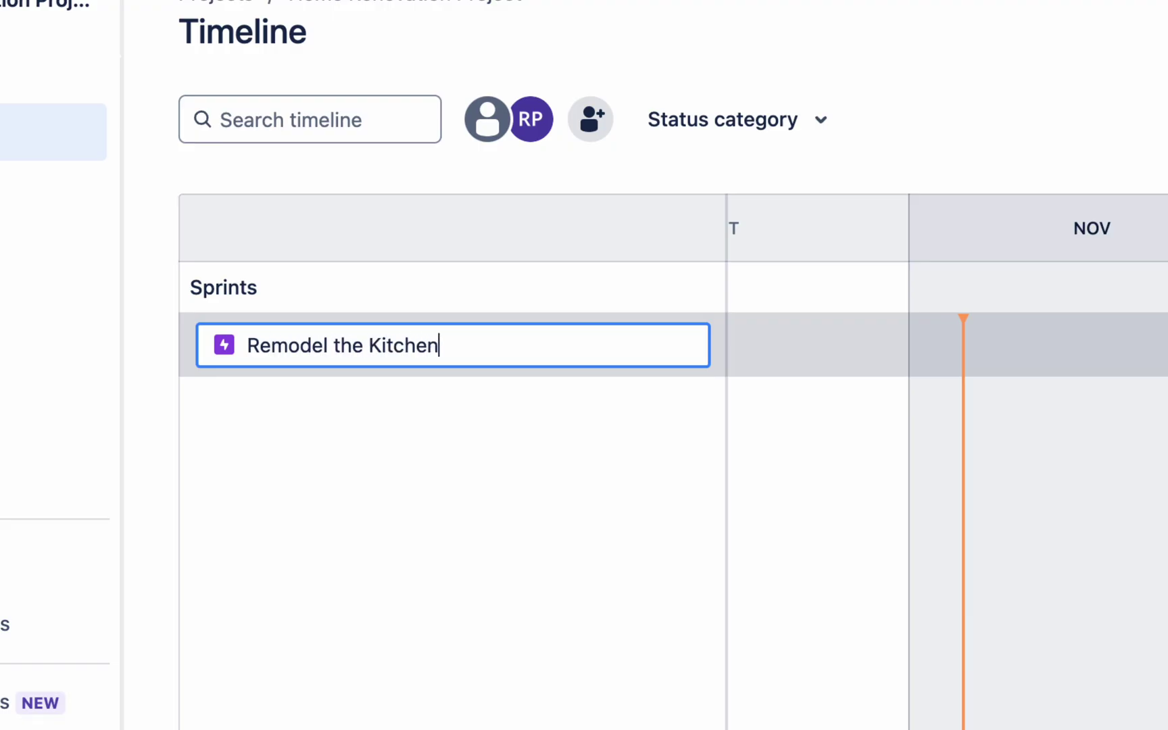
key(Return)
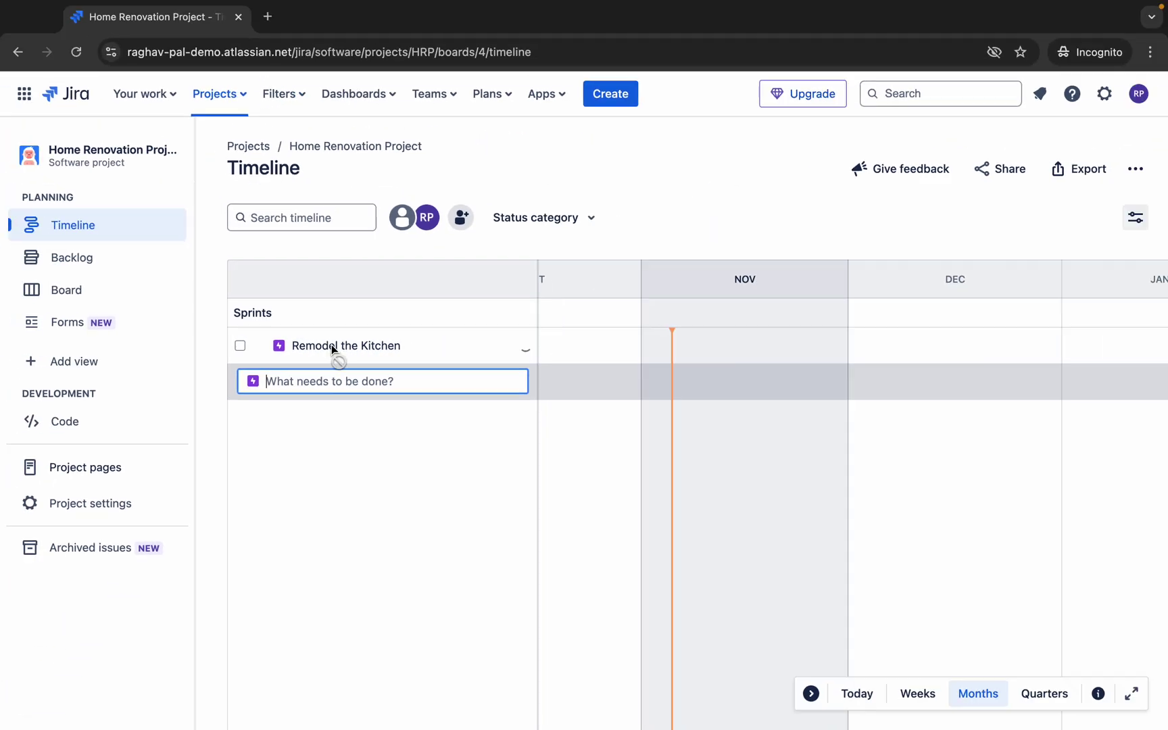
click(372, 346)
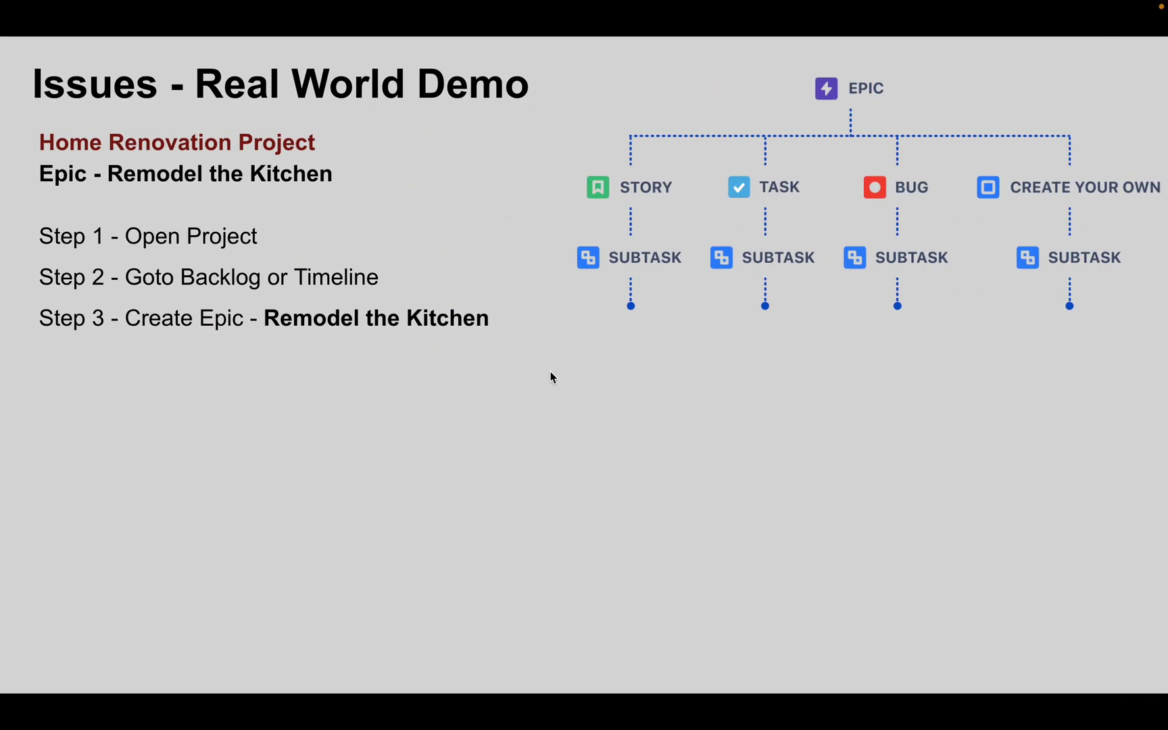
click(244, 371)
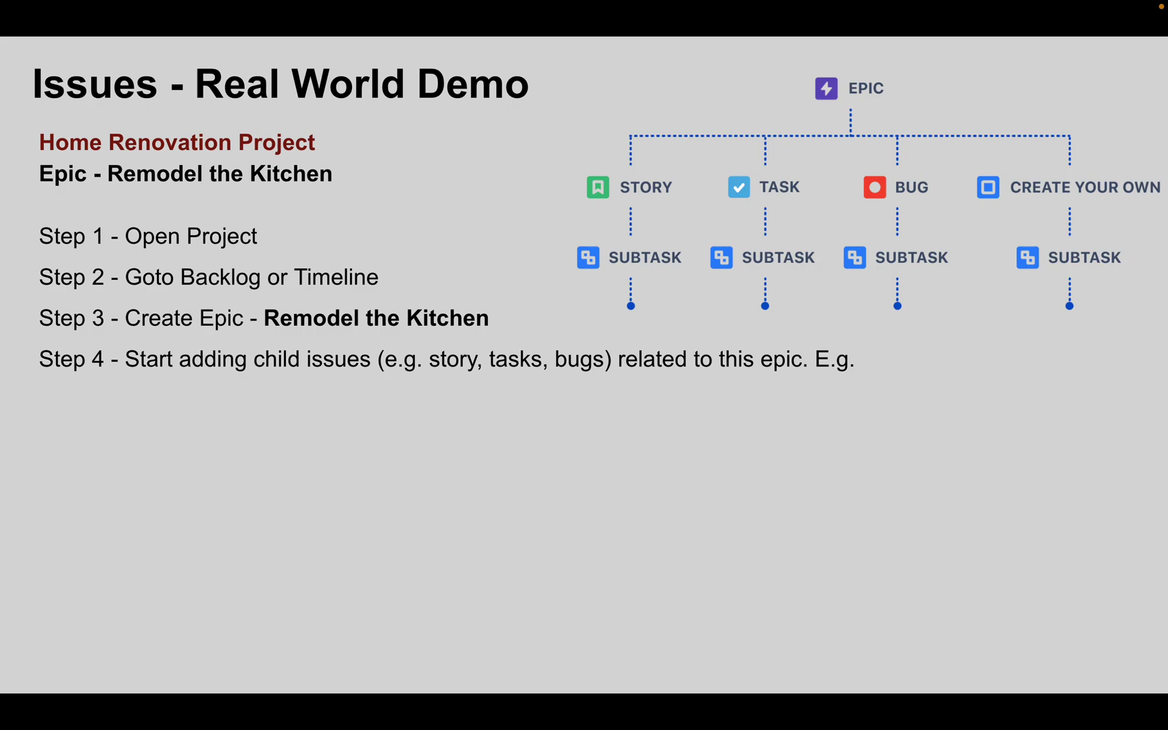
Advance the slide to show Step 5 about adding stories to the epic.
click(550, 372)
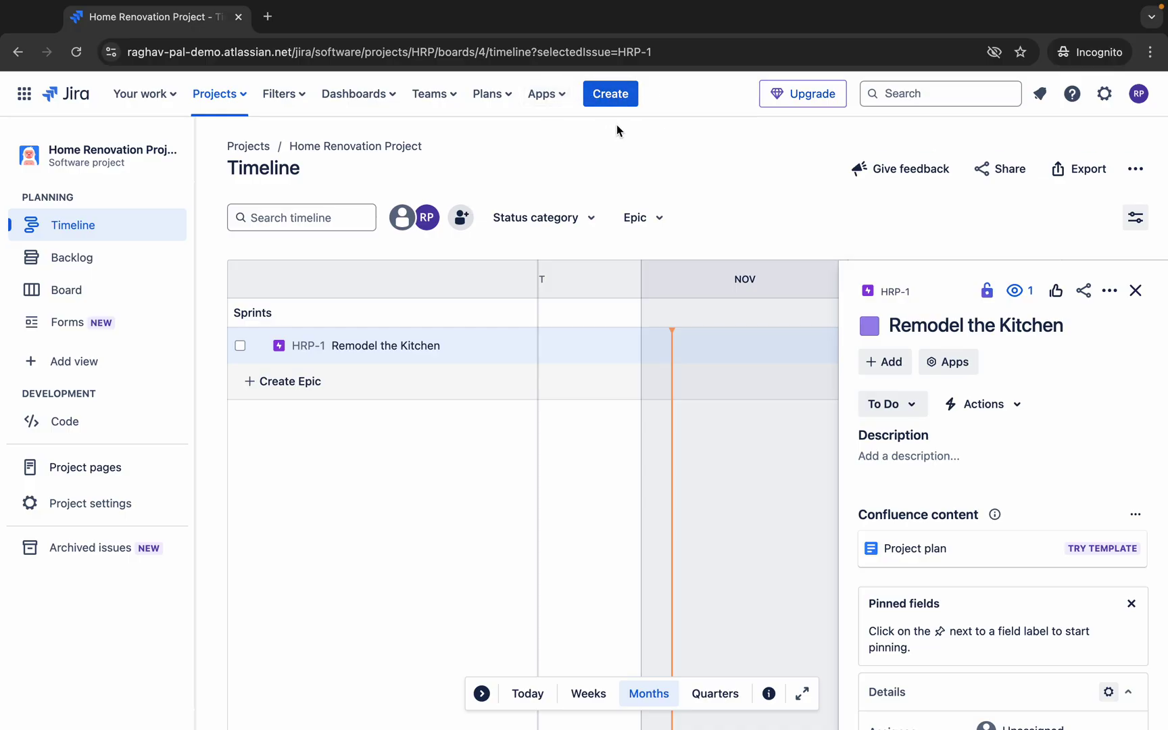
Start a new issue and set its type to Story after briefly choosing Epic.
click(596, 97)
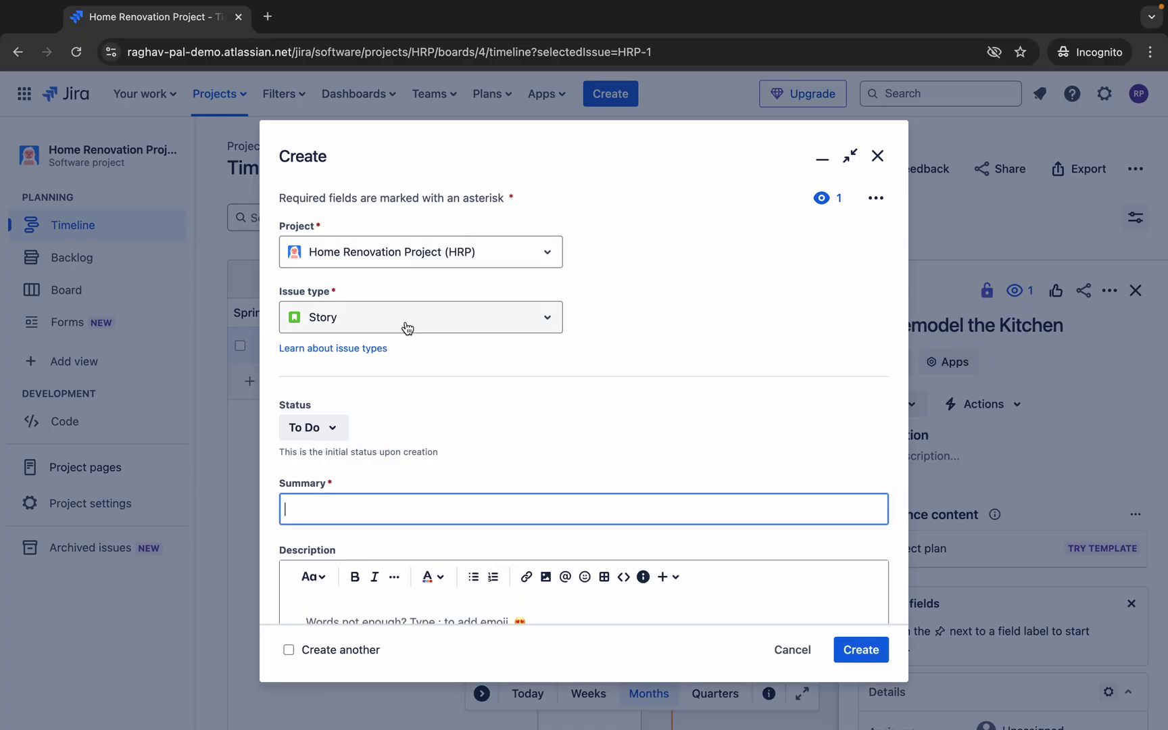
click(407, 331)
click(357, 436)
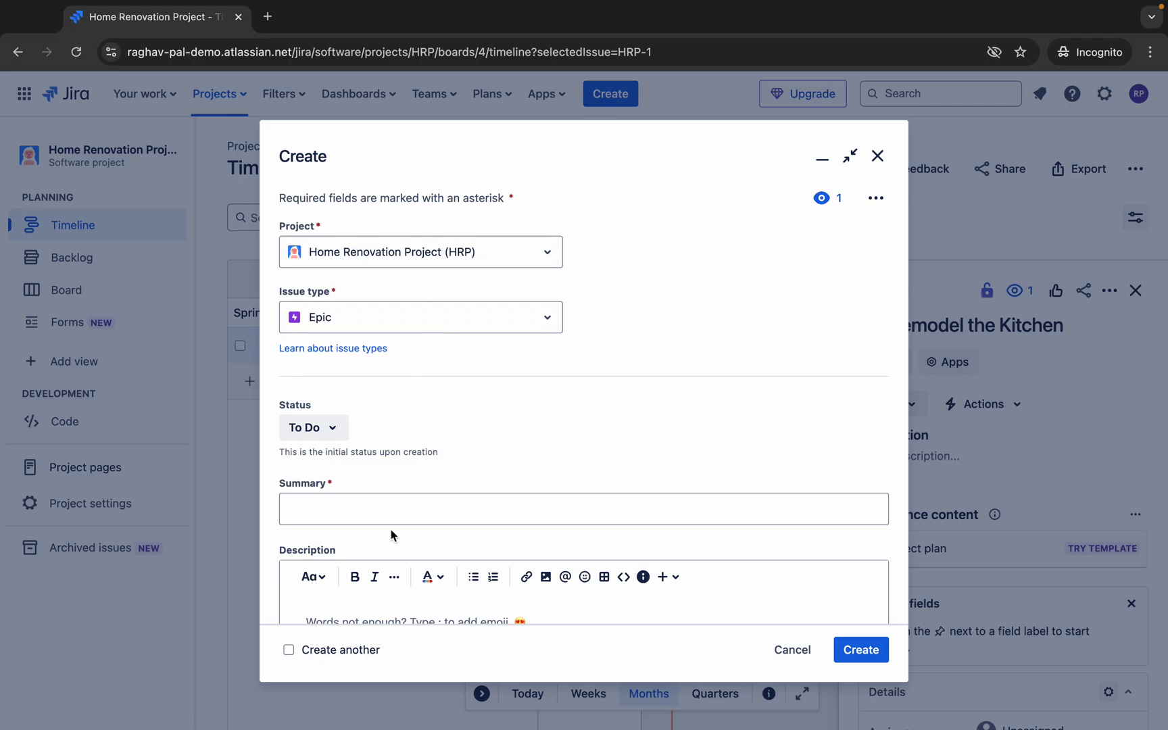
scroll(391, 531, down, 5)
scroll(391, 531, up, 5)
click(389, 324)
click(362, 418)
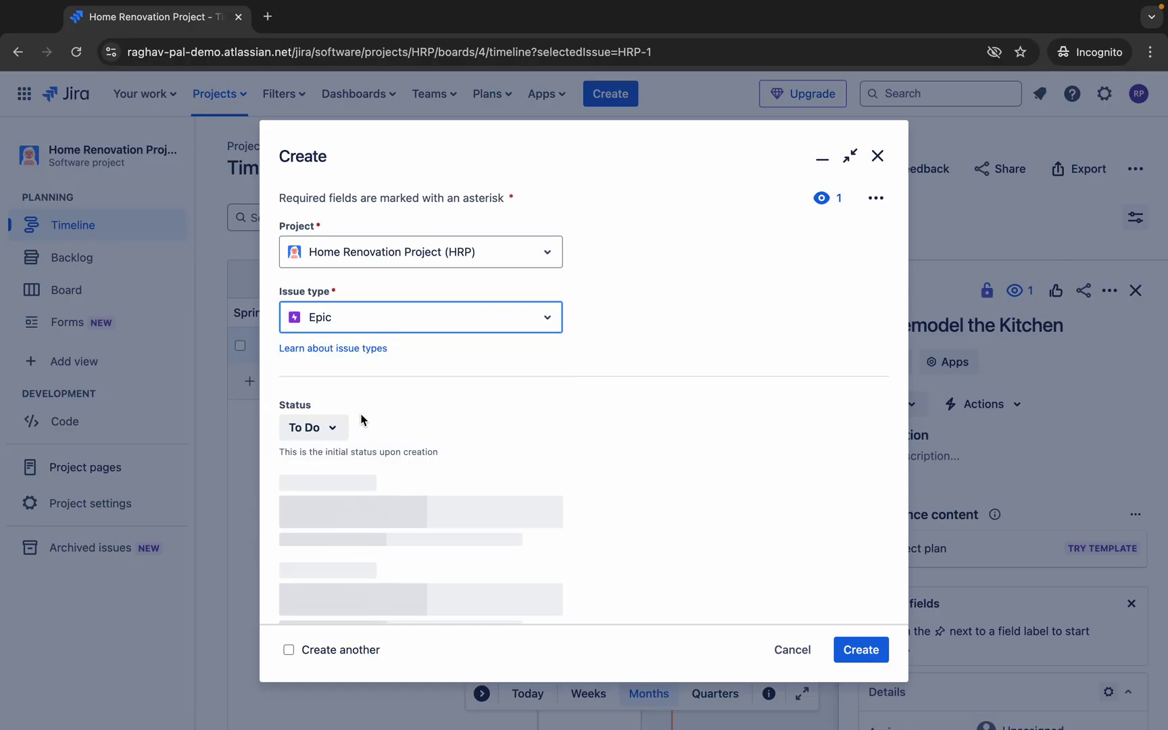
Set the Linked Issues type to 'relates to' without picking an issue, then discard the draft.
scroll(363, 417, down, 1)
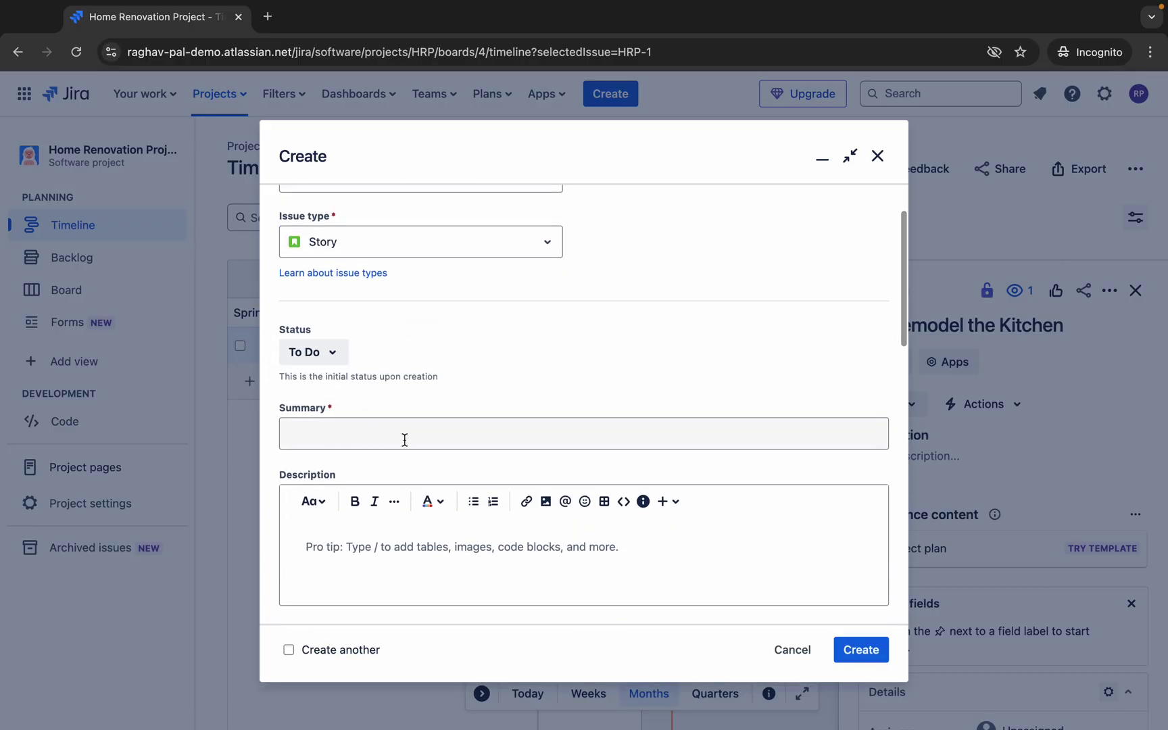
scroll(370, 433, down, 8)
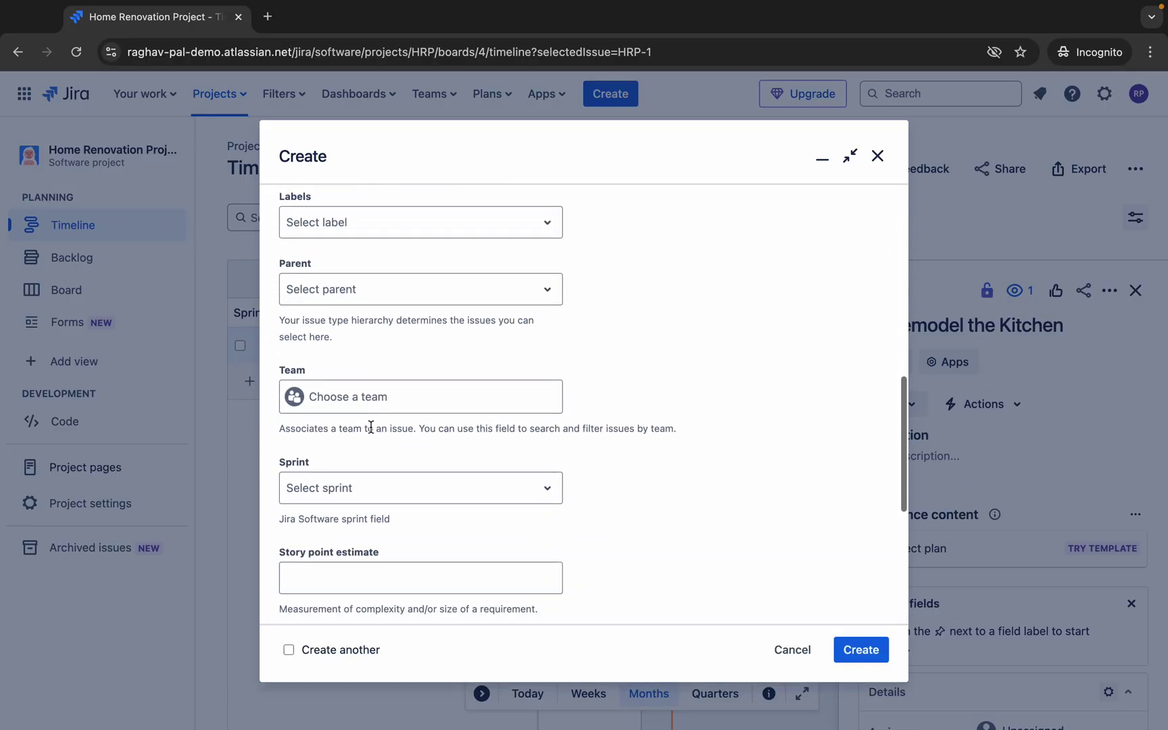
scroll(370, 427, down, 3)
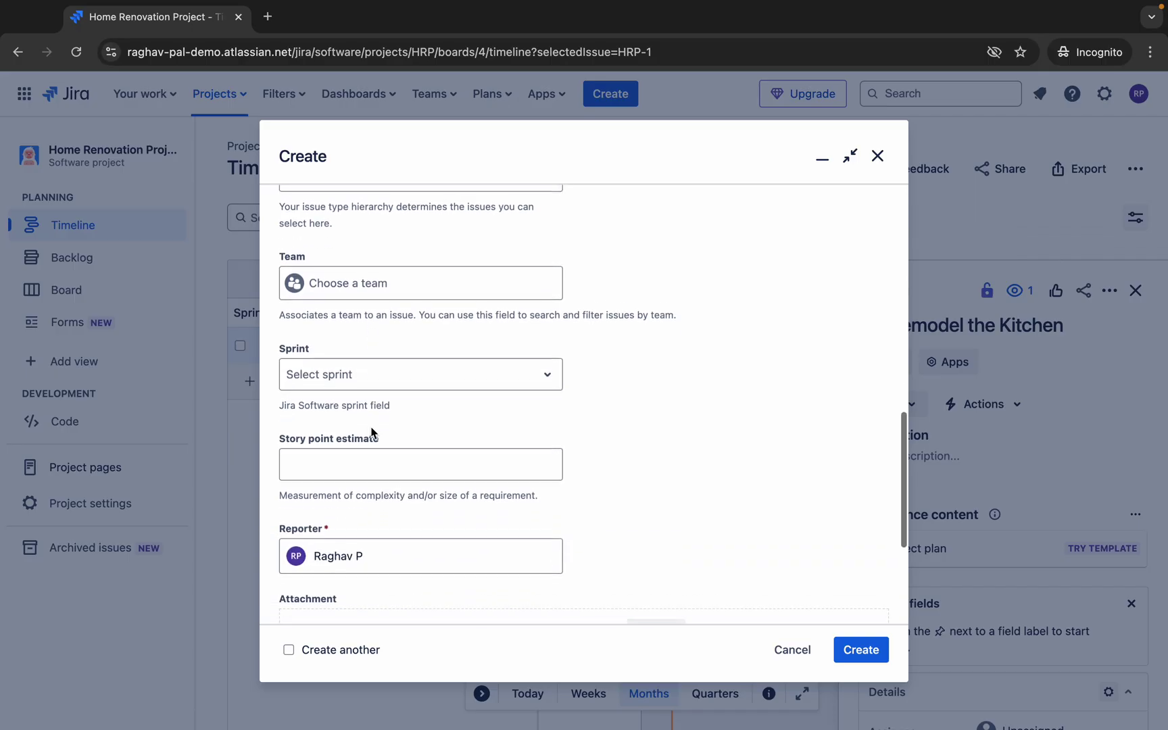
scroll(371, 433, down, 3)
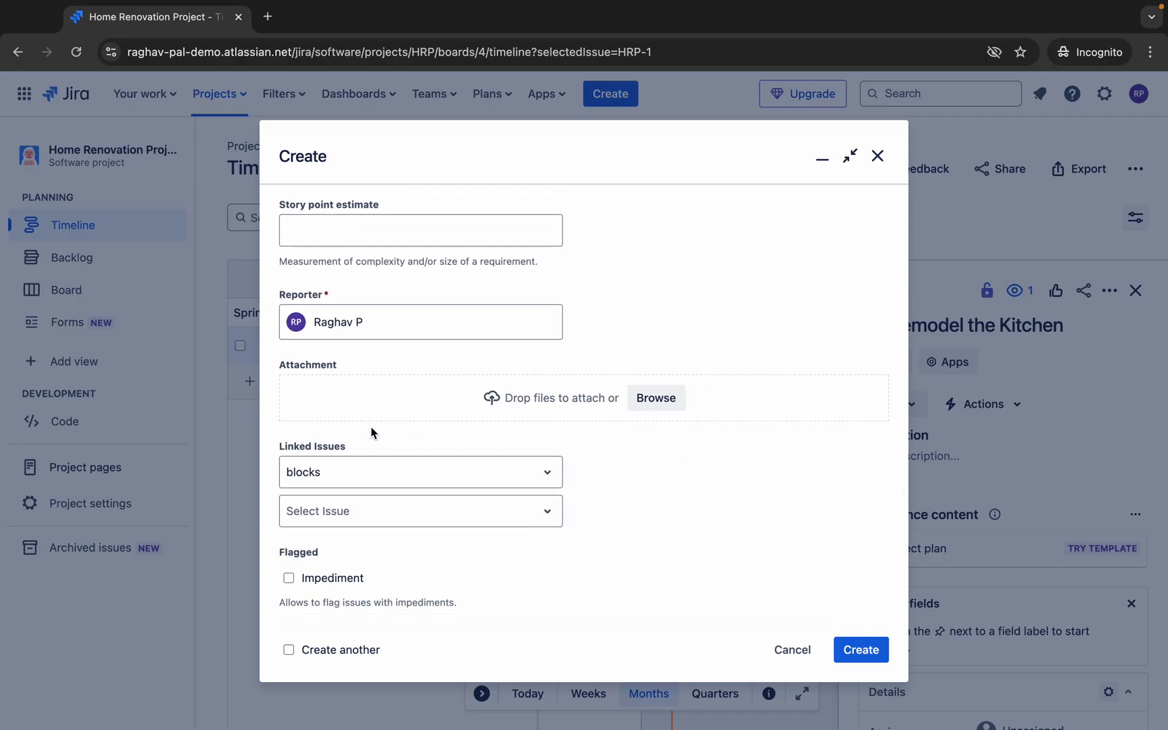
click(428, 483)
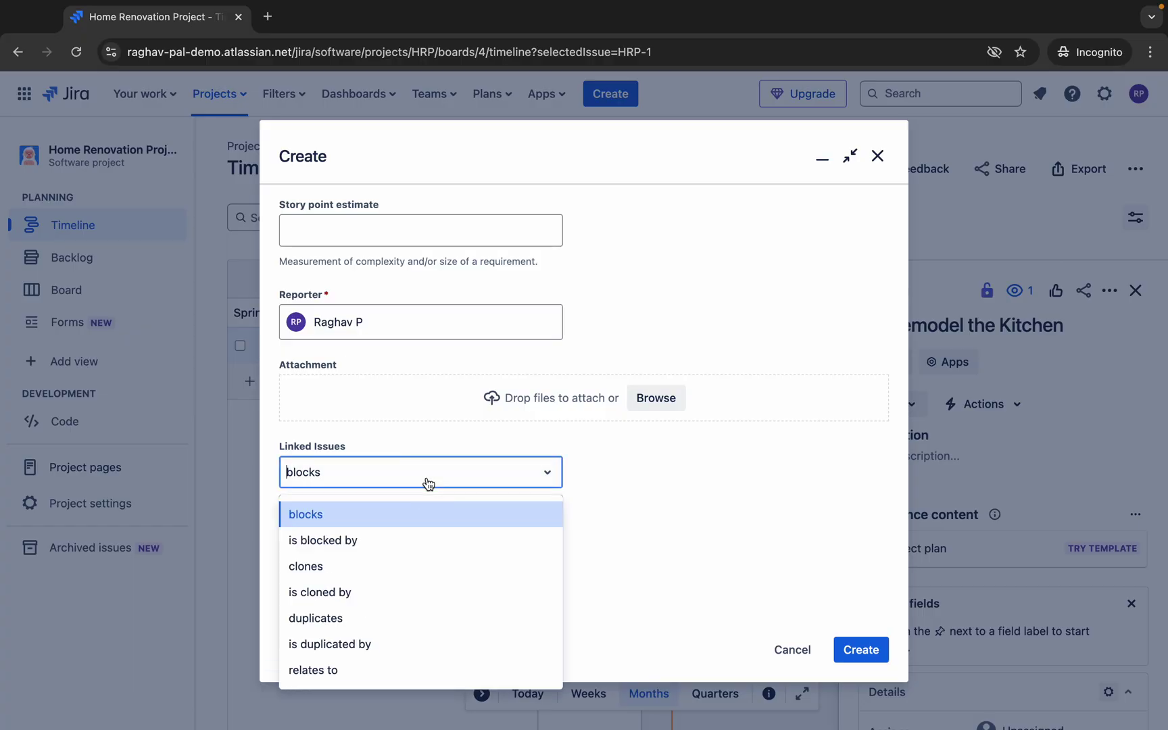
click(383, 668)
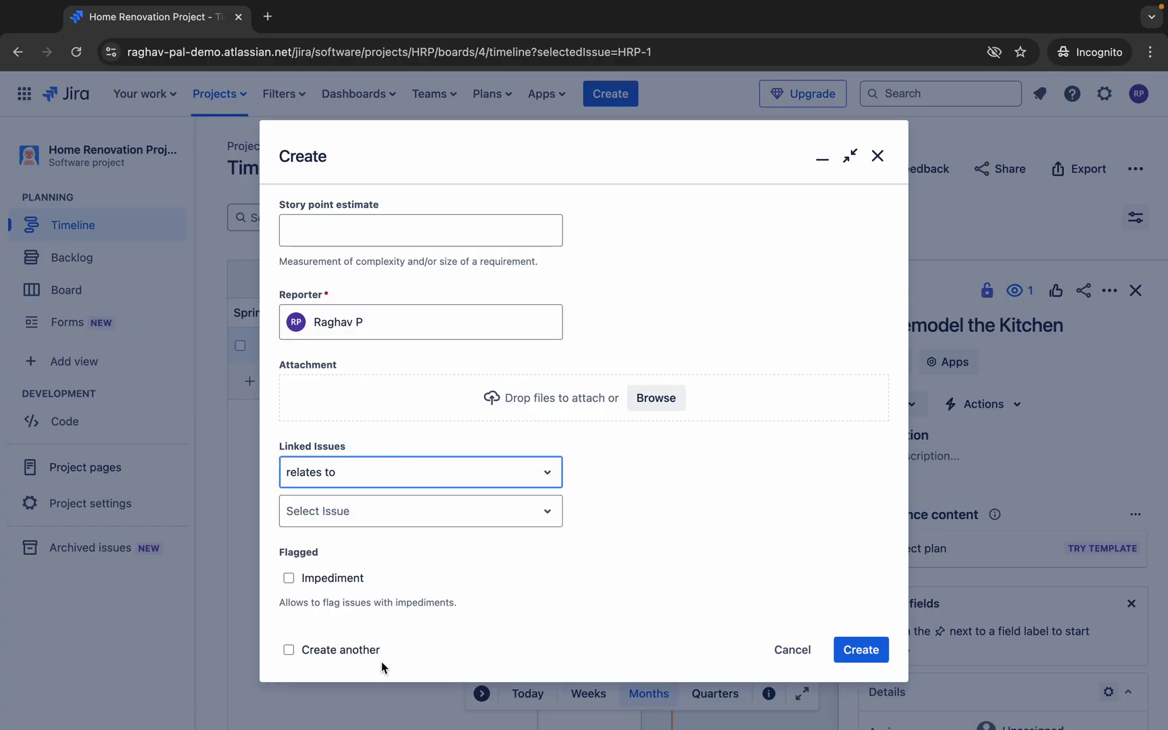
click(392, 512)
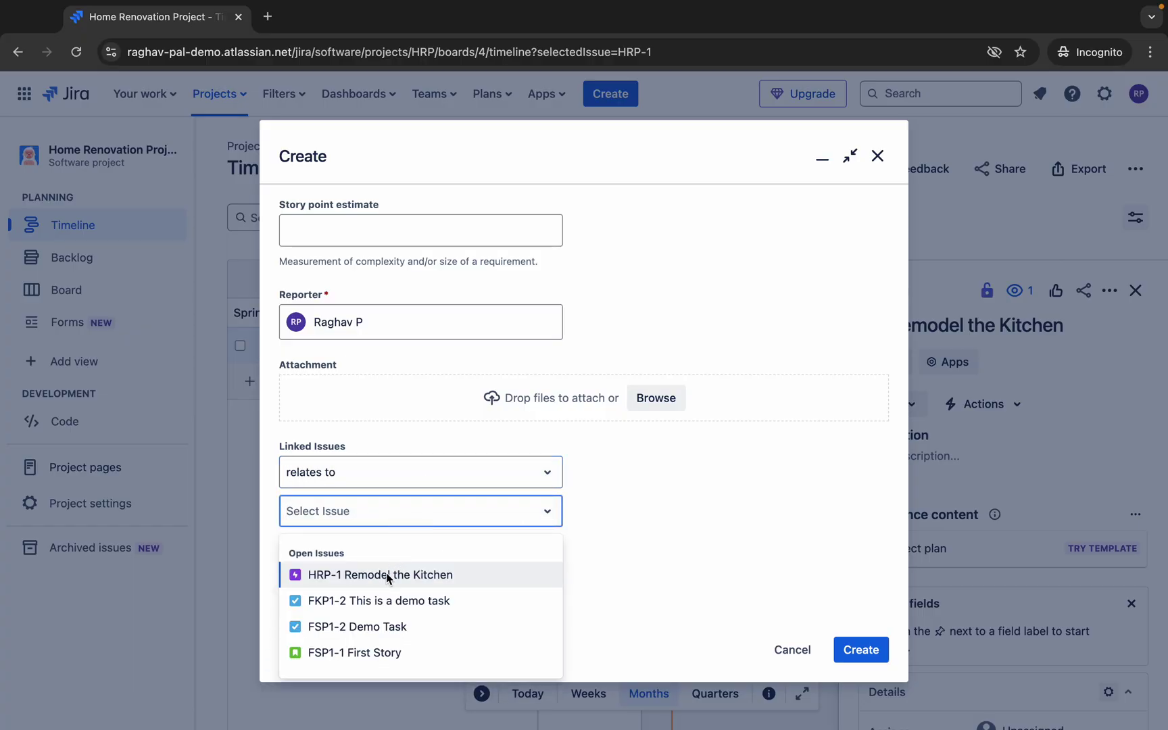
click(662, 551)
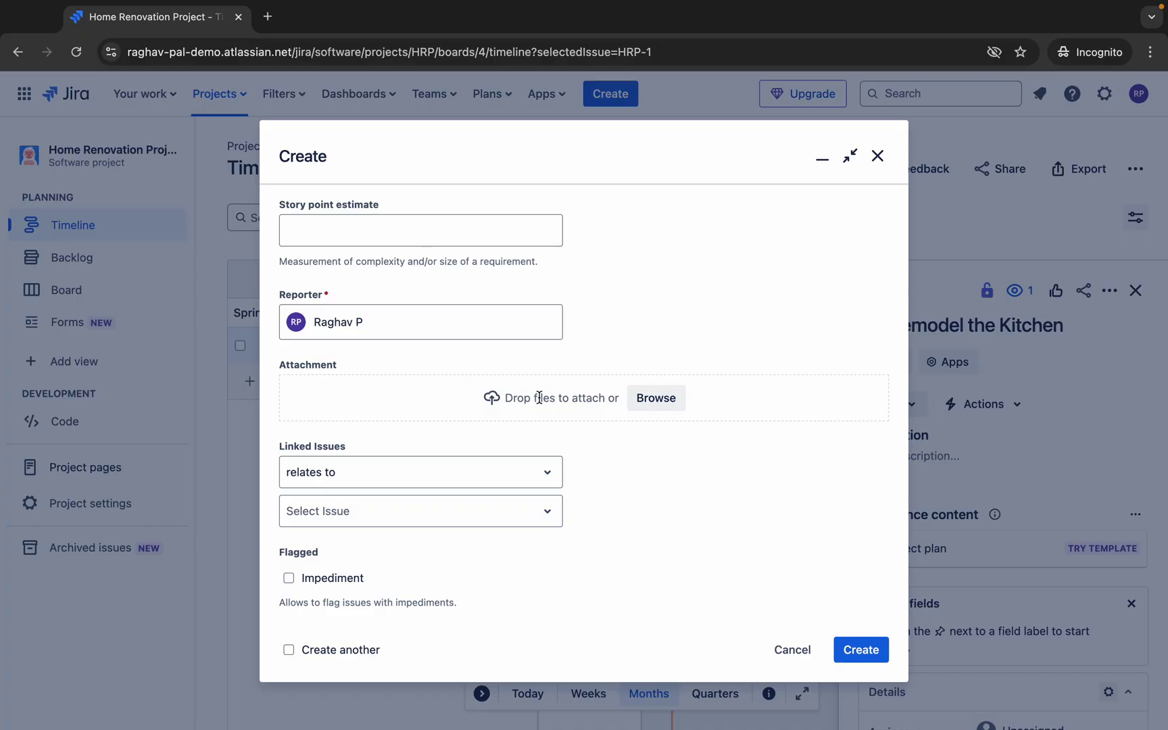
scroll(539, 397, up, 5)
click(877, 156)
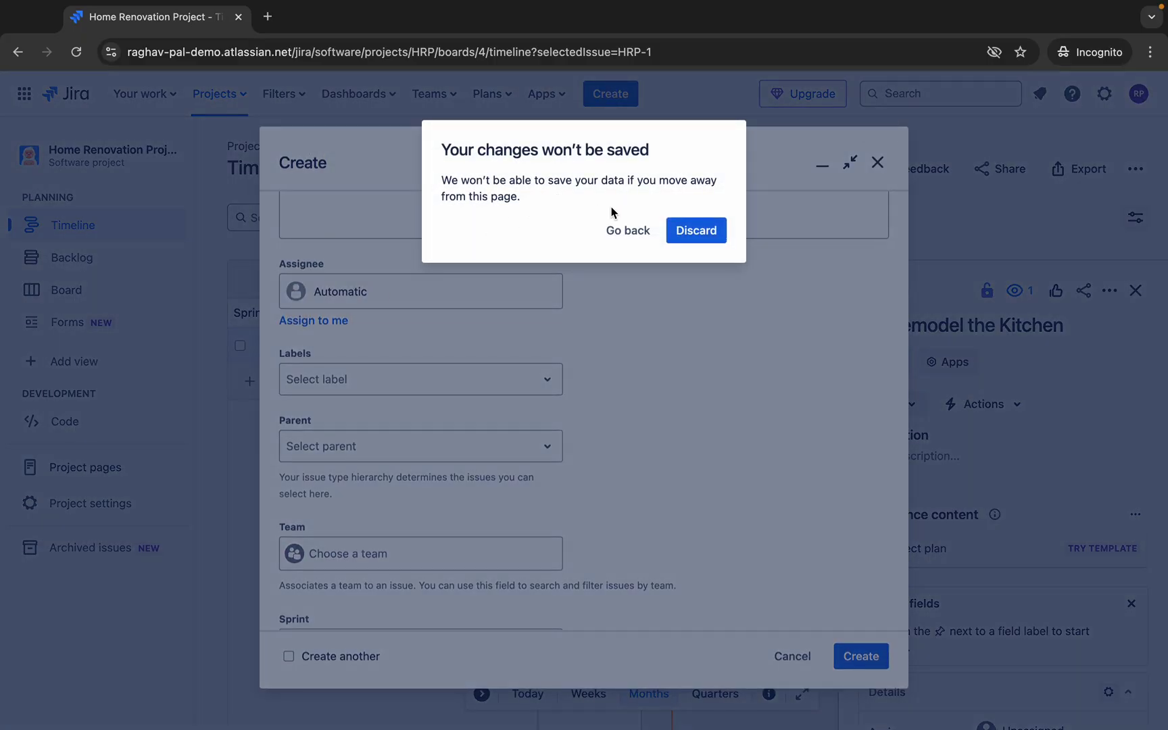
click(693, 229)
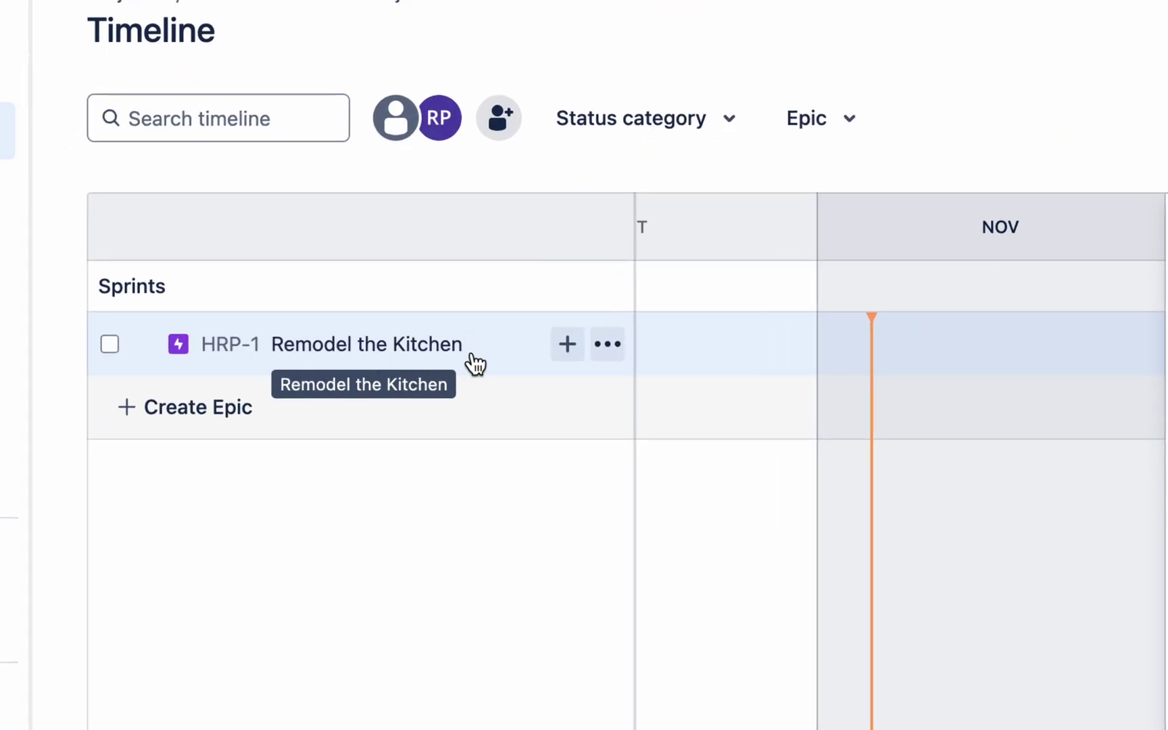
Add child story HRP-2 'Design new kitchen layout' under epic HRP-1.
click(566, 351)
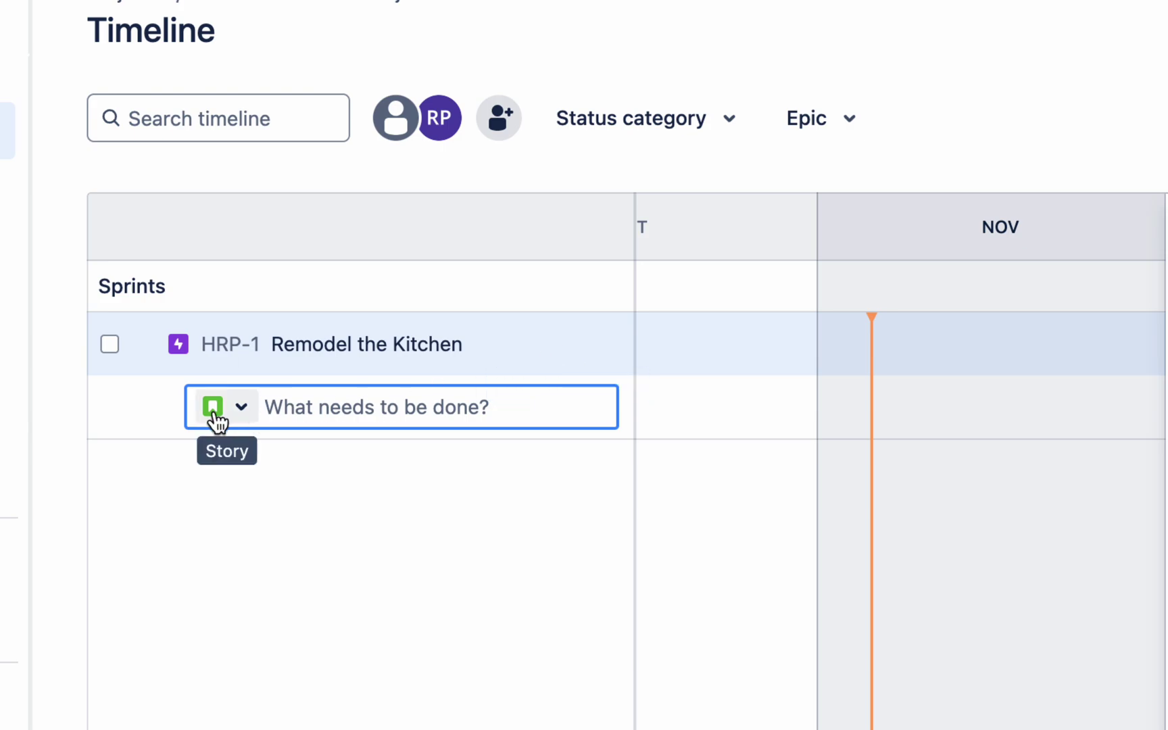
click(241, 407)
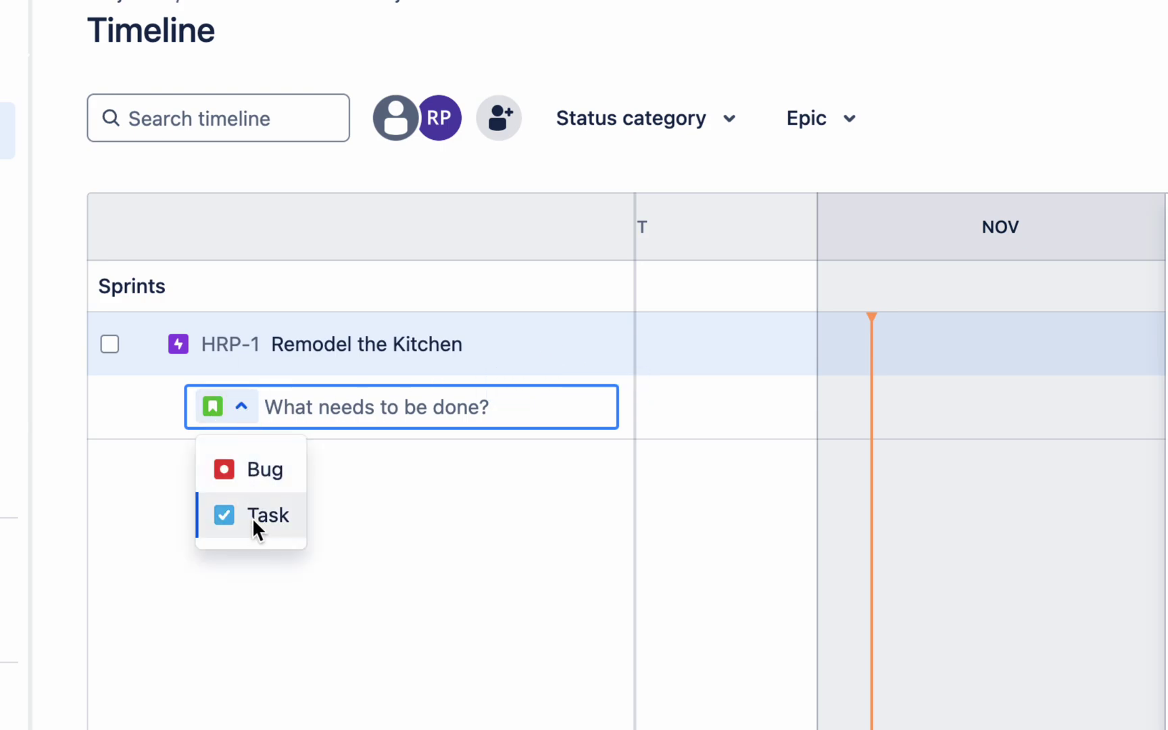
click(301, 399)
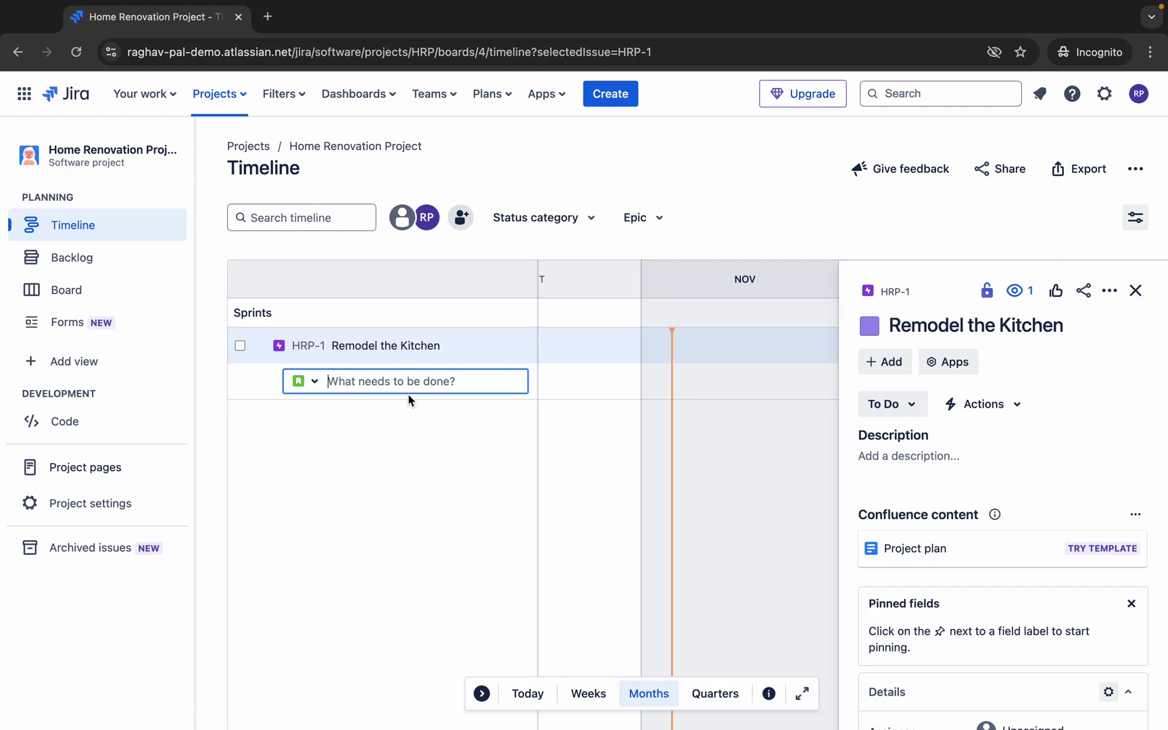
text(Design new kitchen layou)
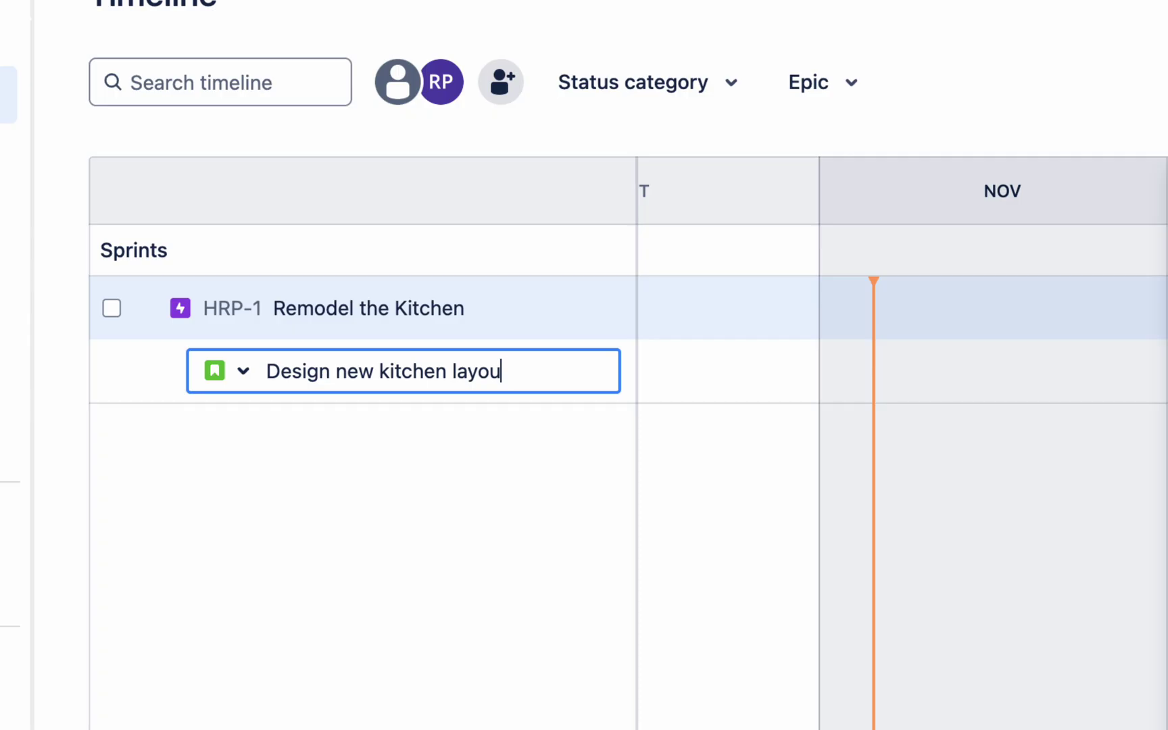
text(t)
key(Return)
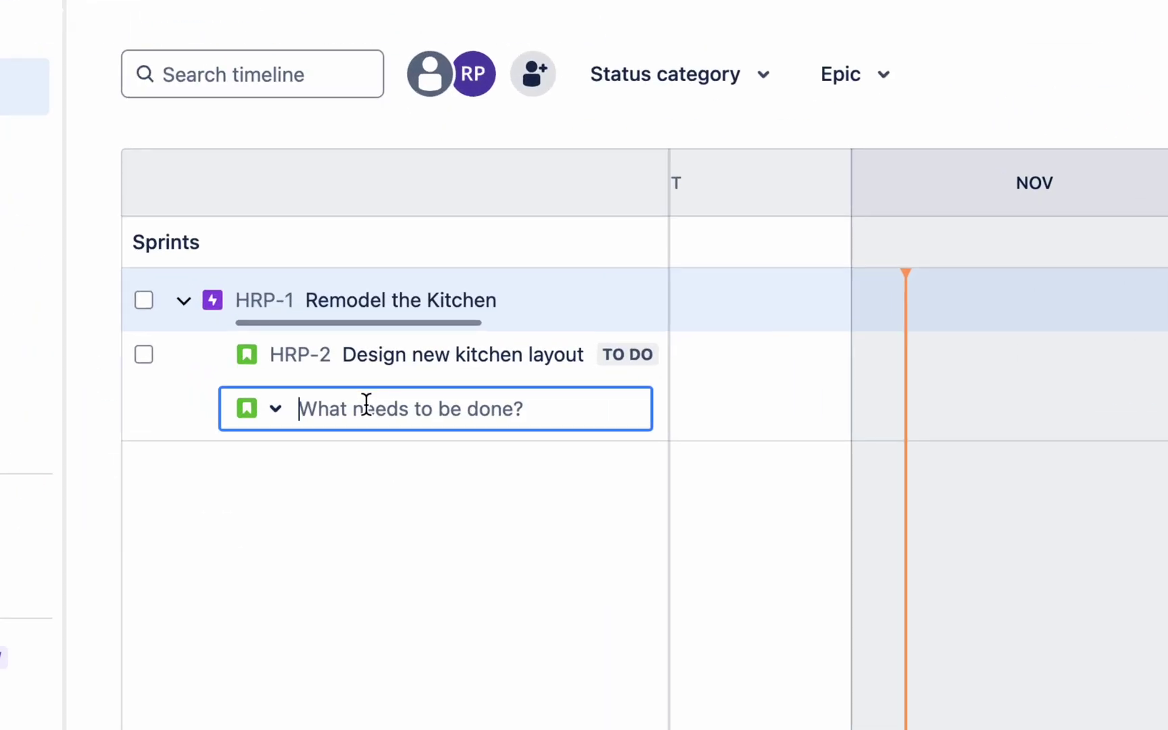
click(346, 457)
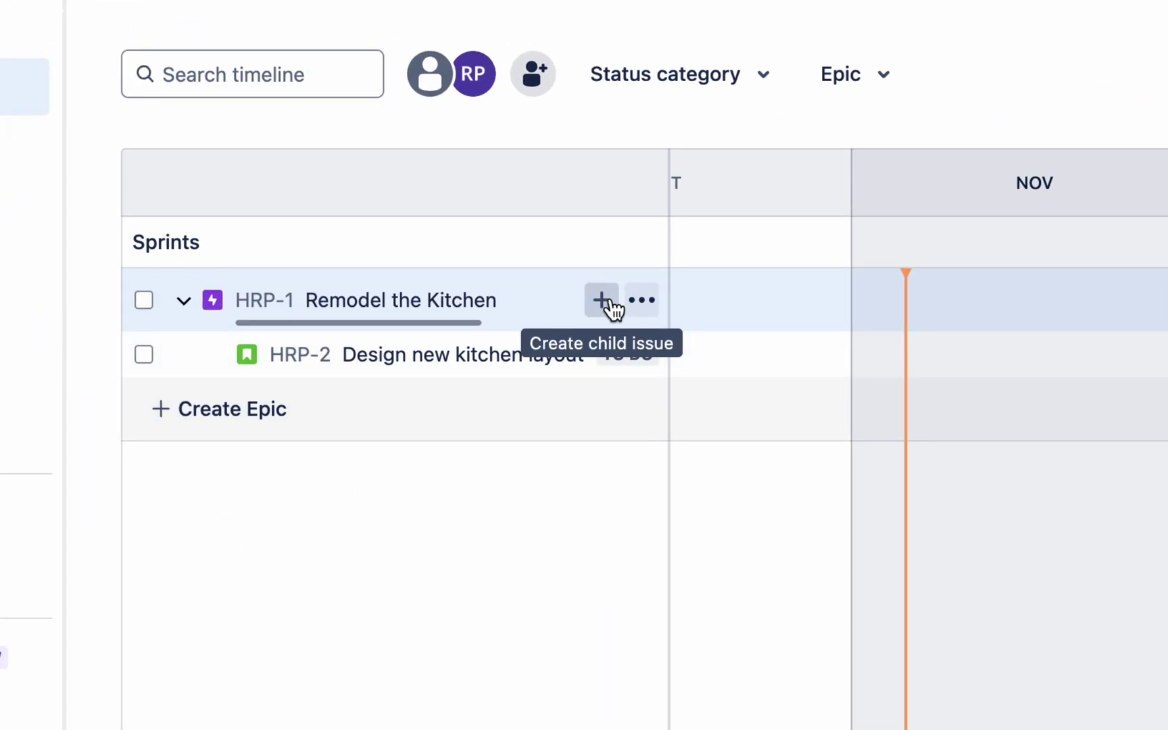
Add a second child story, HRP-3 'Install new cabinets', under the same epic.
click(608, 304)
text(Instal)
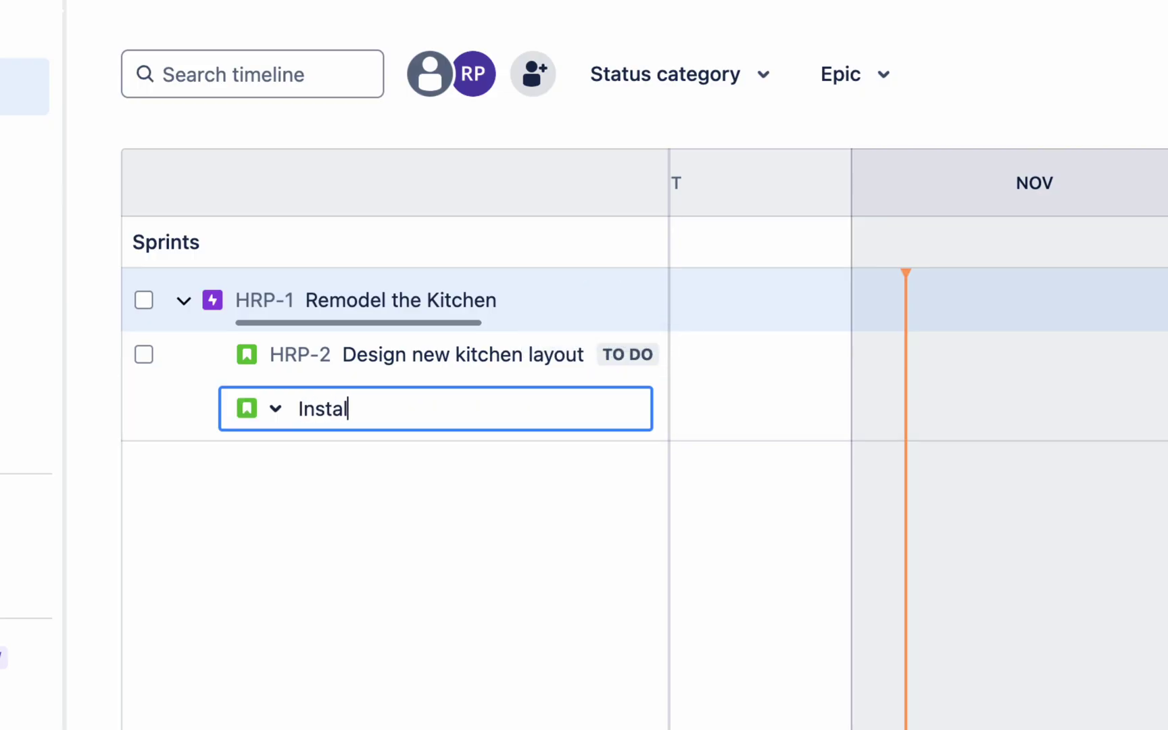
text(l new cabinet)
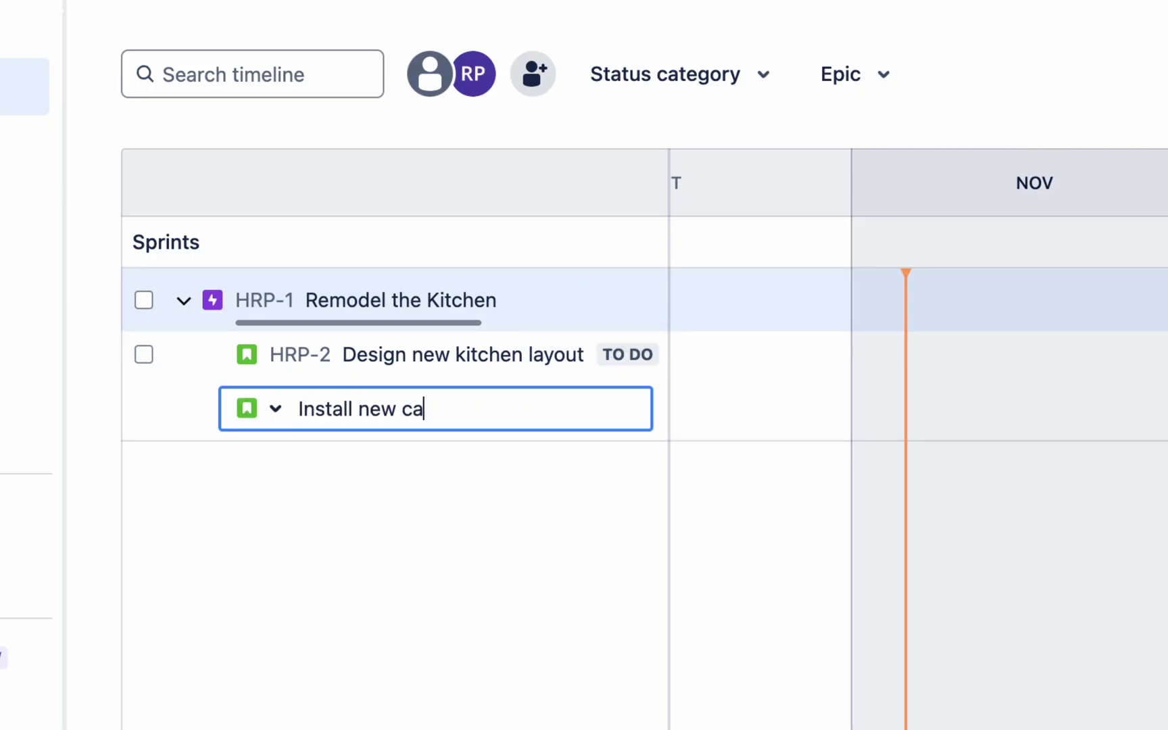
text(s)
key(Return)
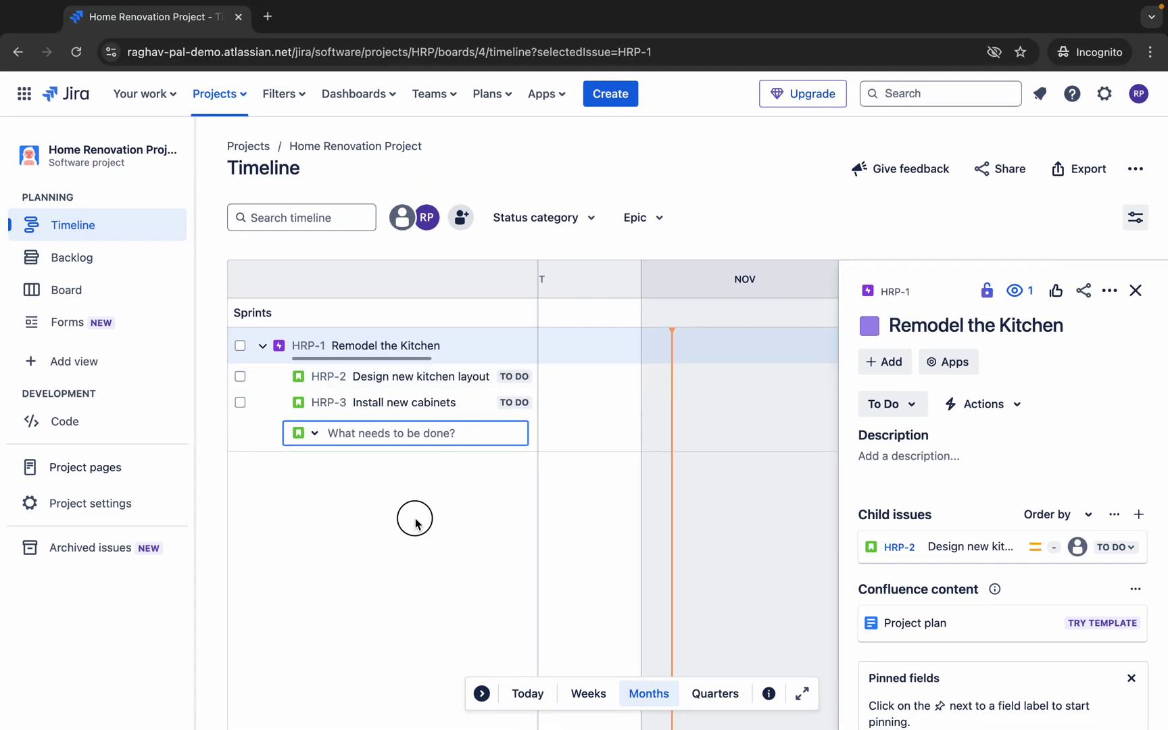
click(409, 516)
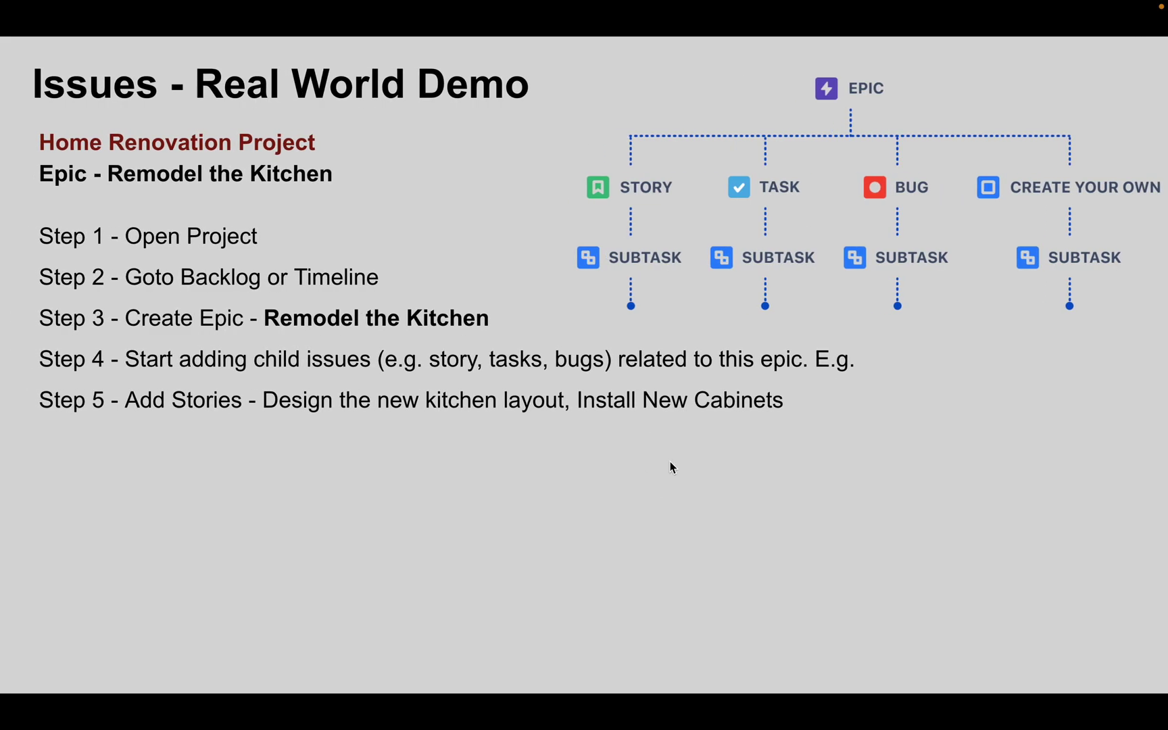
Show Step 6 'Select materials for countertops' and Step 7 'Hire a contractor', then return to Jira.
key(Right)
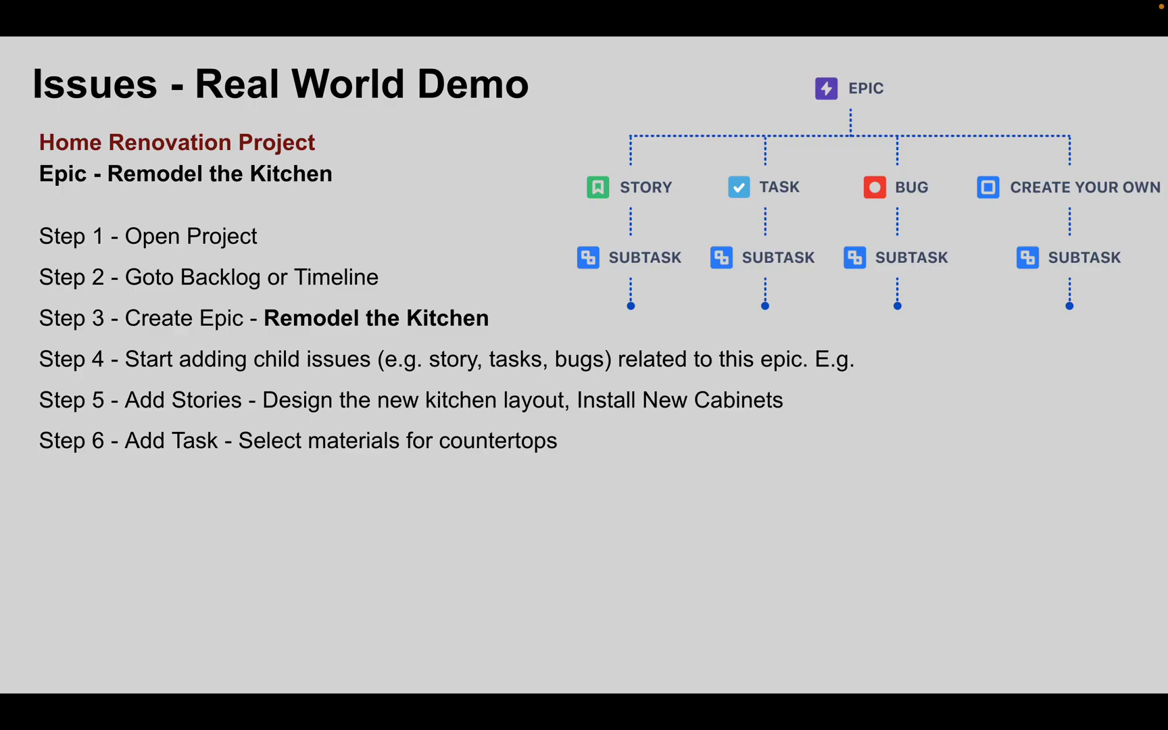
key(Right)
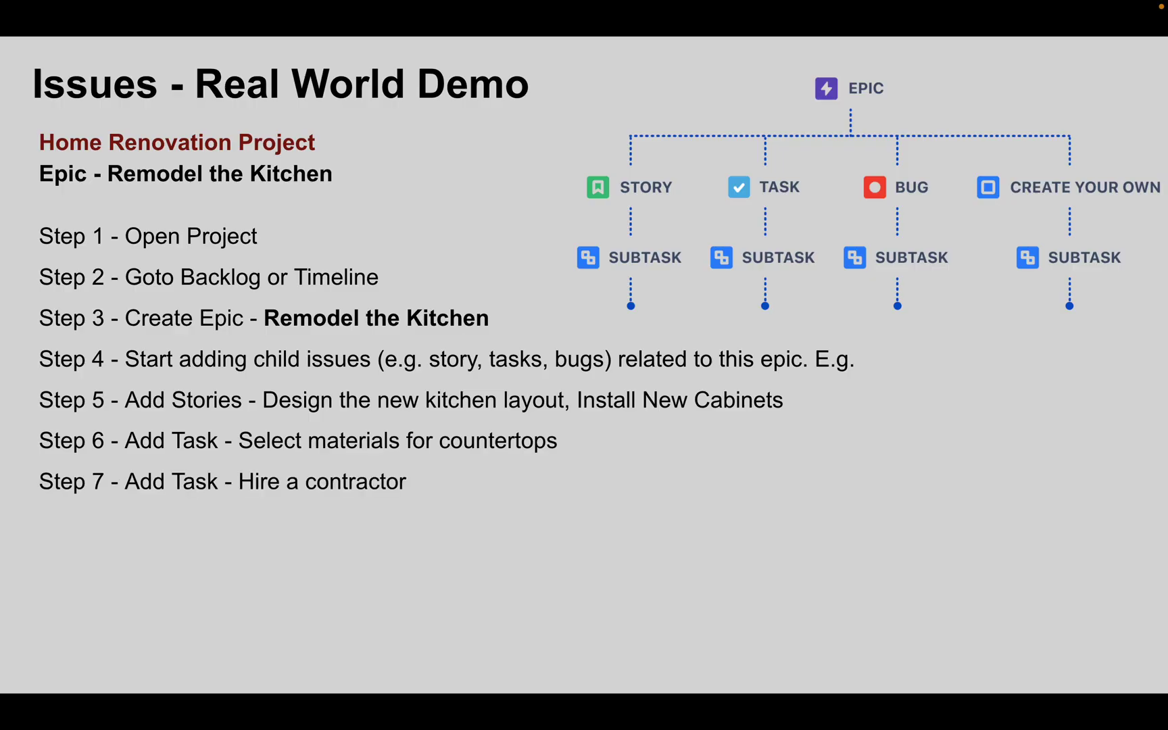
key(ctrl+Right)
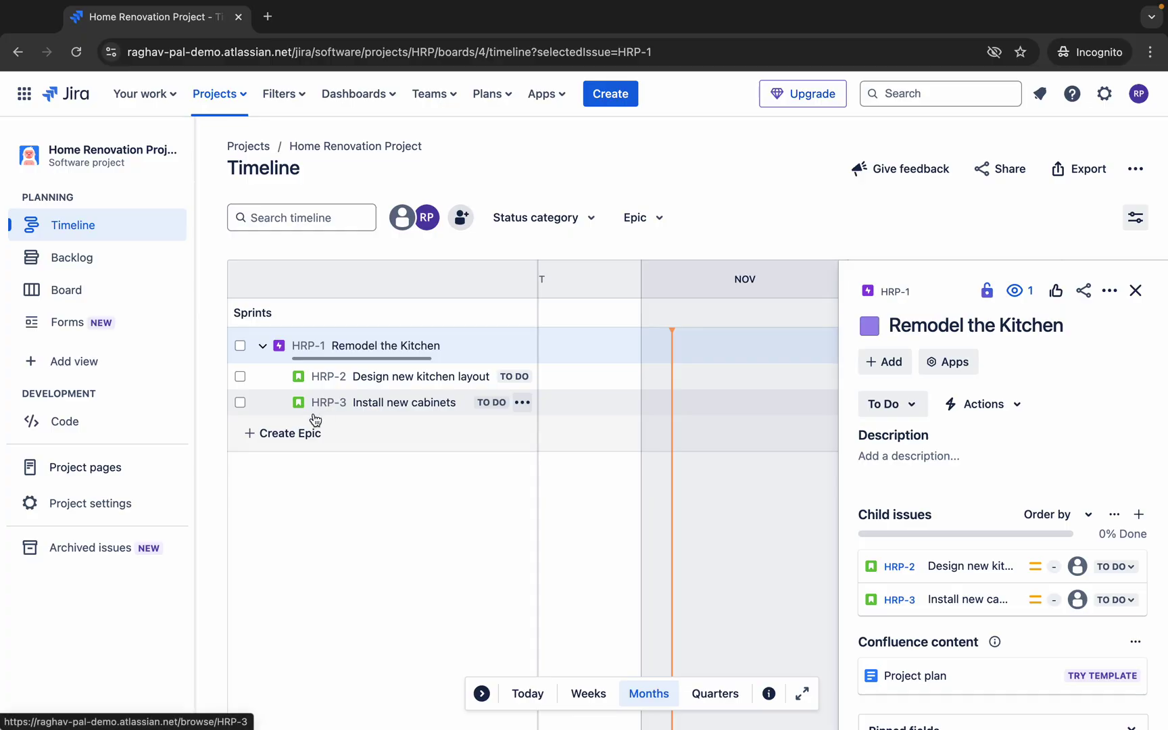
Add the task 'Select material for countertops' as a child of the Remodel the Kitchen epic.
click(523, 403)
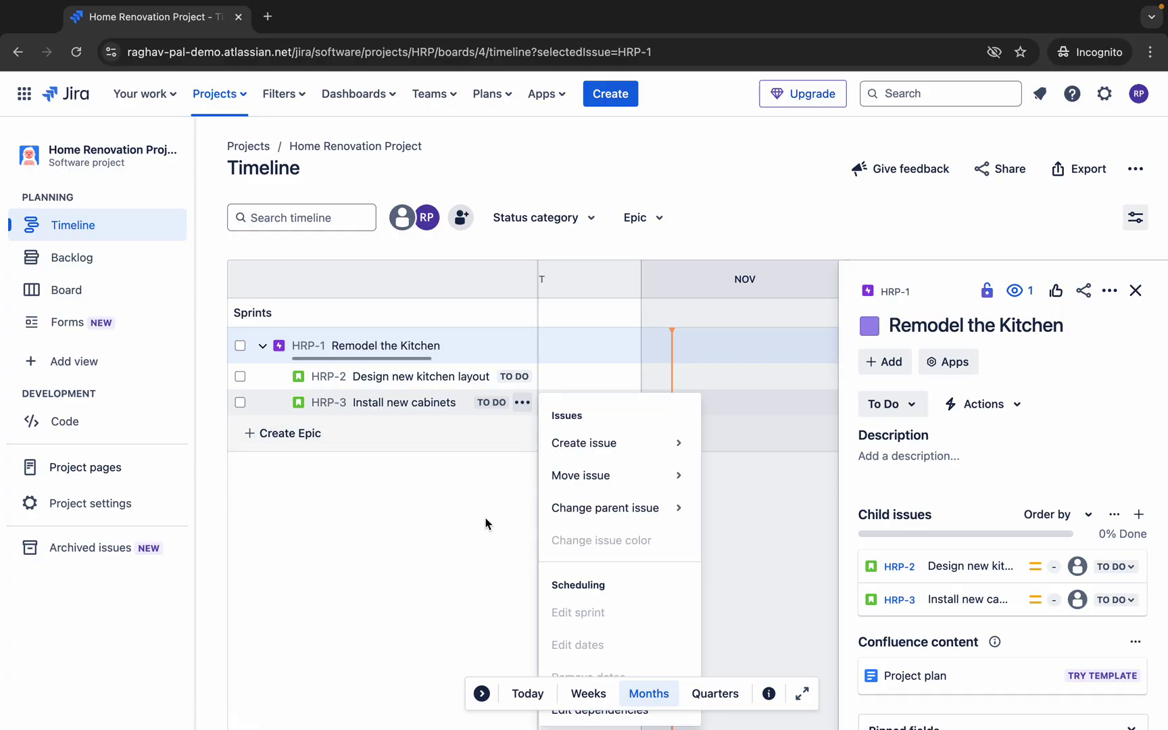
key(Escape)
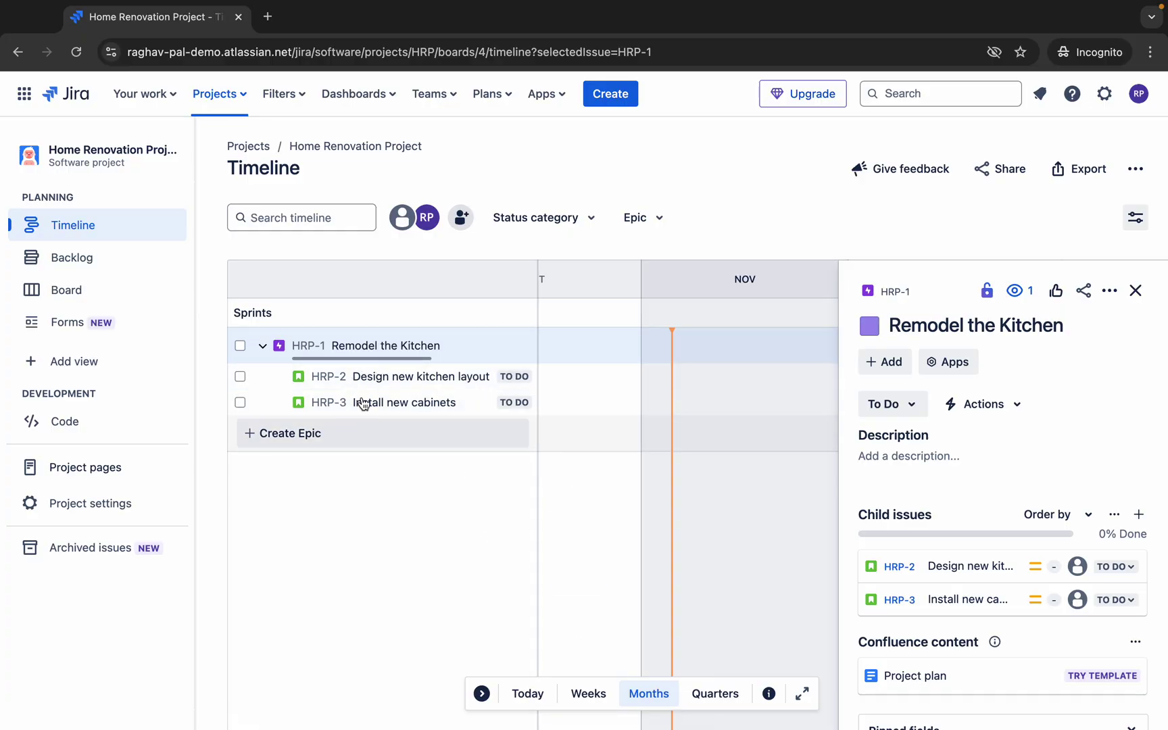
click(503, 347)
click(310, 433)
click(324, 493)
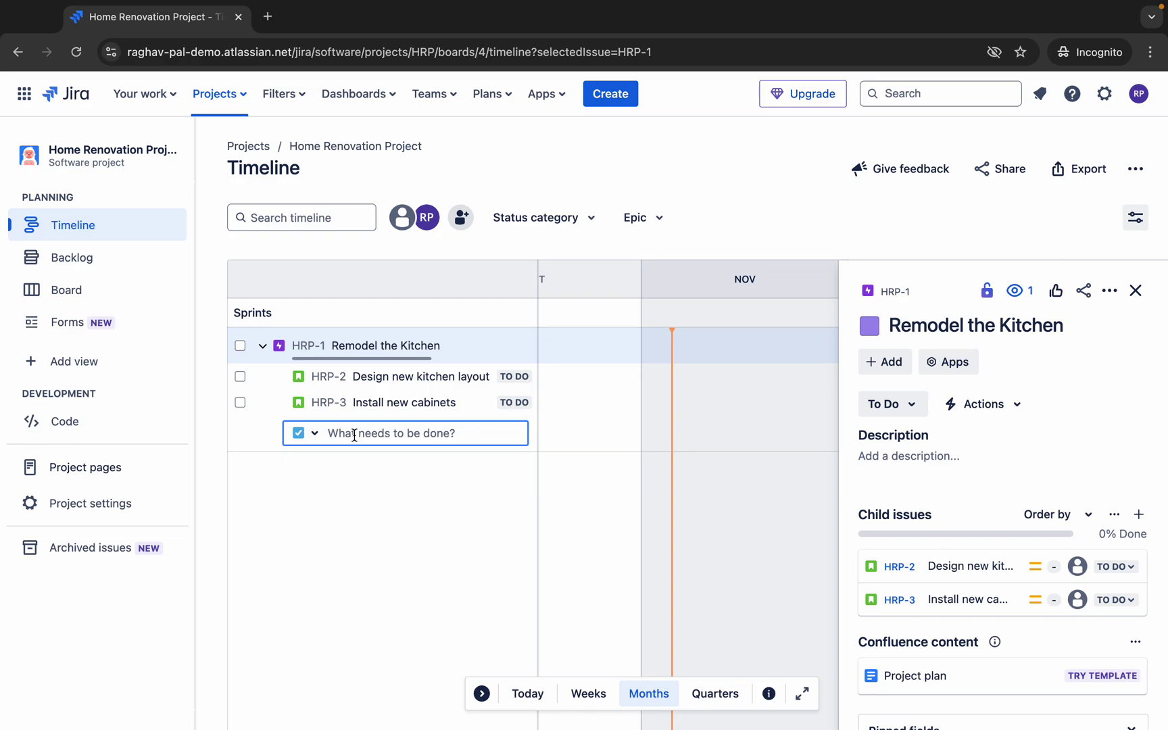
text(Select)
text( m)
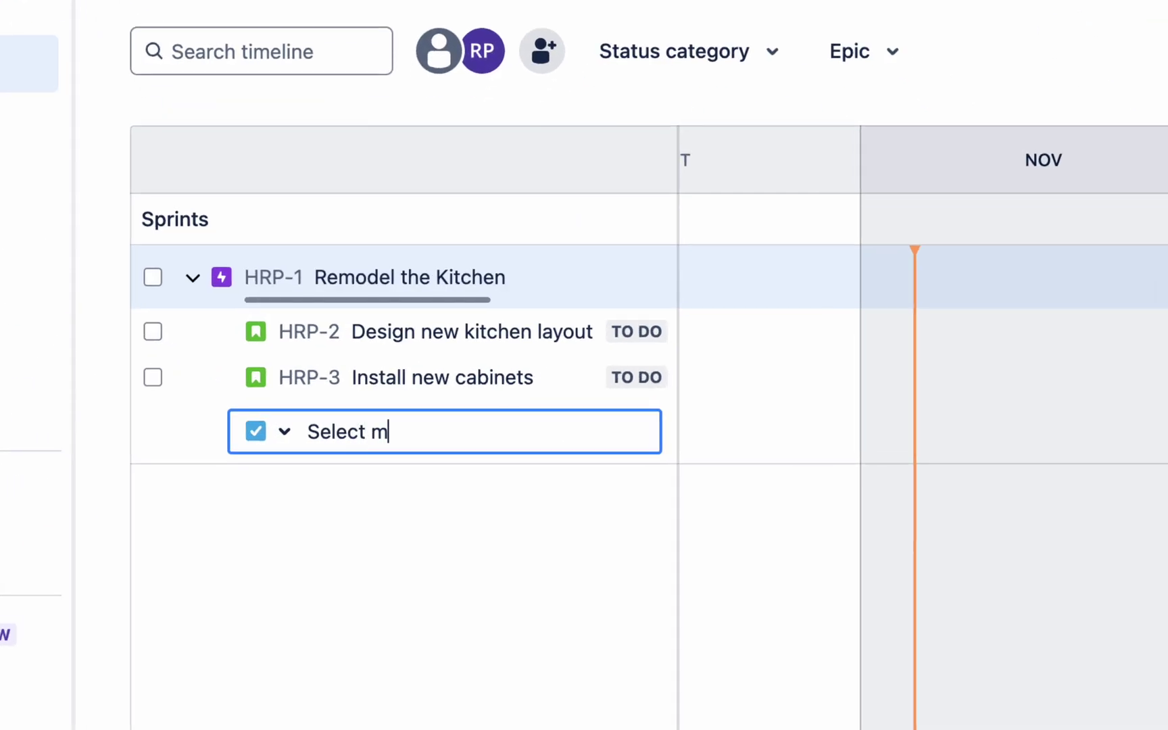
text(aterial f)
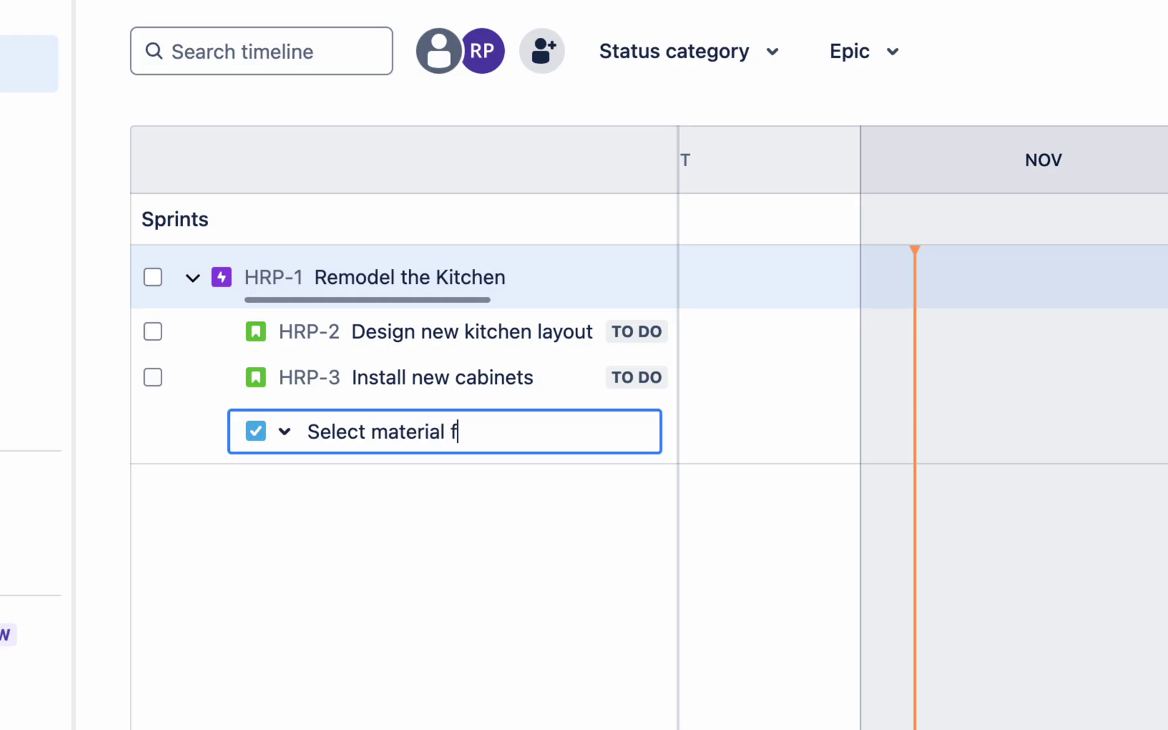
text(or countertops)
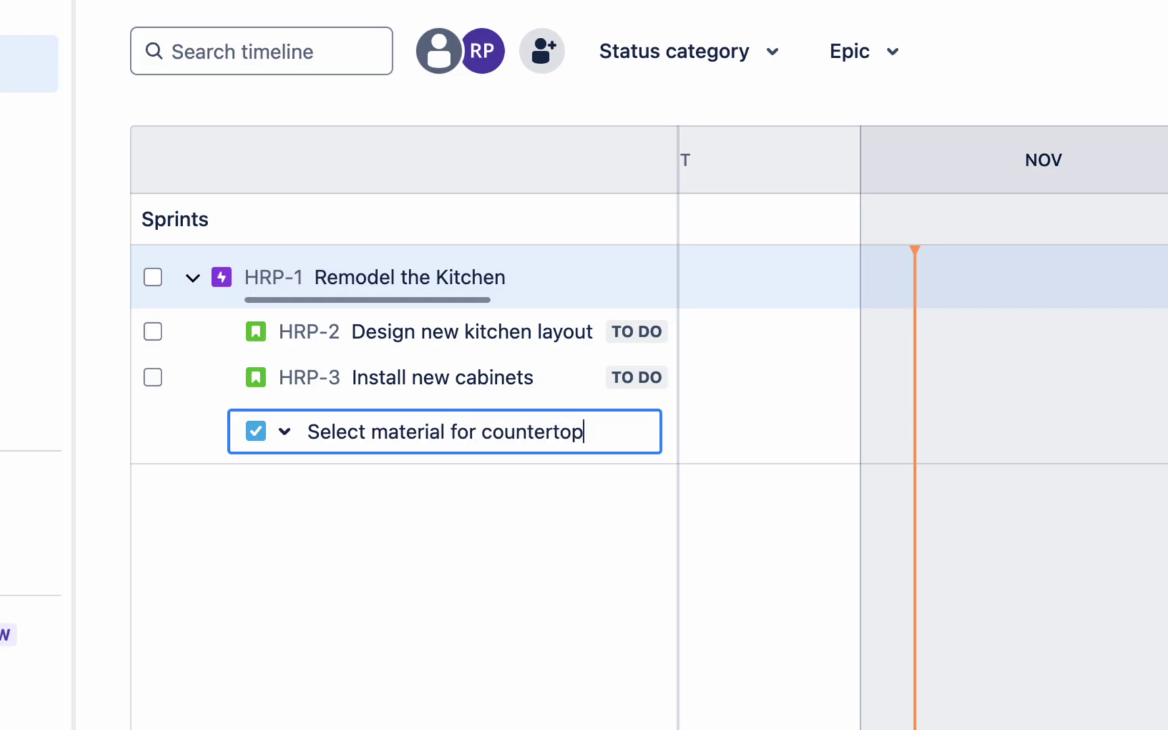
key(Return)
Create the task 'Hire a contractor', then reveal the Step 8 point on the slide.
text(Hir)
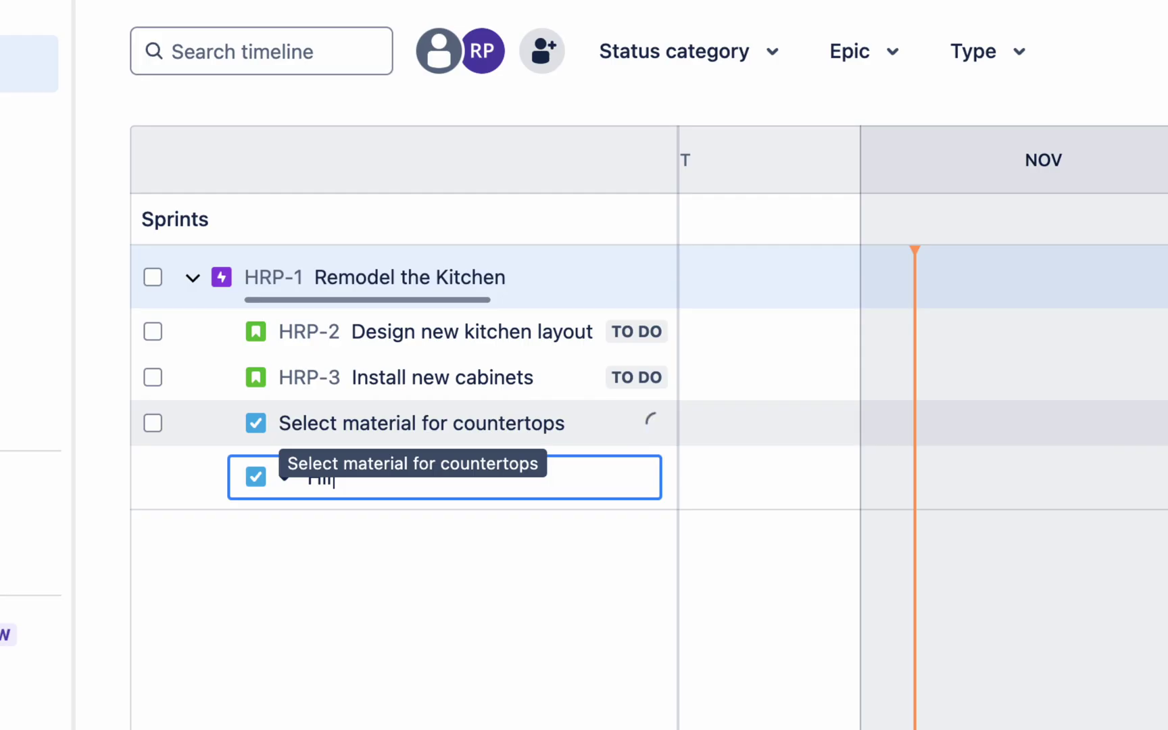
text(e a contrac)
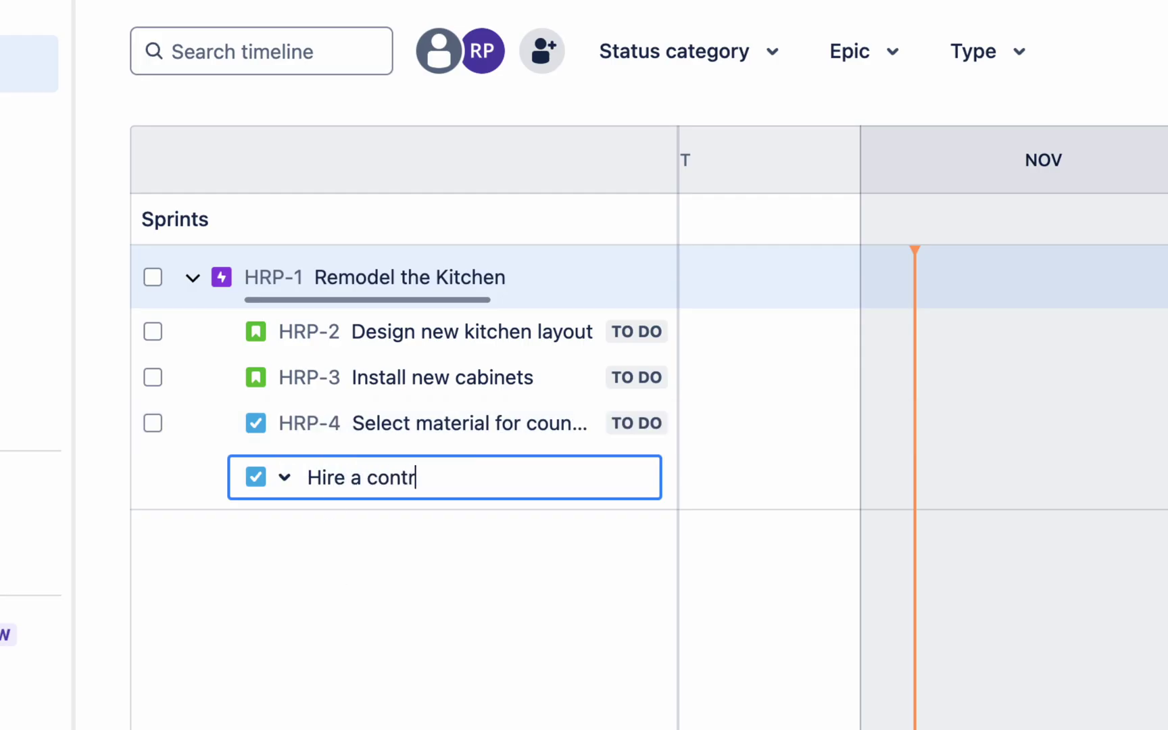
text(tor)
key(Return)
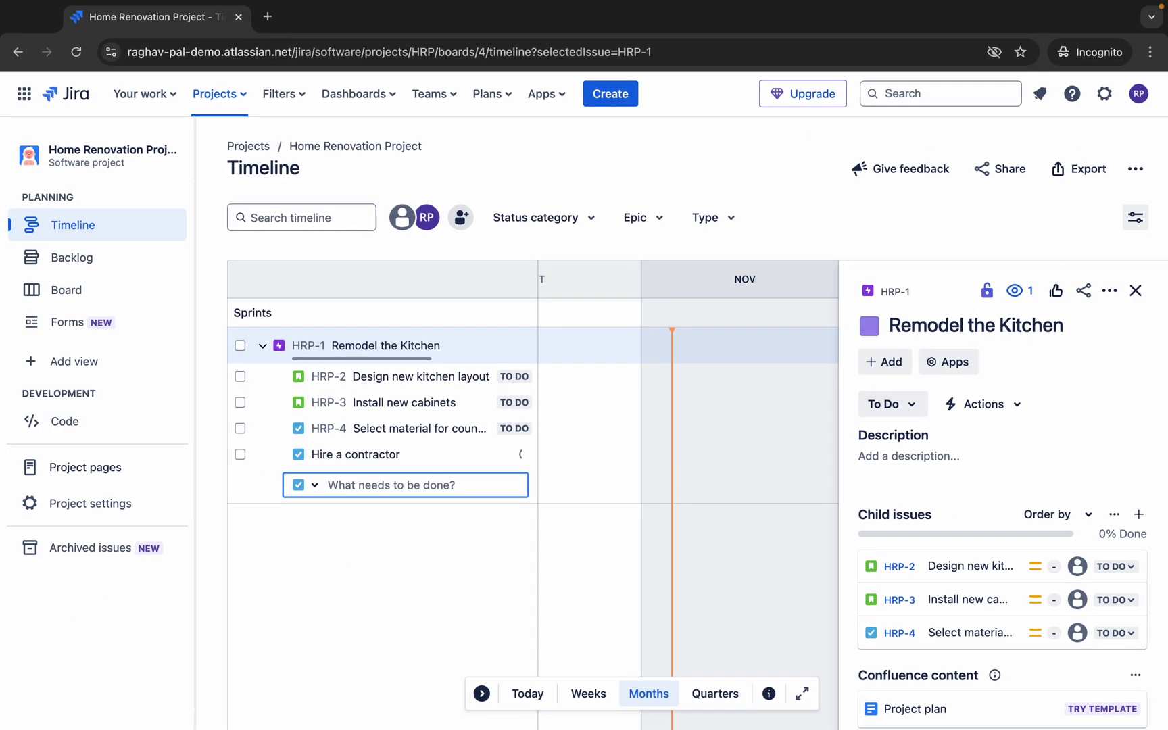
key(ctrl+Left)
click(582, 524)
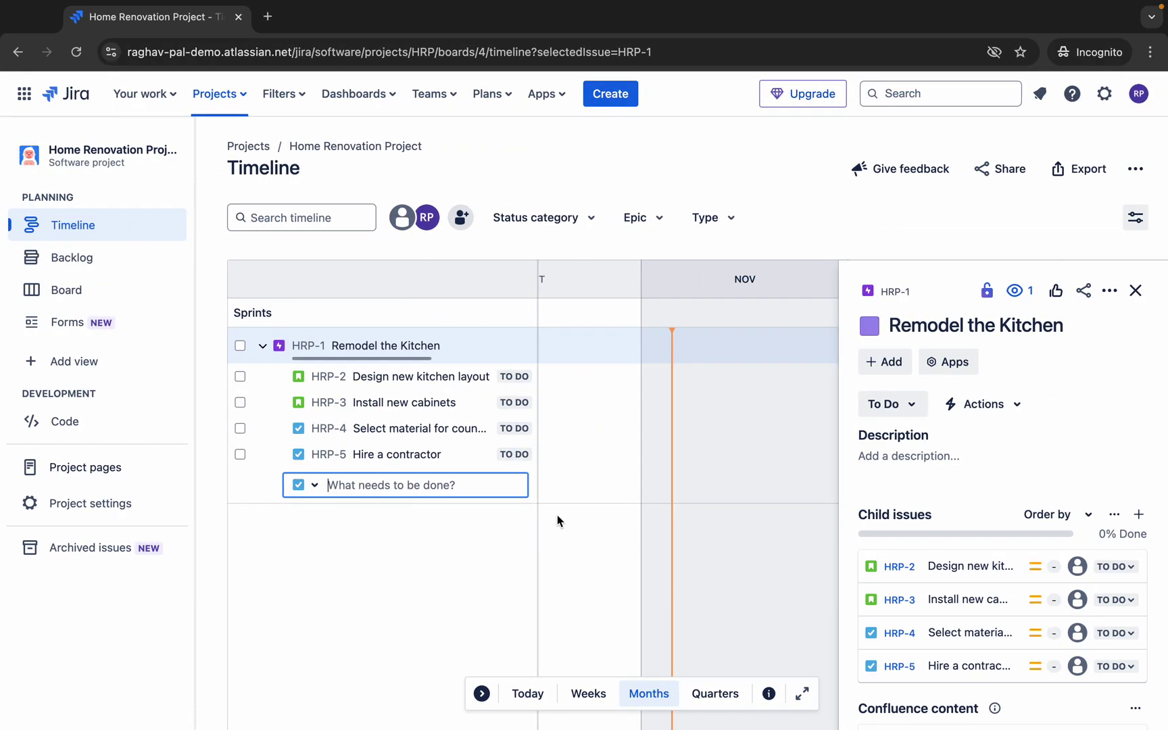
Close the leftover empty 'What needs to be done?' row on the Jira Timeline.
click(419, 552)
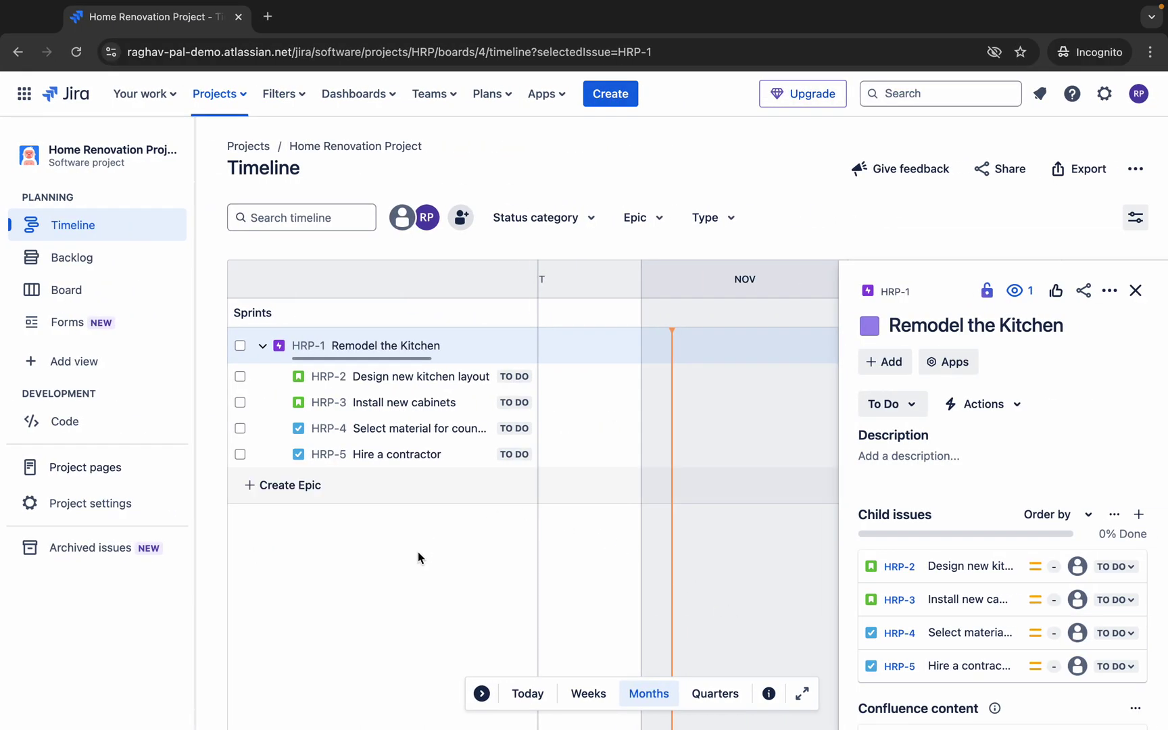
Give story HRP-3 subtasks 'Assemble cabinet frames' and 'Install upper cabinets'.
click(415, 404)
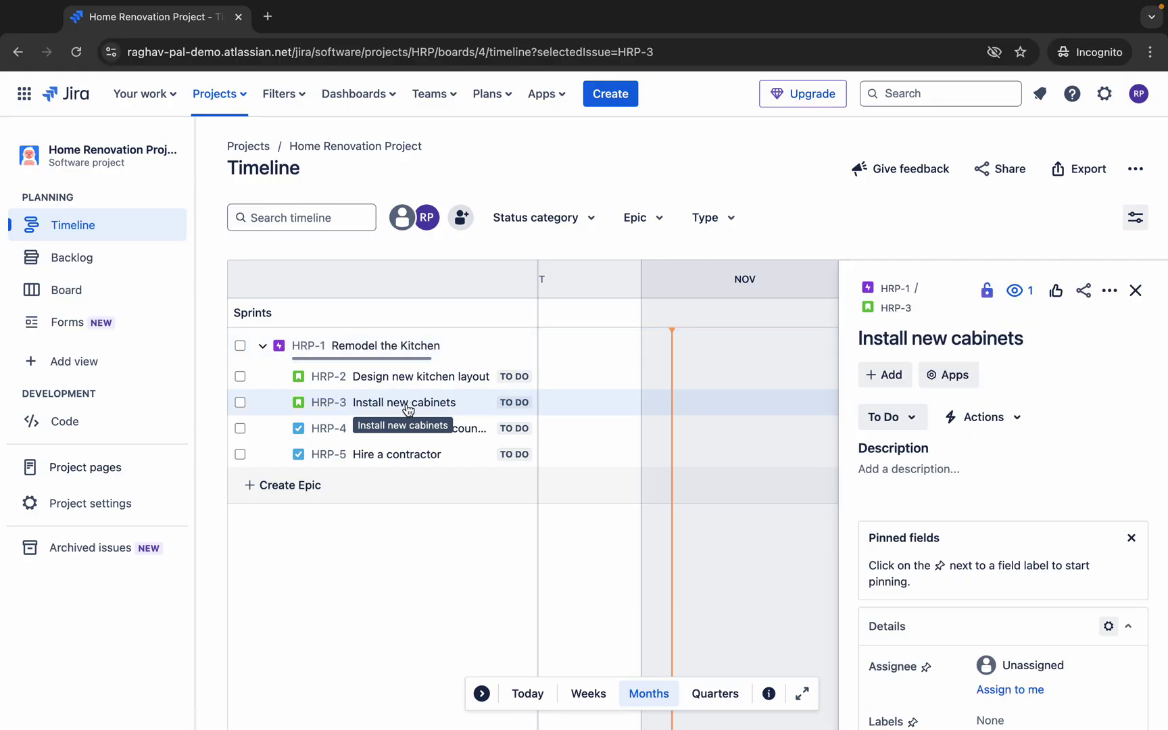
click(898, 375)
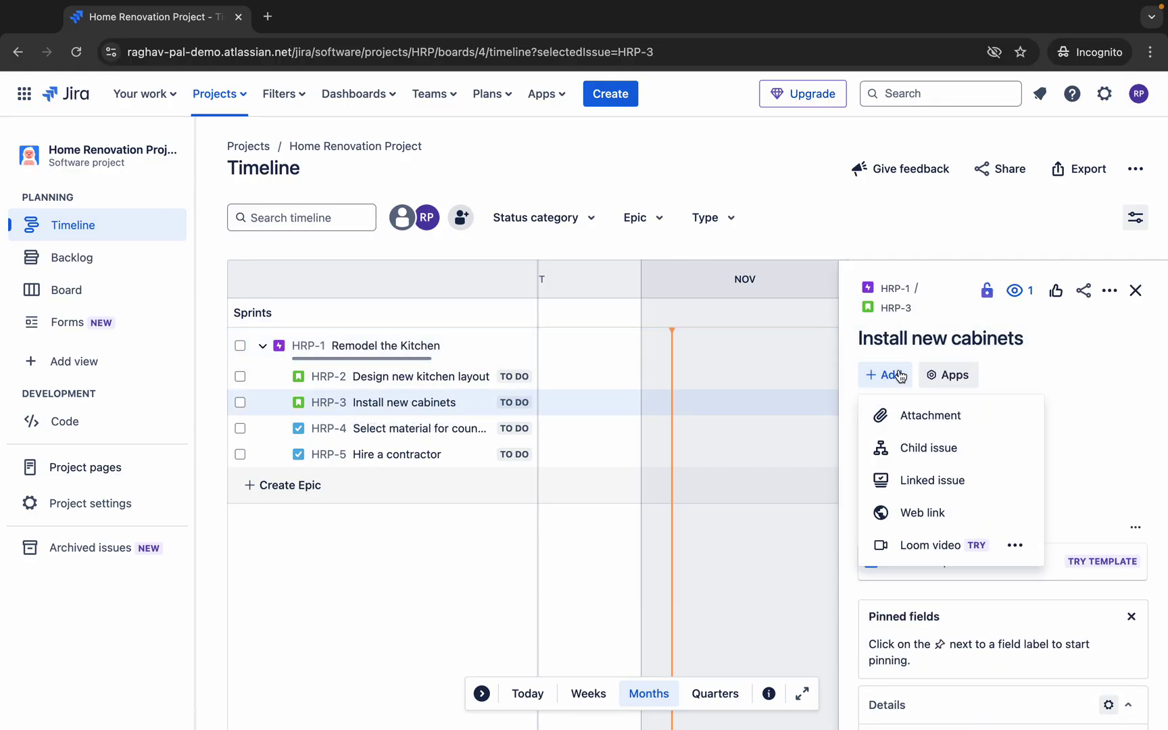
click(927, 448)
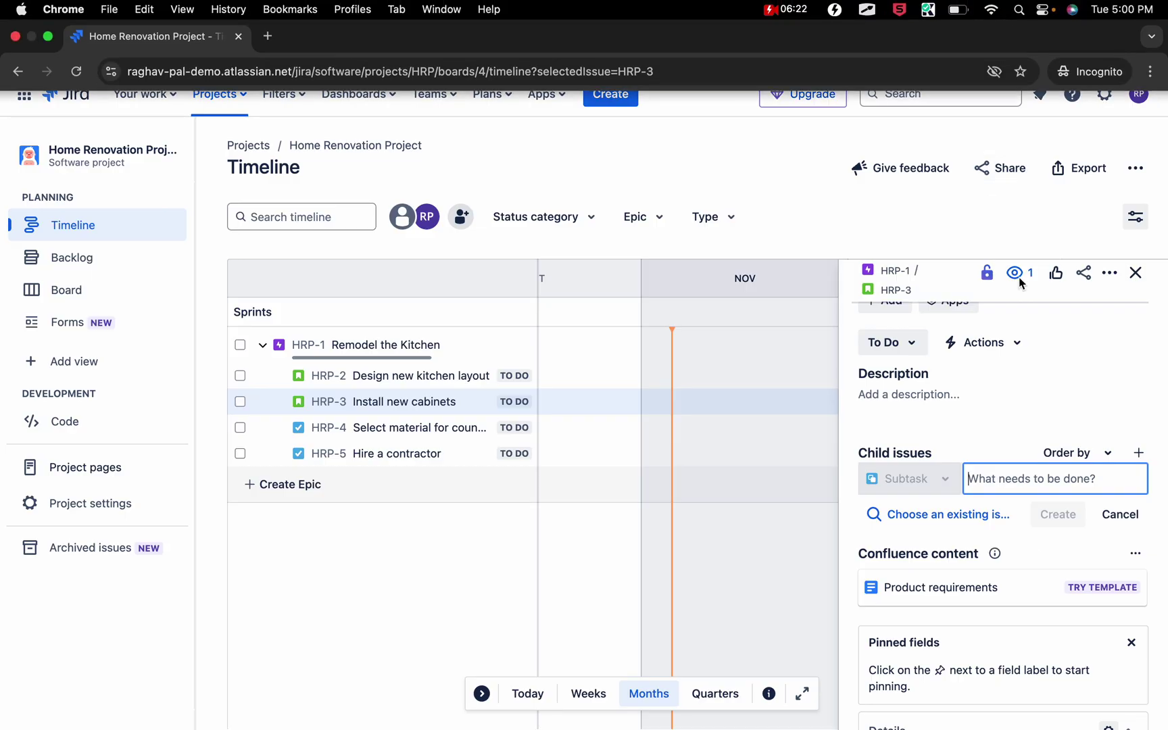
text(Assemble cabinet)
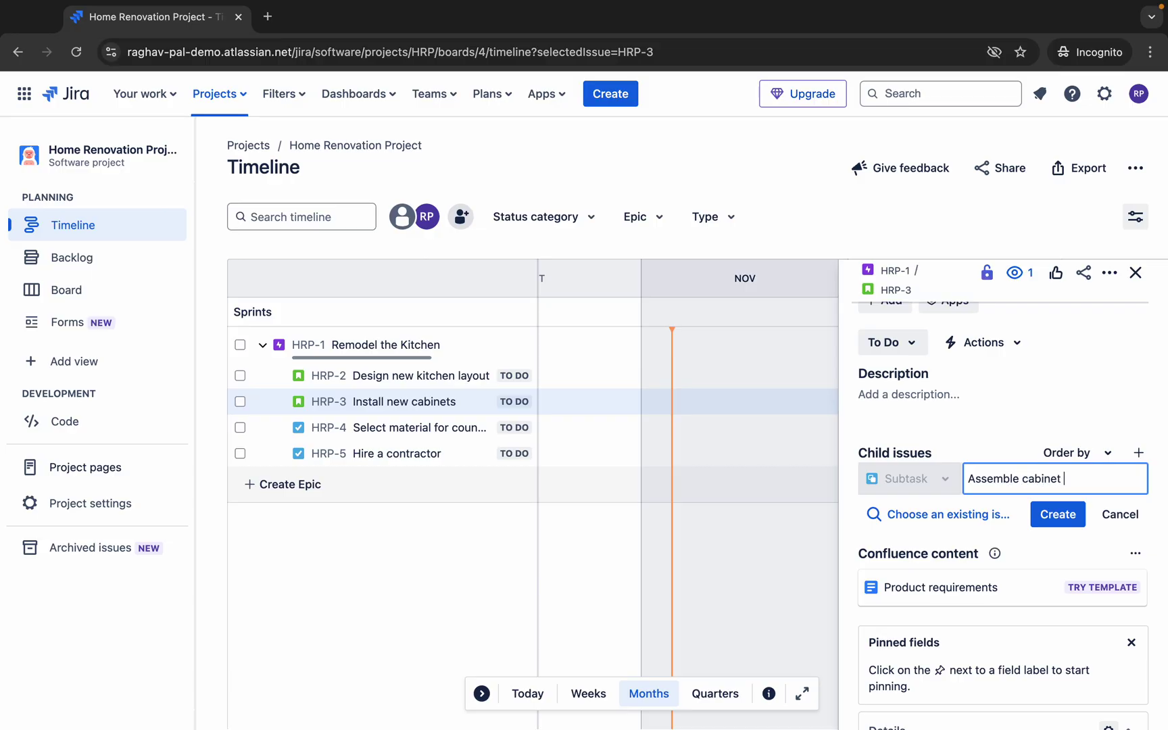
text(frames)
key(Return)
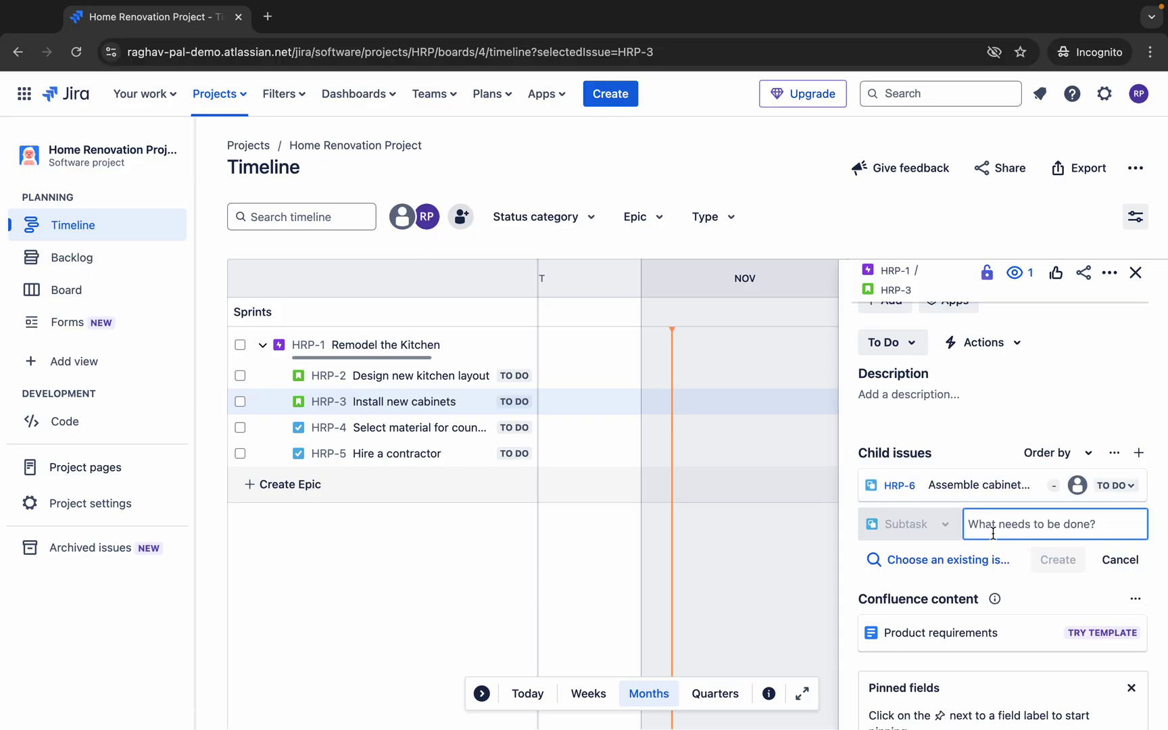
text(Insta)
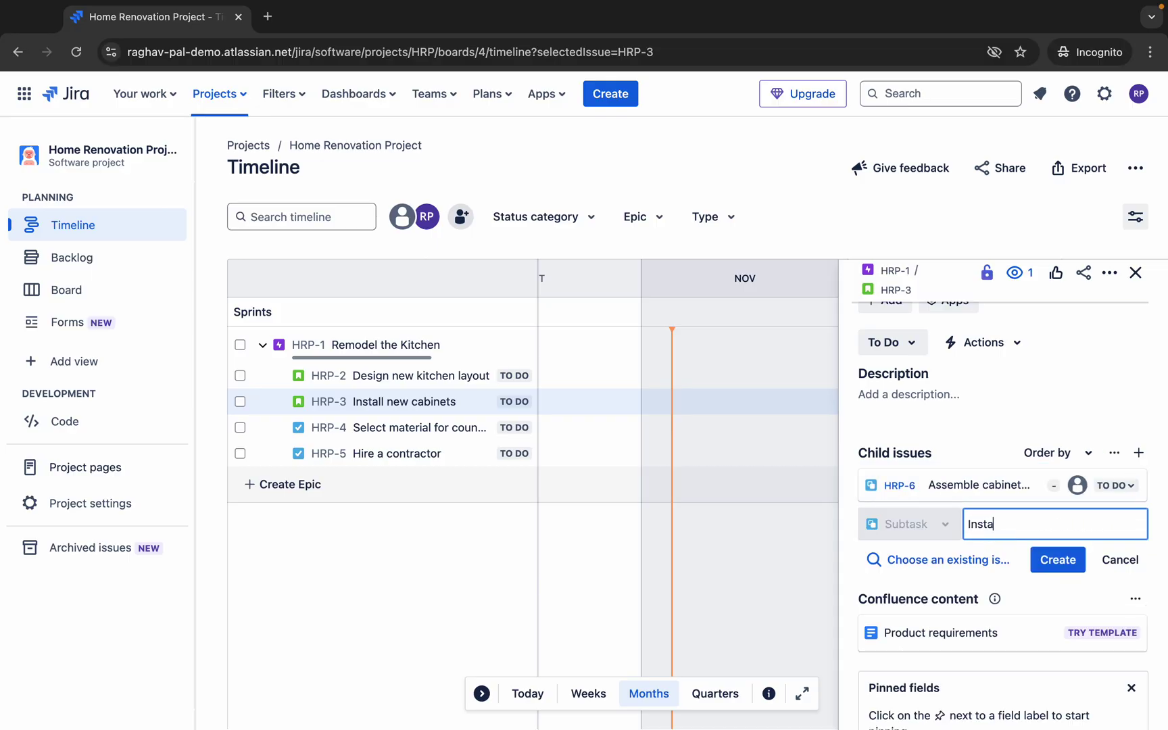
text(ll upper )
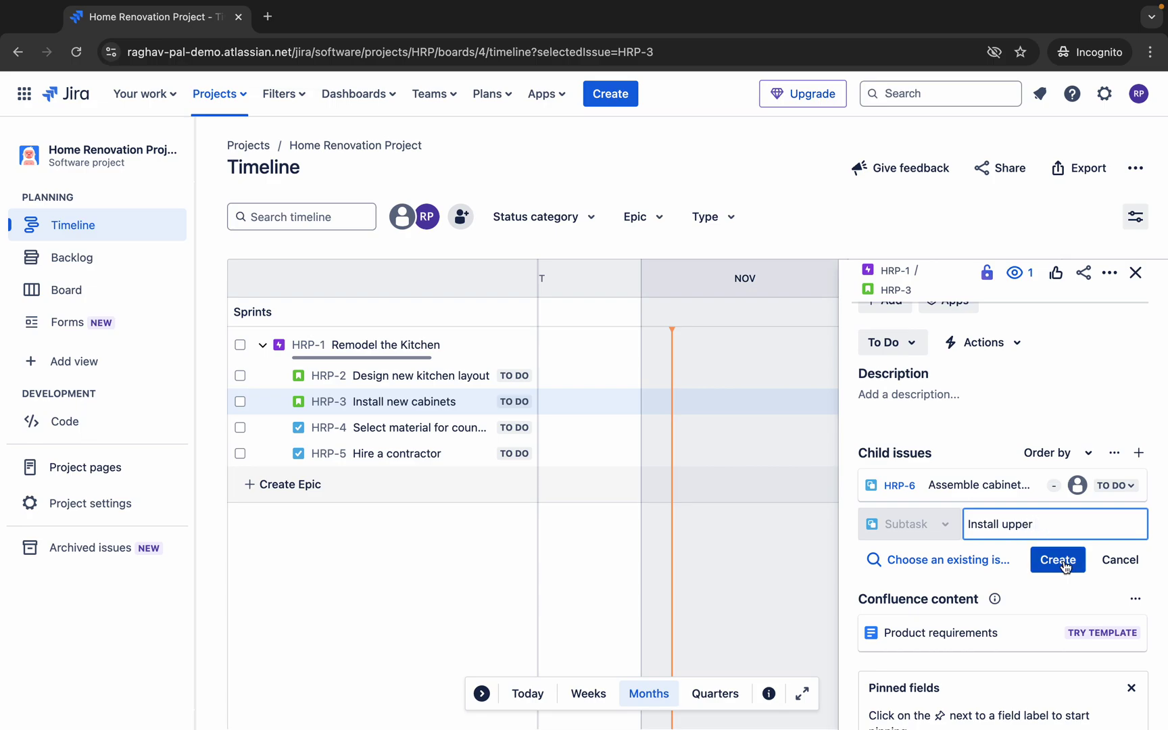
text(cab)
text(inets)
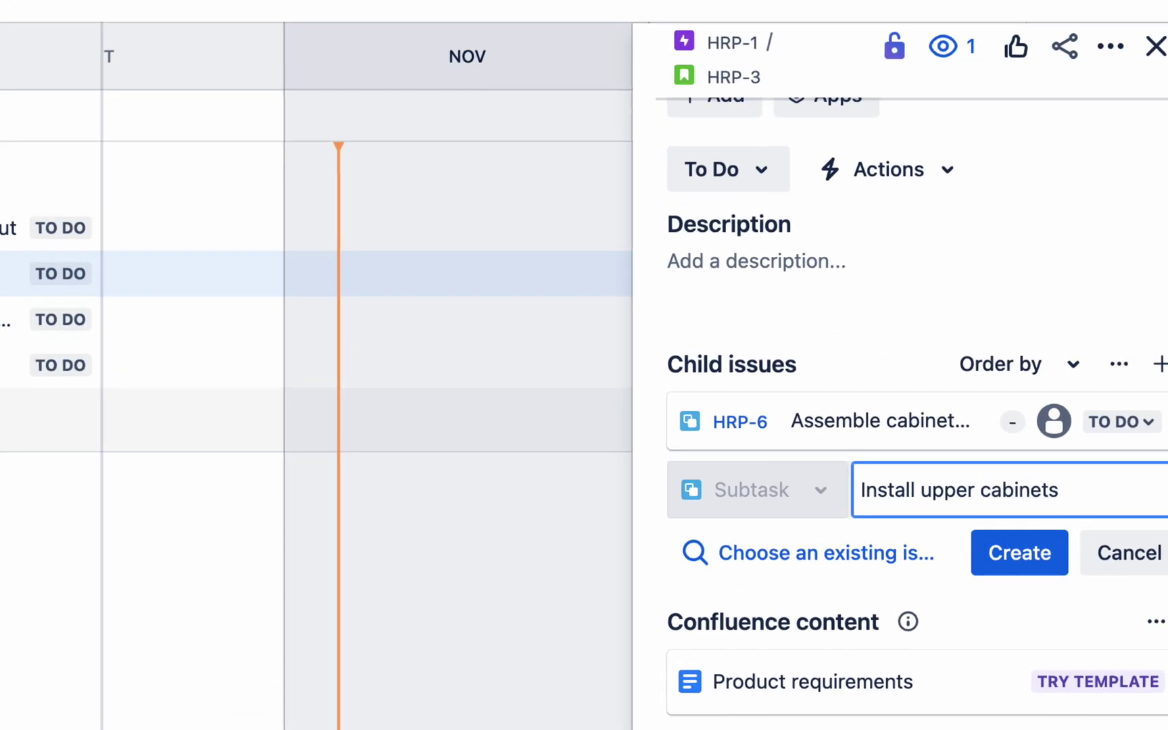
key(Return)
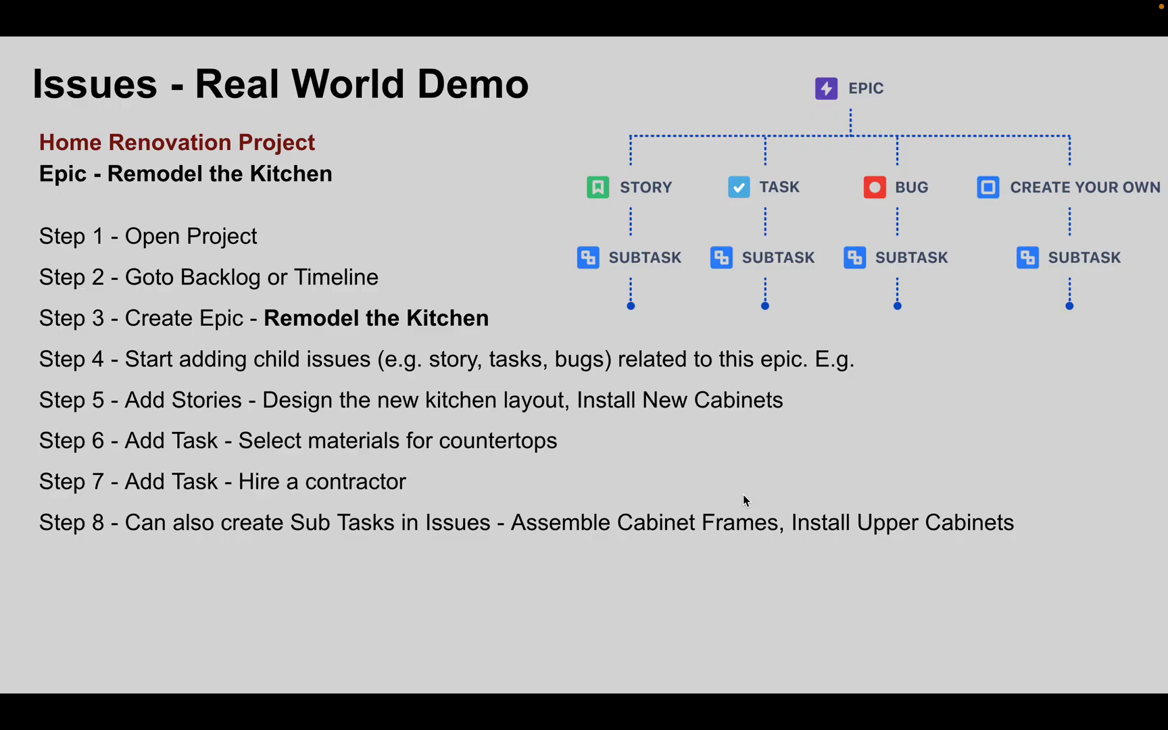
Build in the Step 9 bullet about linking other issues to the epic.
key(Right)
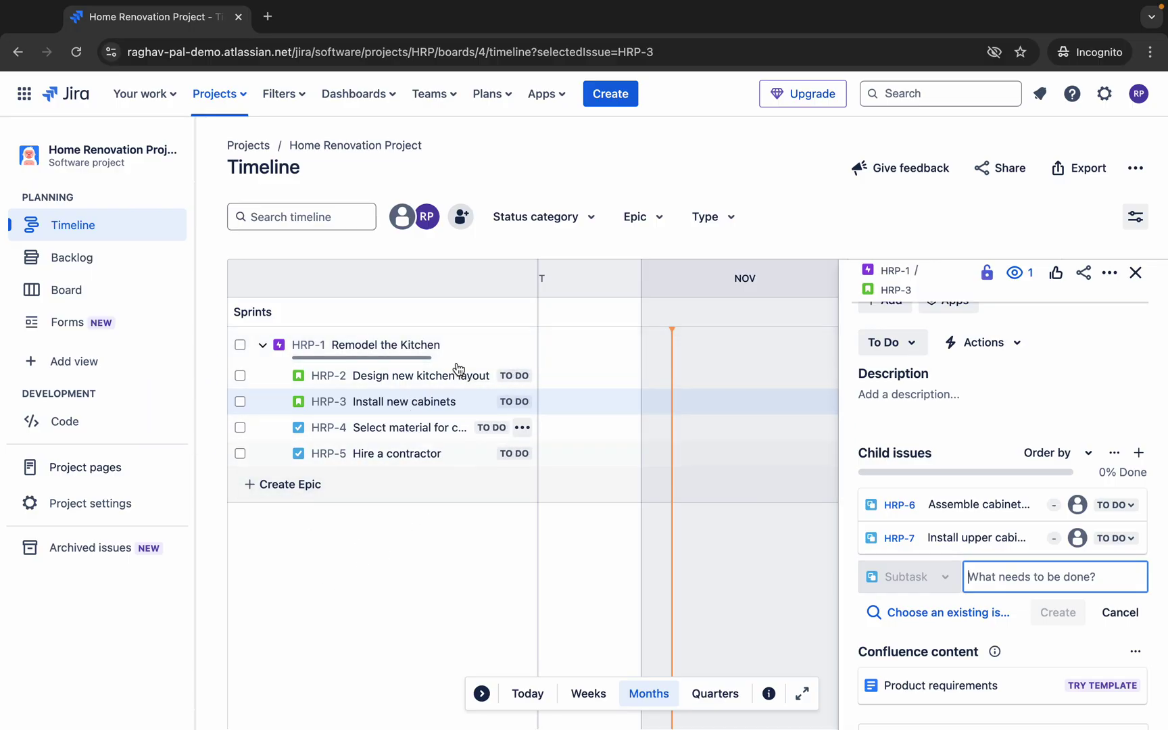
Create the Bug 'Faucets are not working' under epic HRP-1, then clear the empty row.
click(499, 344)
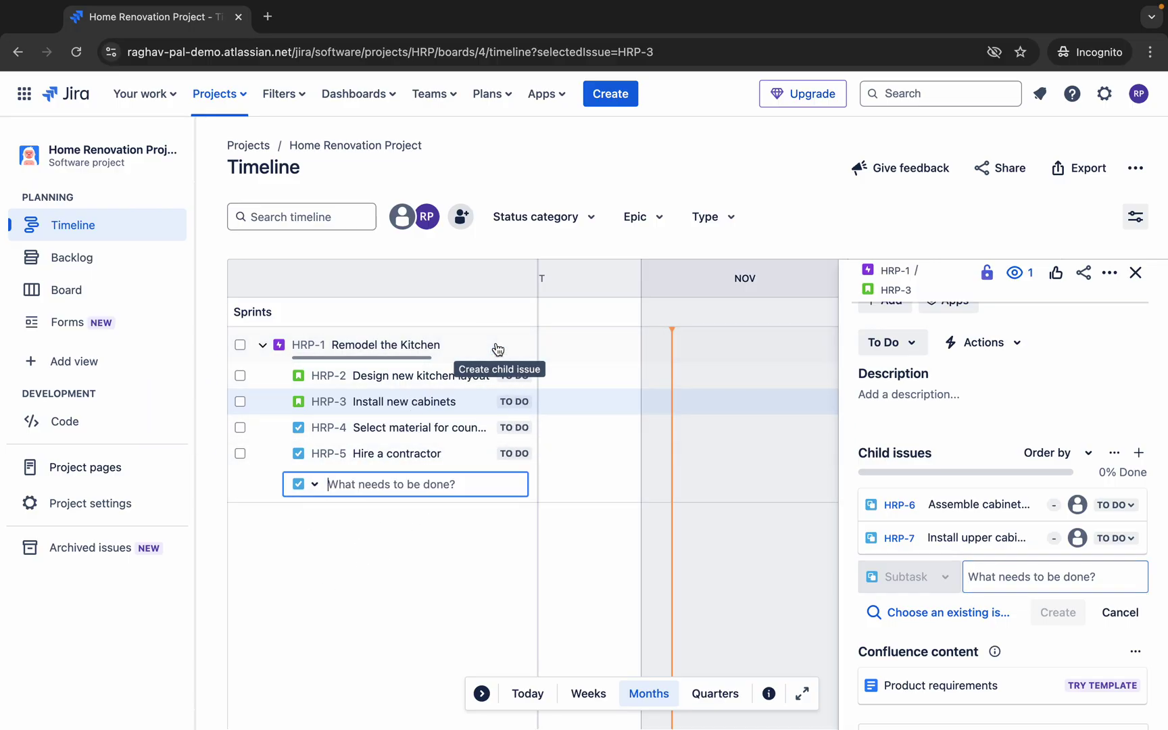
click(314, 484)
click(326, 548)
text(Faucets are)
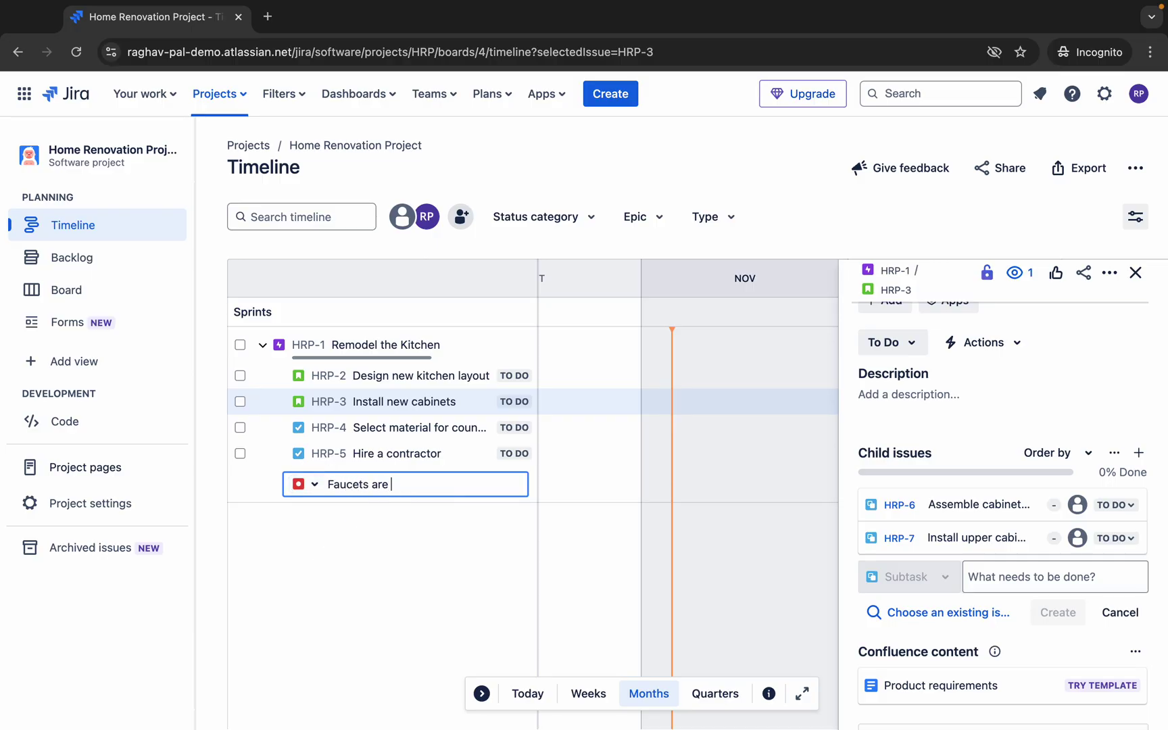
text( not working)
key(Return)
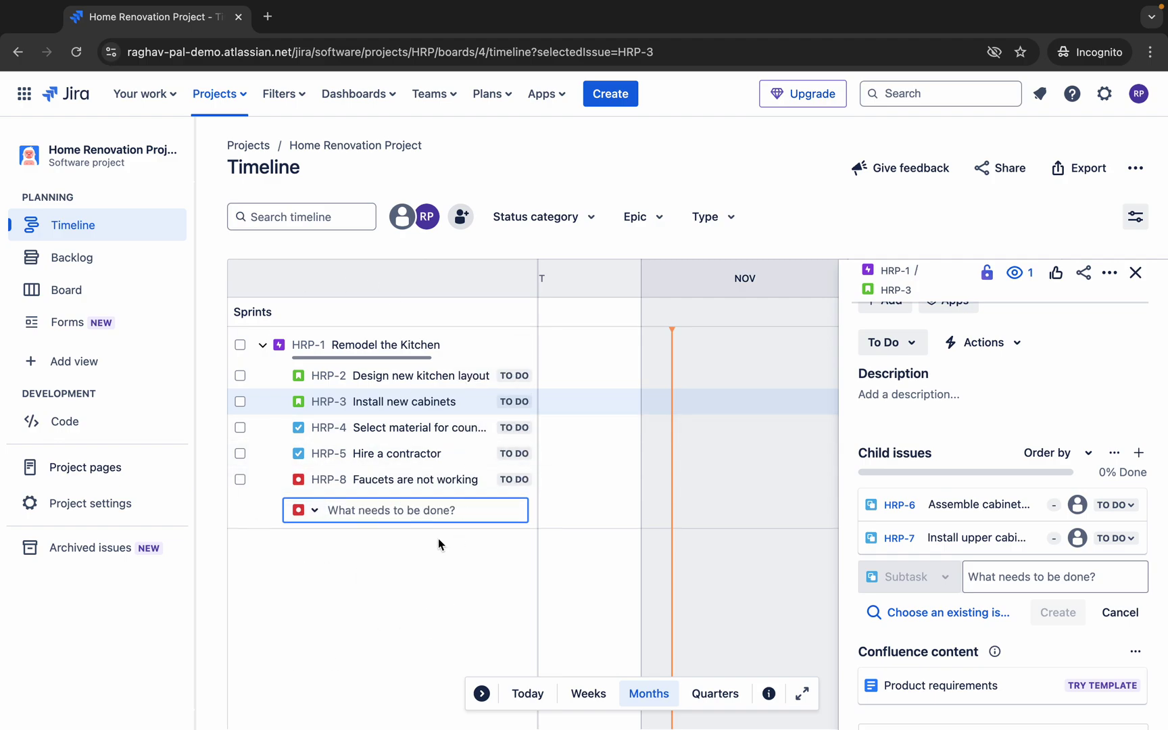
click(368, 656)
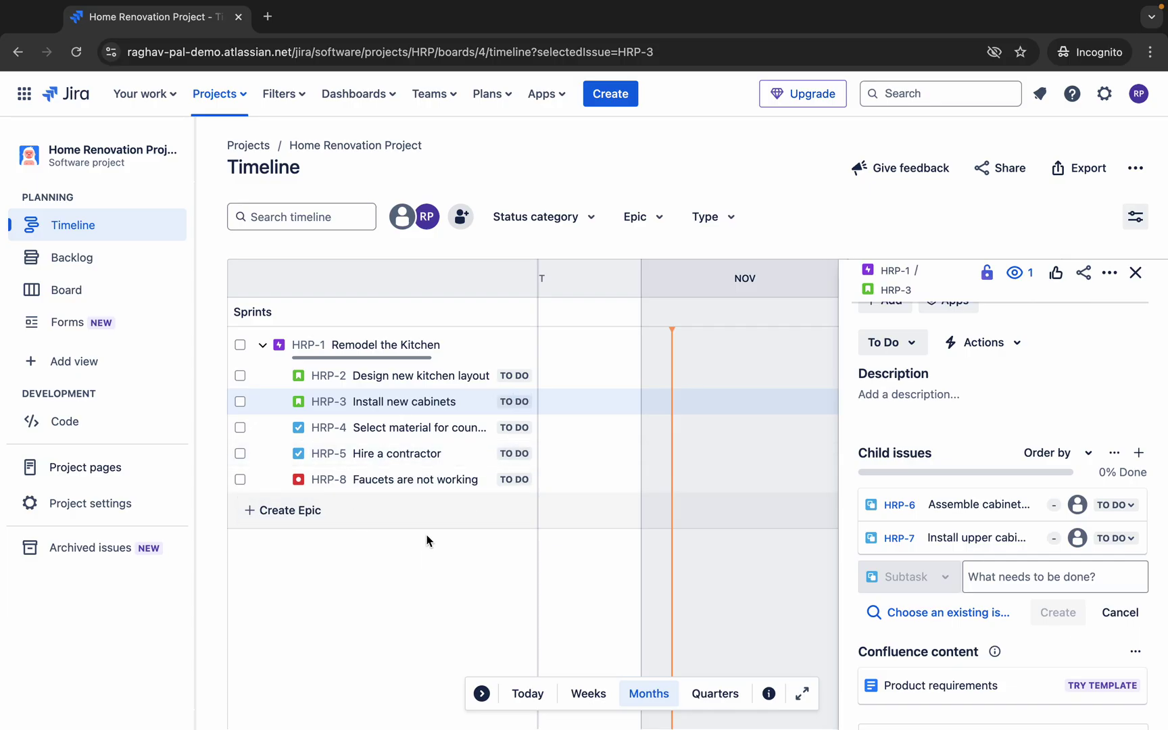
Review the link types offered for bug HRP-8, then close its details and switch to the slide.
click(399, 487)
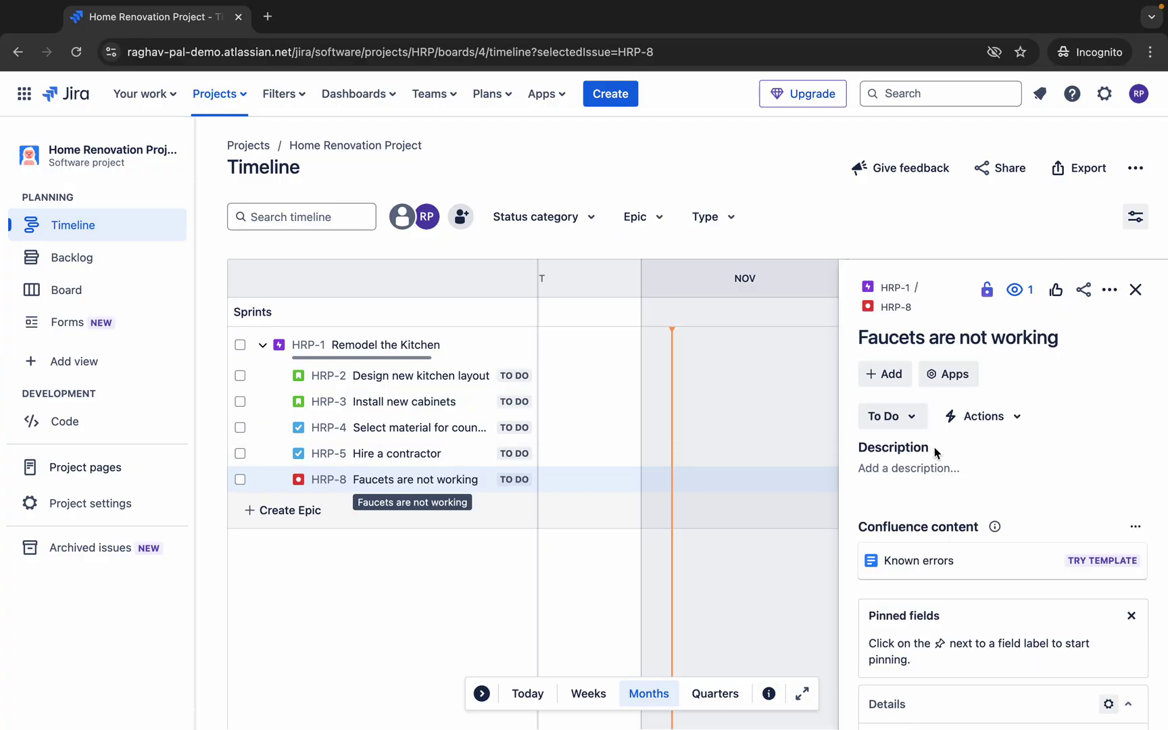
scroll(948, 467, down, 6)
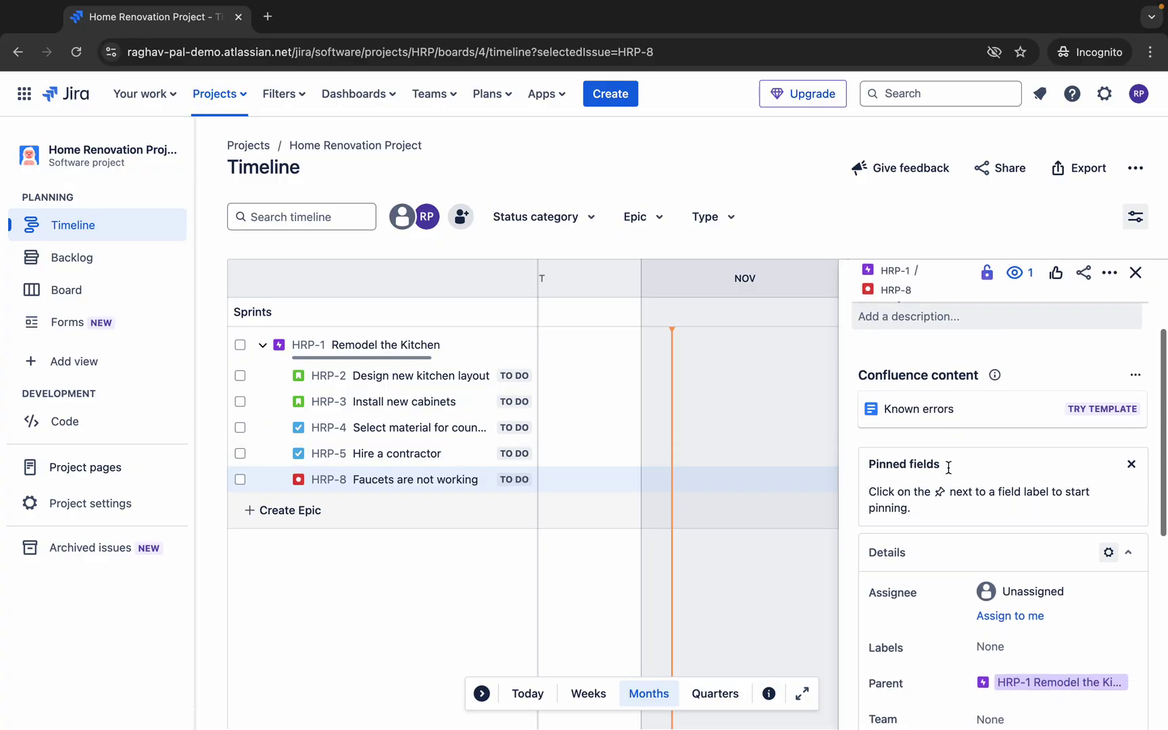
scroll(949, 468, up, 6)
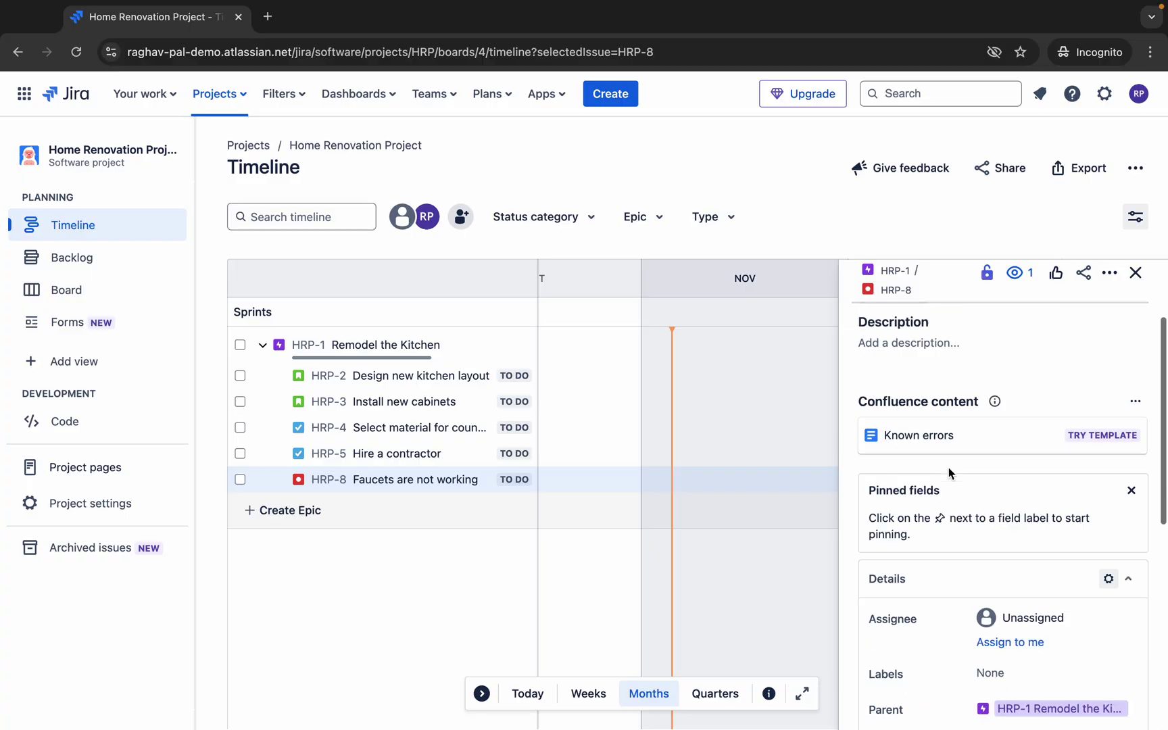
click(890, 375)
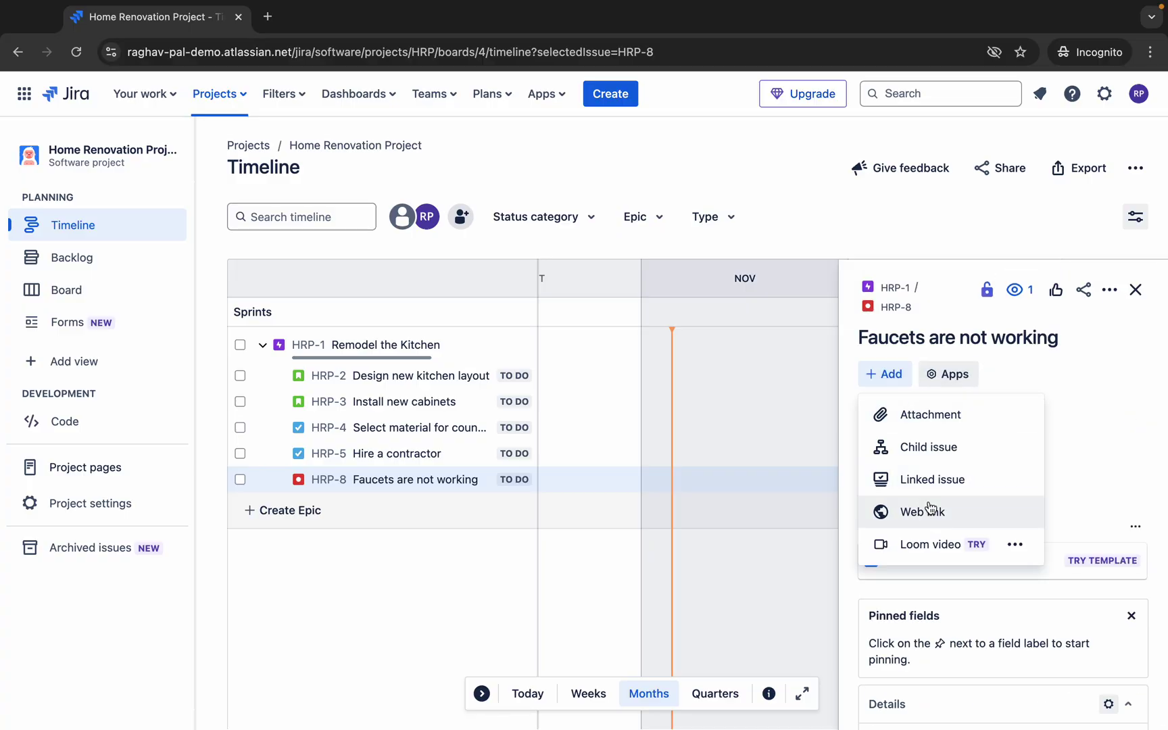
click(926, 481)
scroll(948, 560, down, 1)
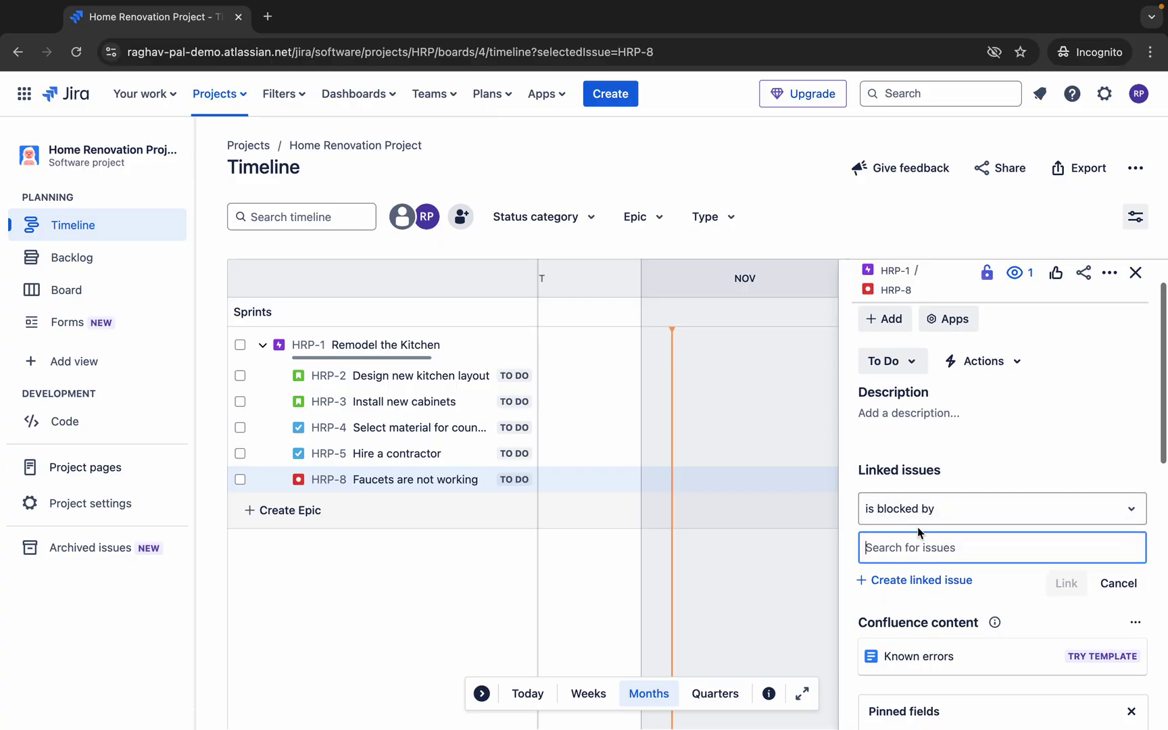
click(921, 508)
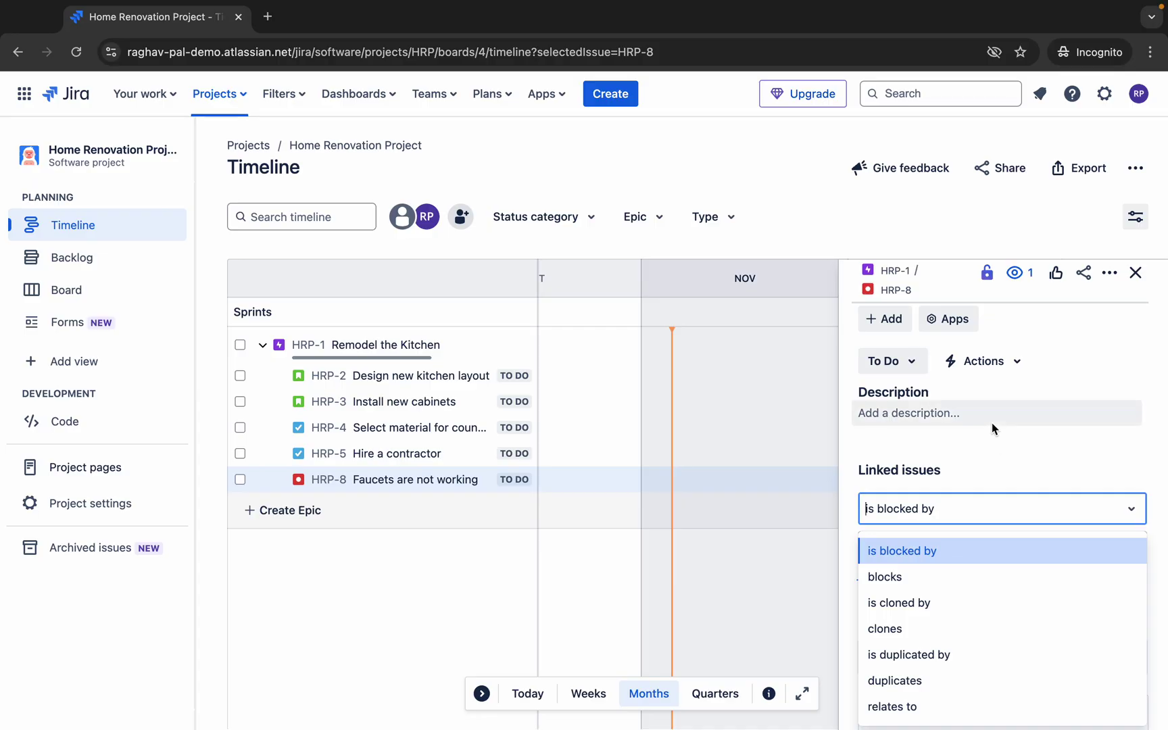
scroll(1045, 201, up, 1)
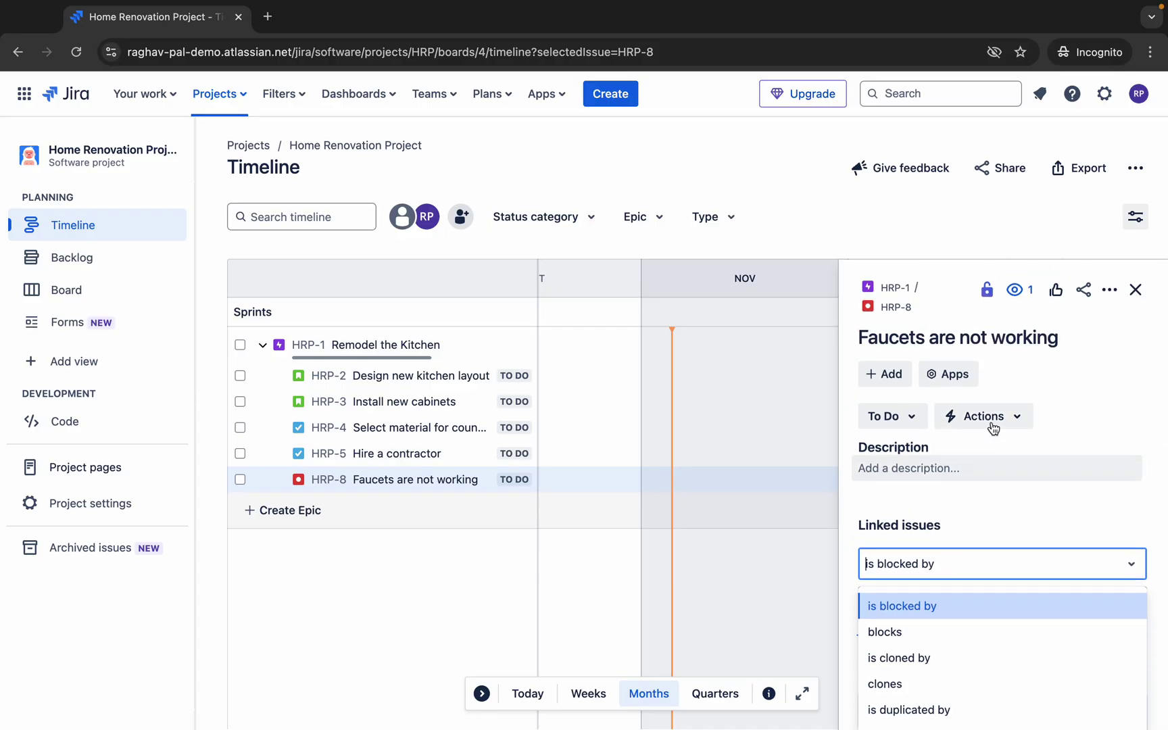
click(1145, 289)
key(ctrl+Left)
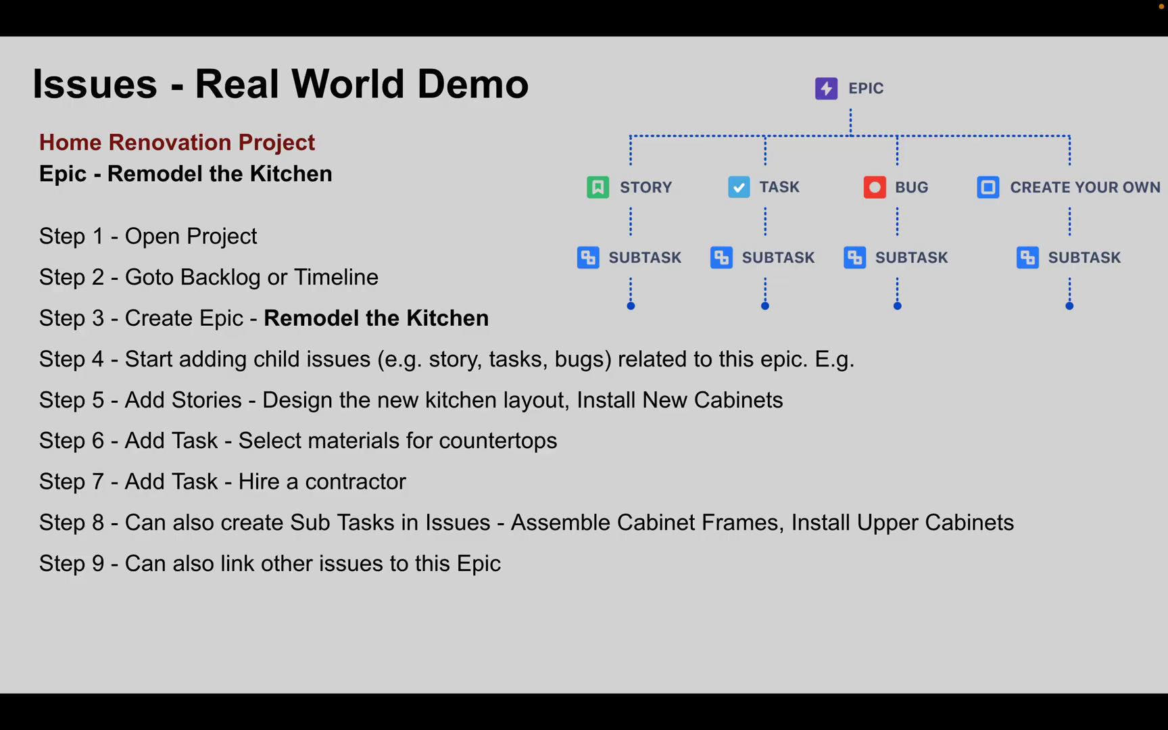
Switch from the Step 9 slide back to the Jira Timeline.
key(ctrl+Right)
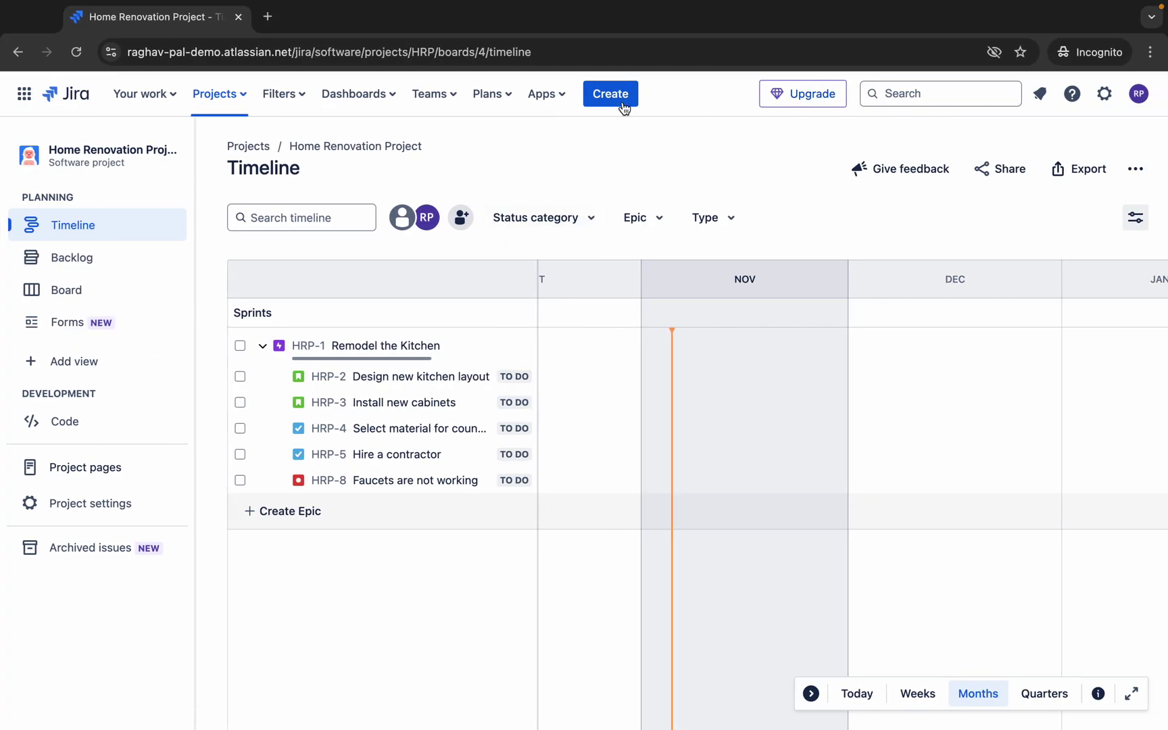
Start a new issue titled 'Order material for kitchen remodel' with description 'description and details'.
click(610, 94)
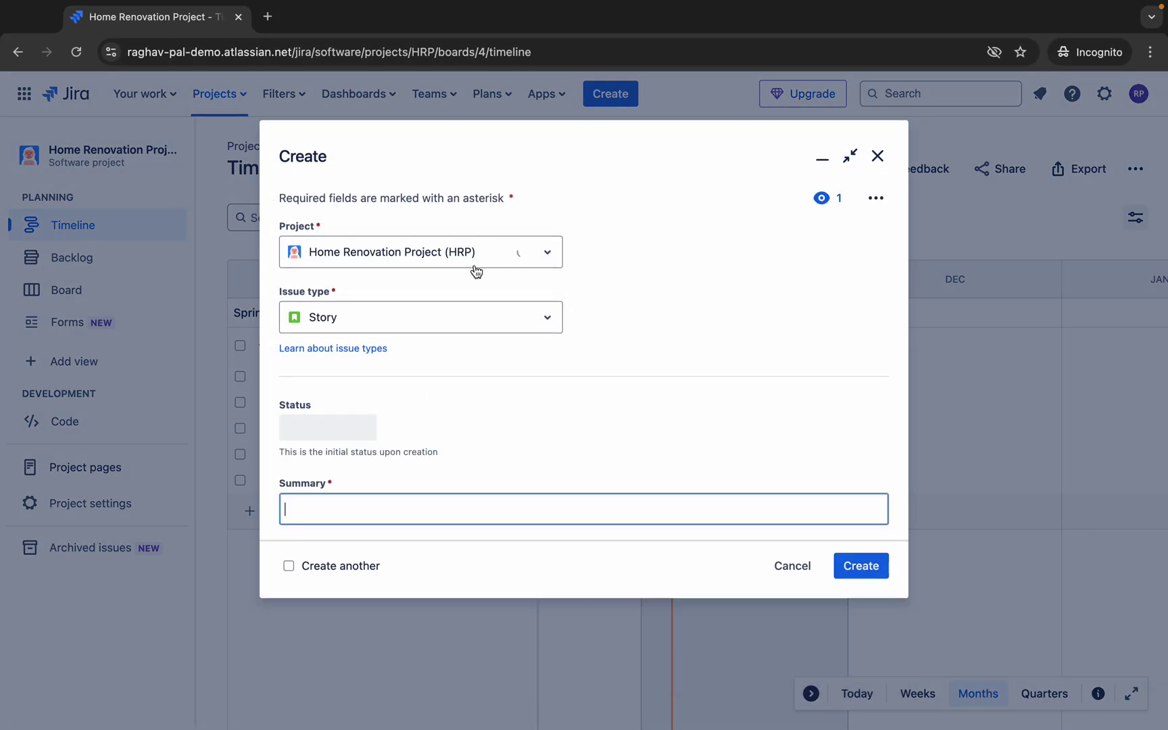
scroll(378, 490, down, 2)
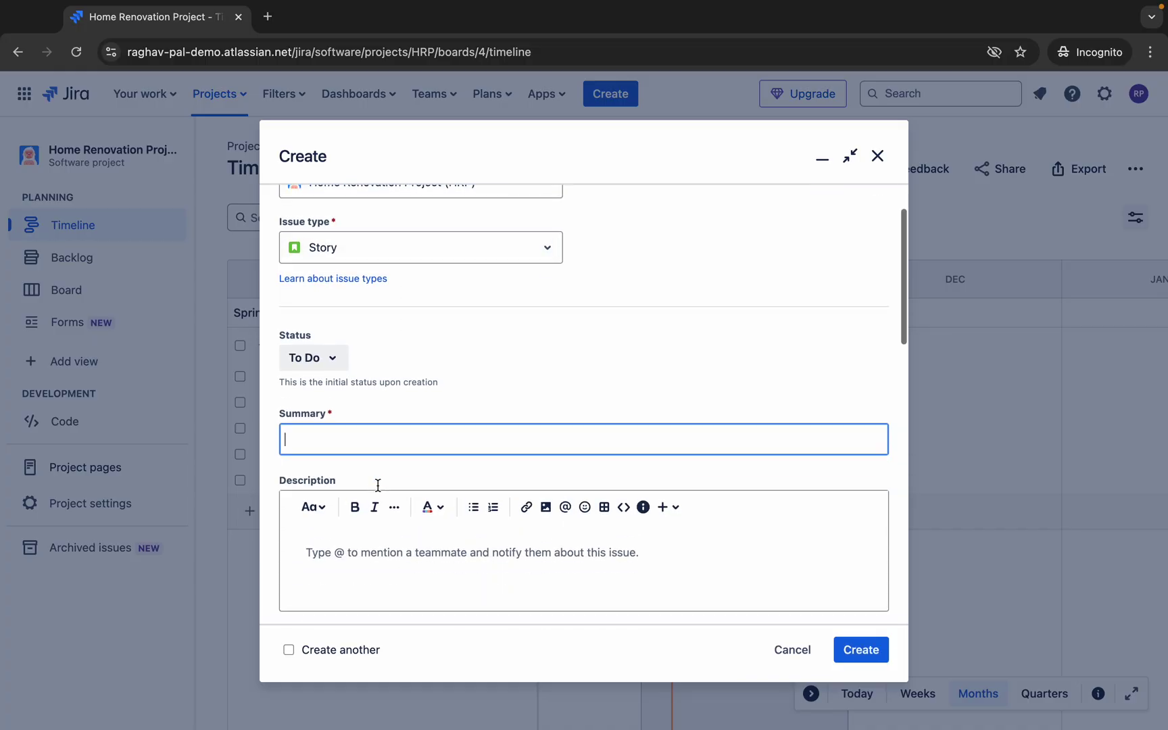
scroll(378, 487, down, 1)
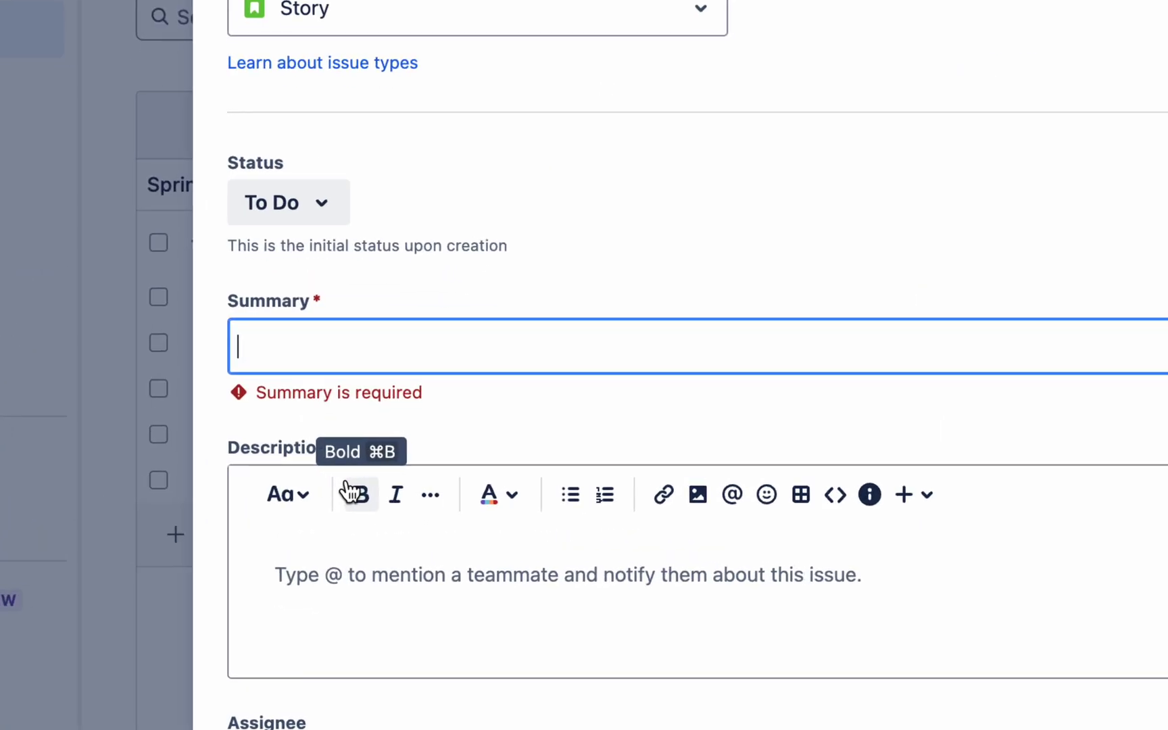
text(Order mat)
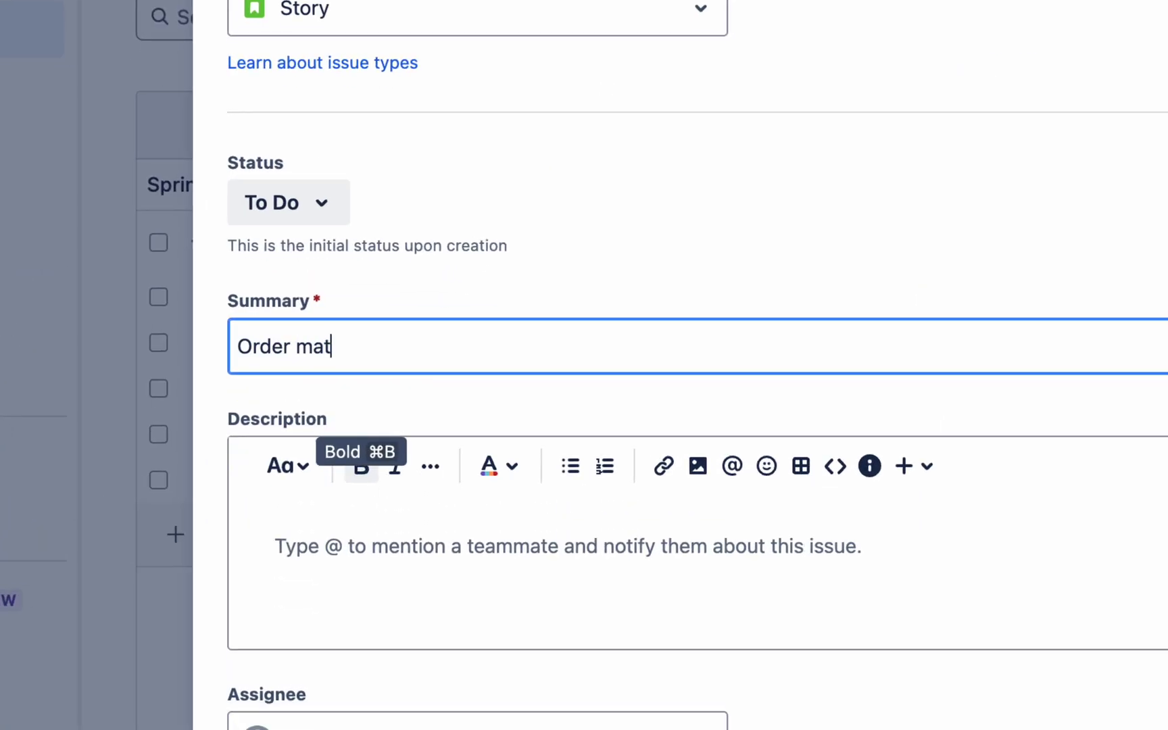
text(erial for kitch)
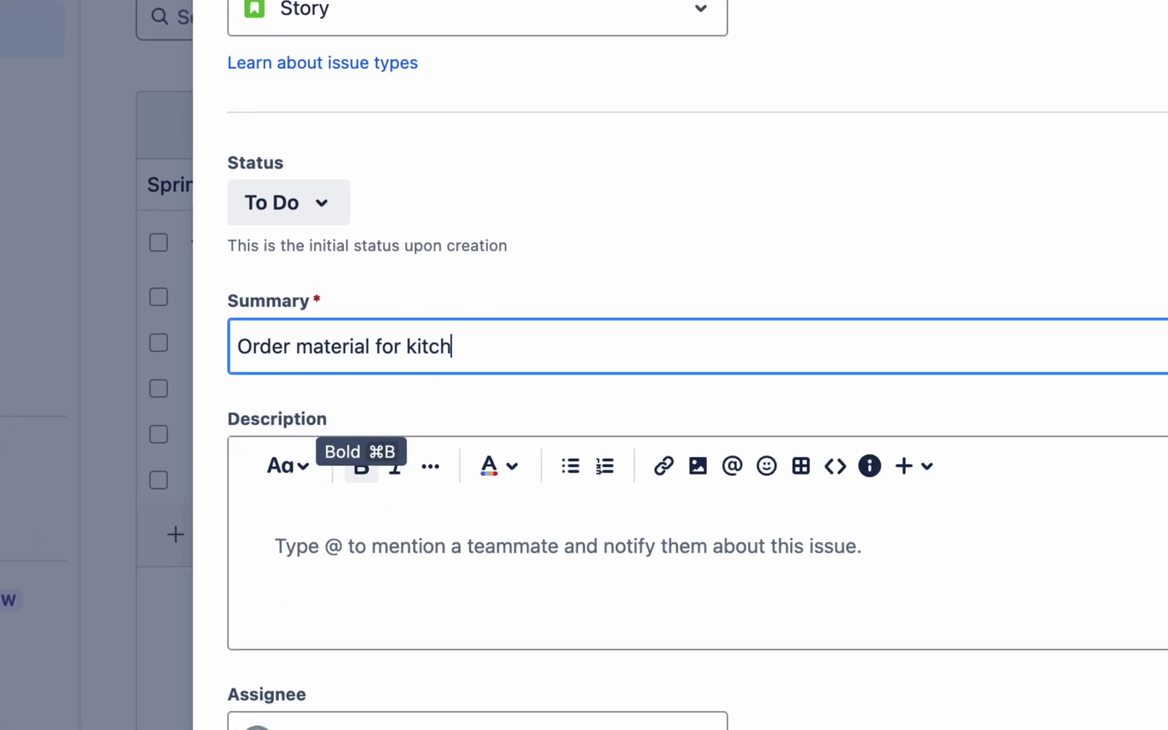
text(en remodel)
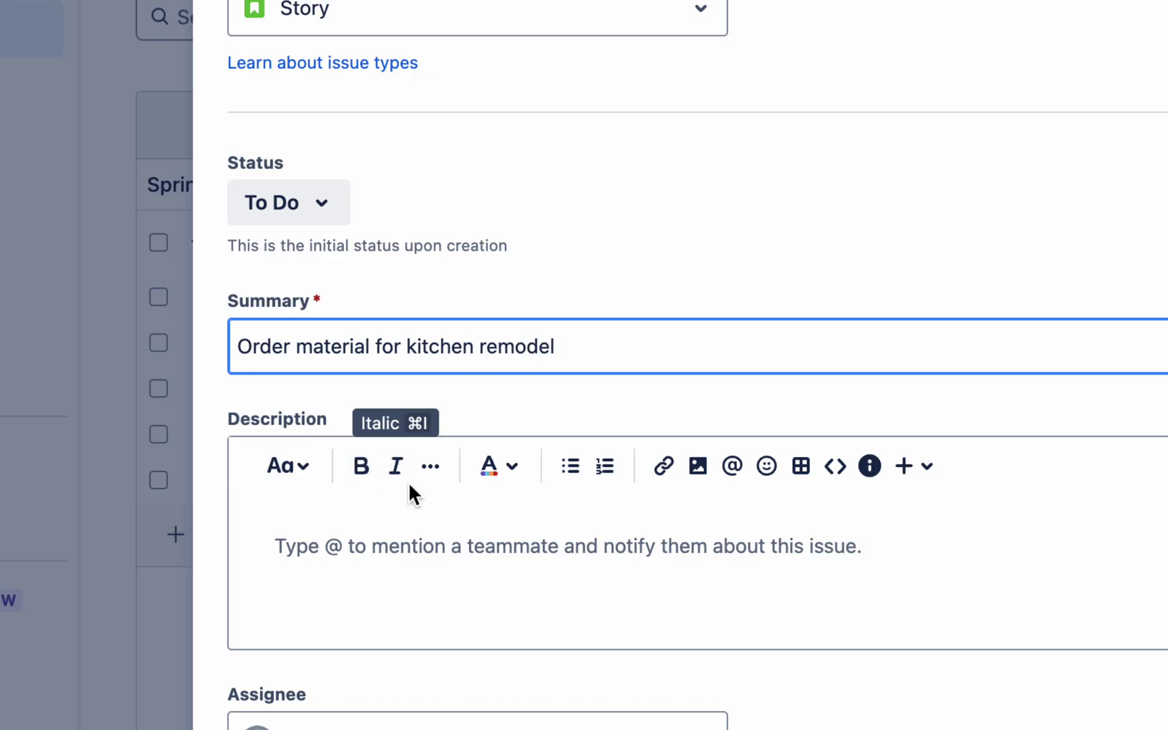
double_click(501, 358)
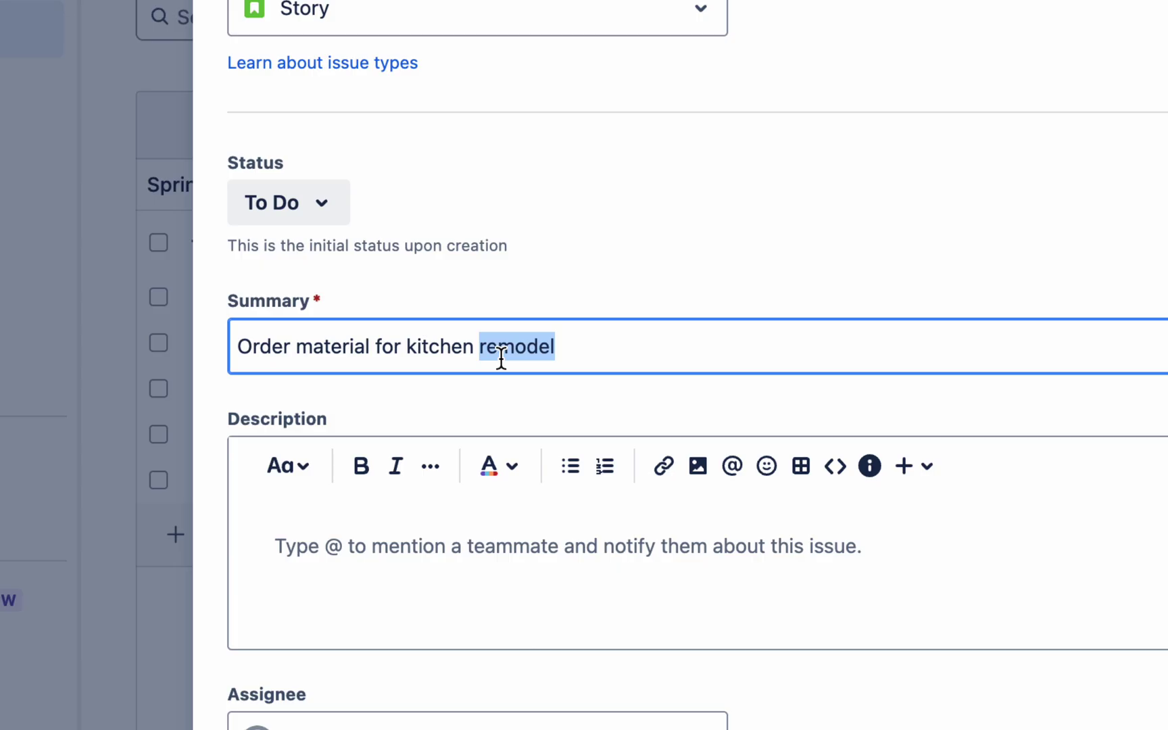
click(379, 538)
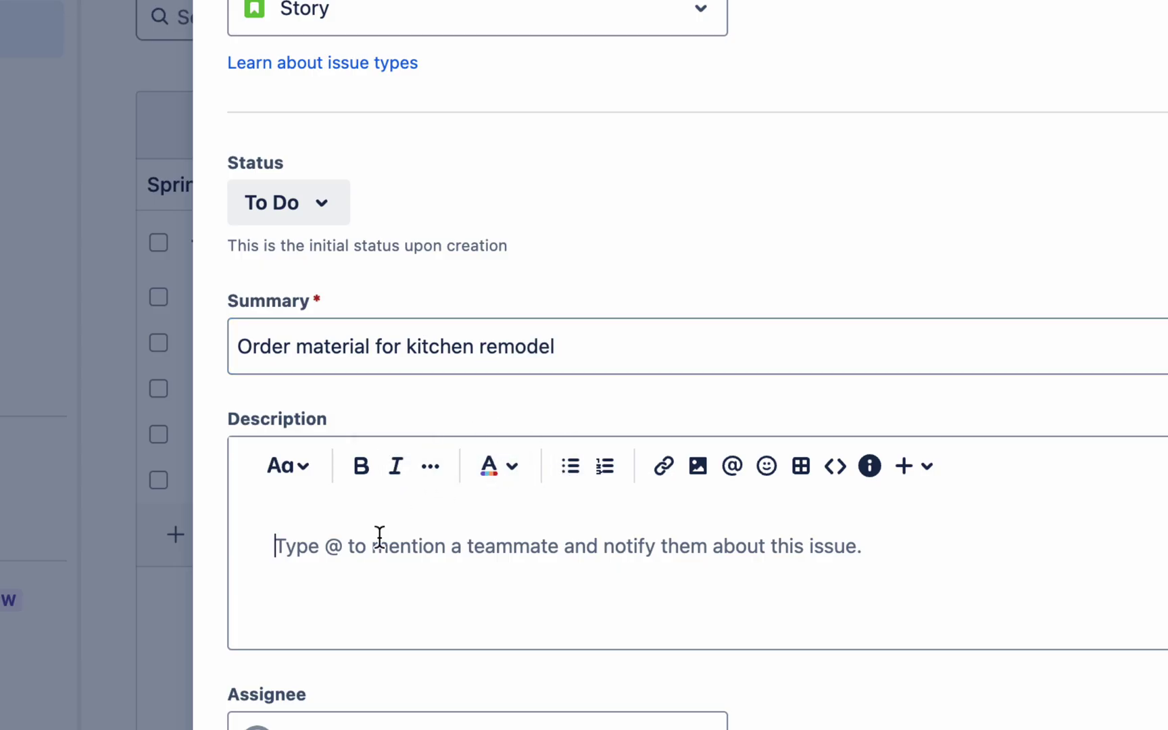
text(des)
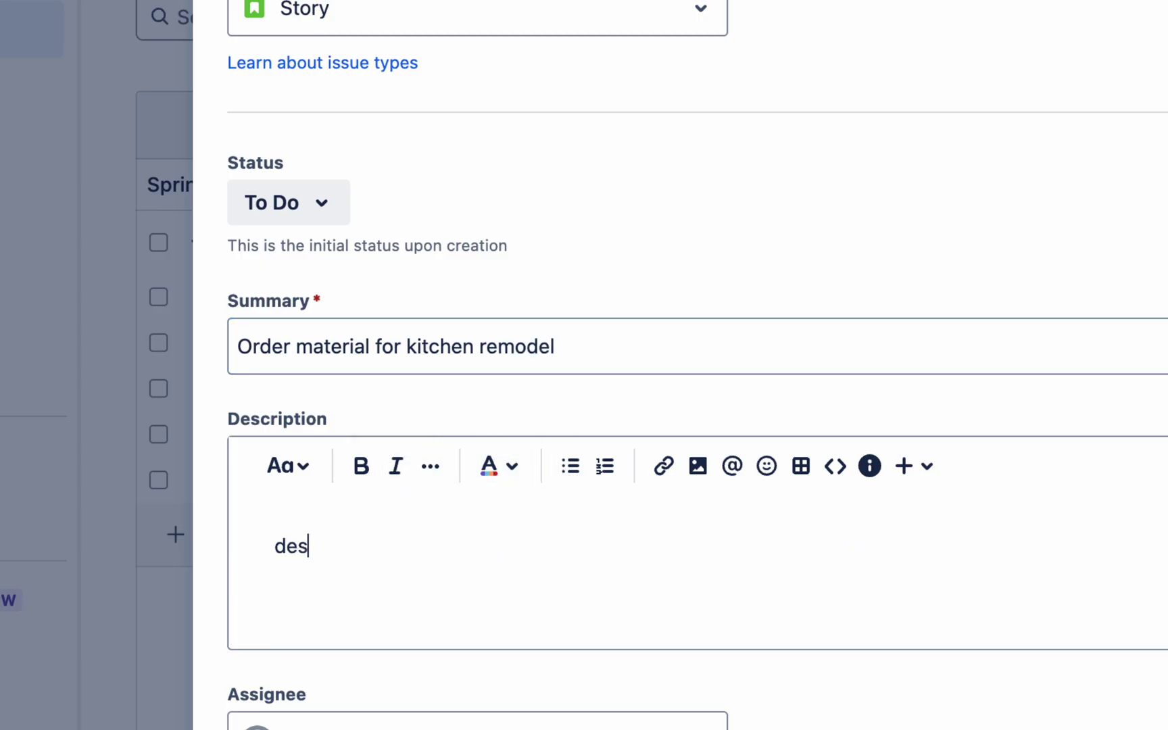
text(cription and details)
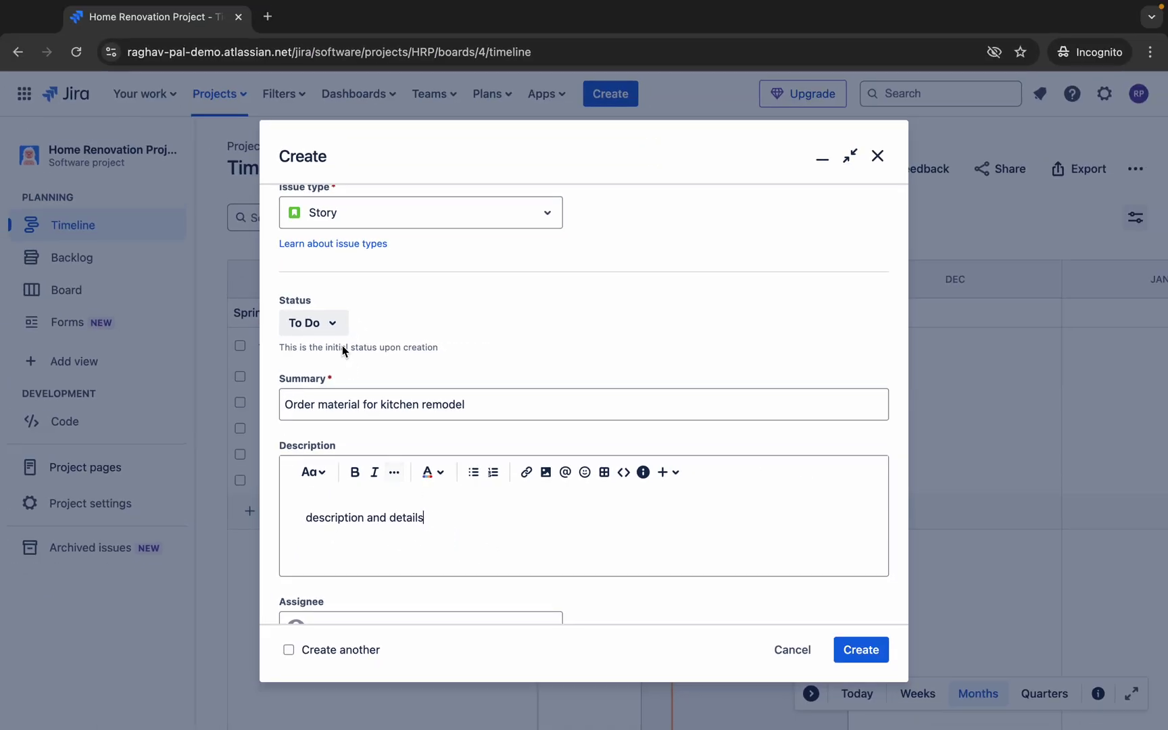
Link the issue as 'relates to' HRP-1 Remodel the Kitchen and create it.
scroll(403, 512, down, 3)
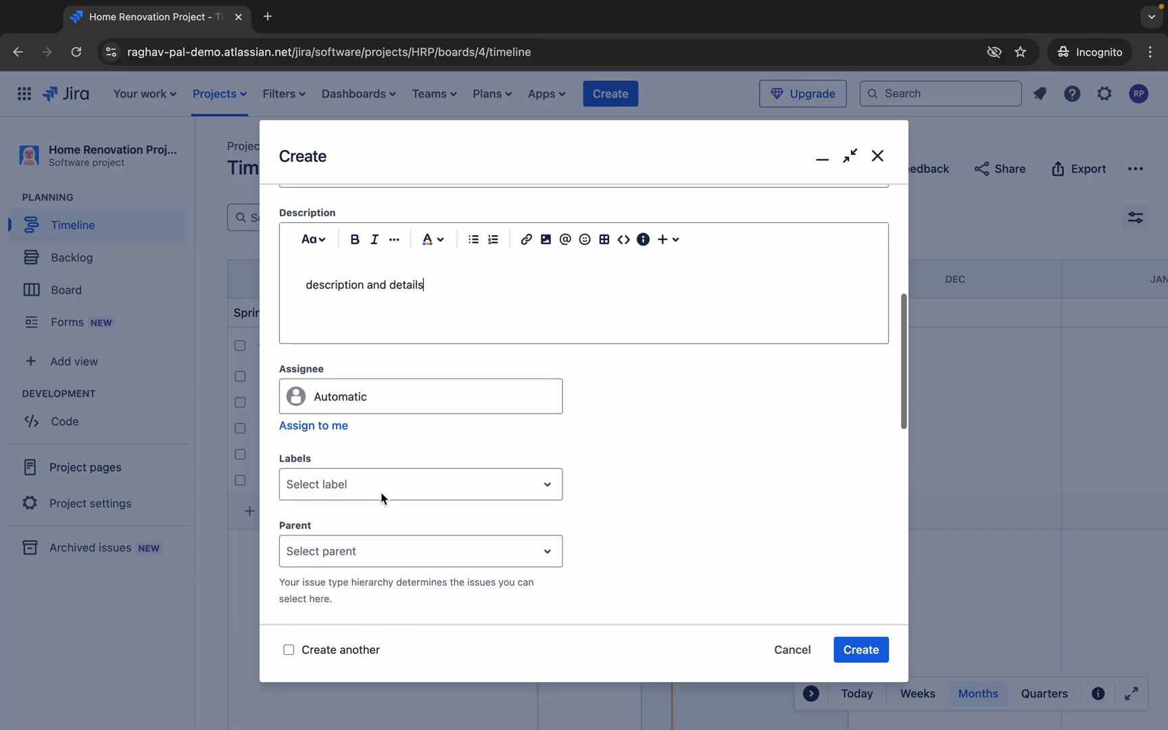
scroll(382, 498, down, 3)
scroll(382, 498, down, 3)
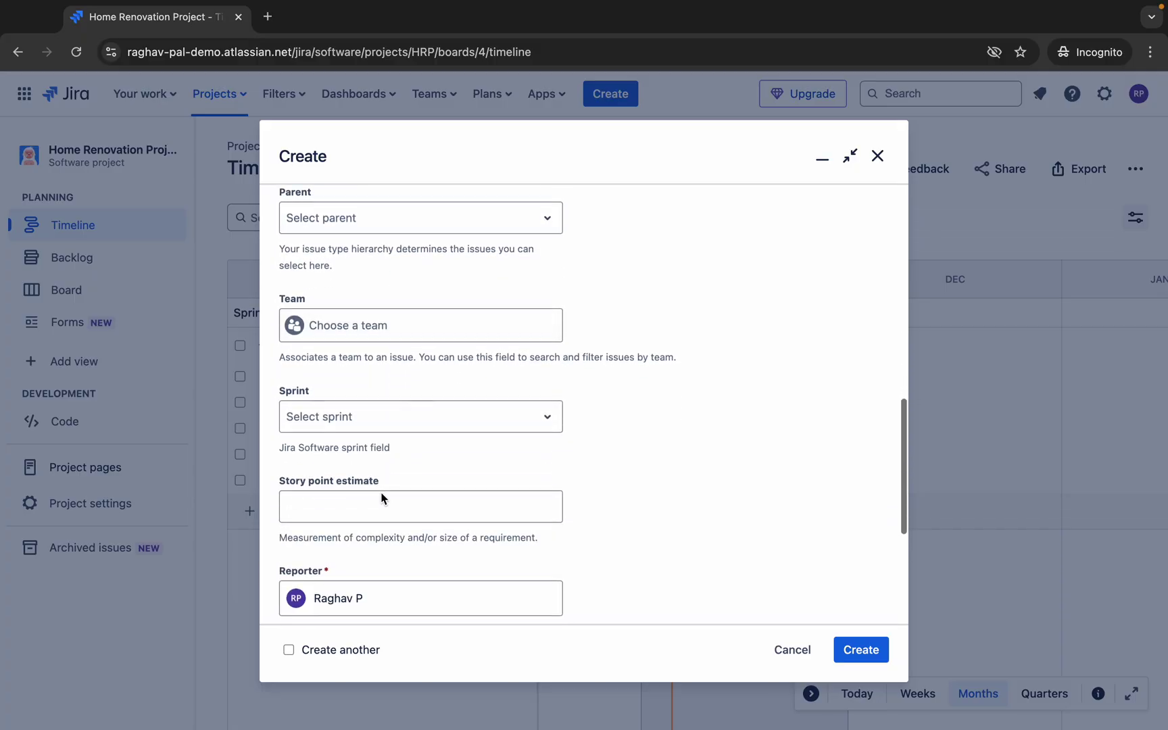
scroll(382, 499, down, 5)
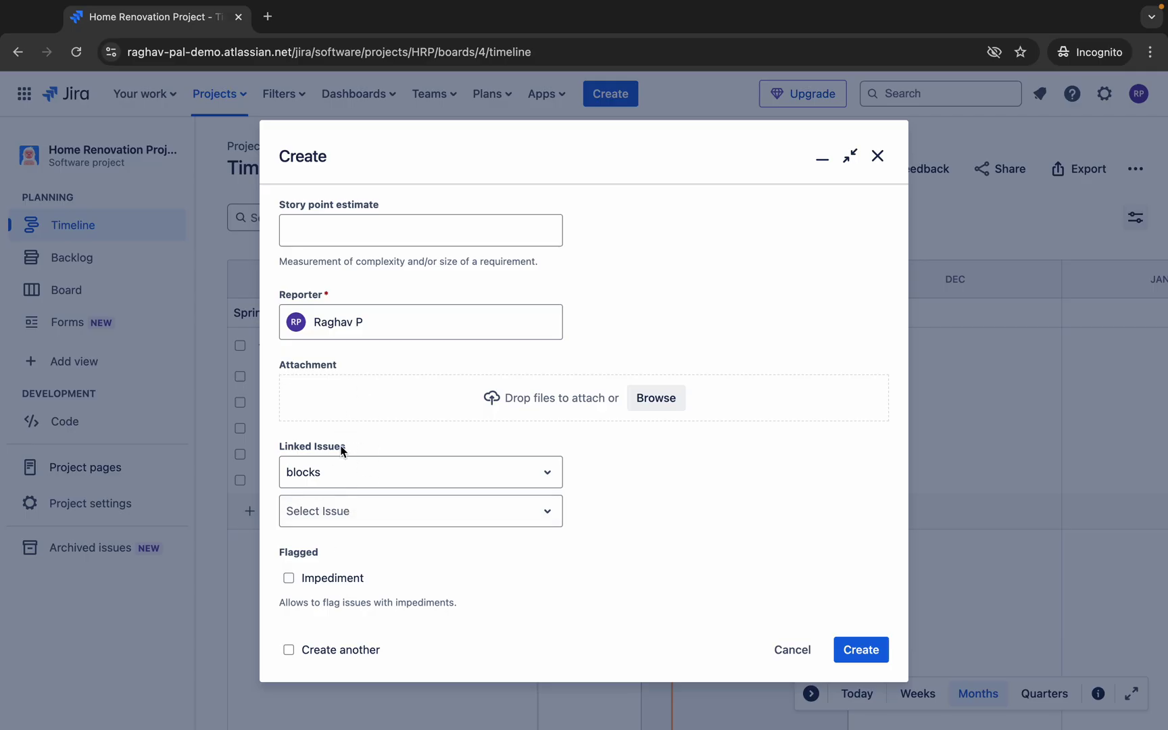
click(346, 472)
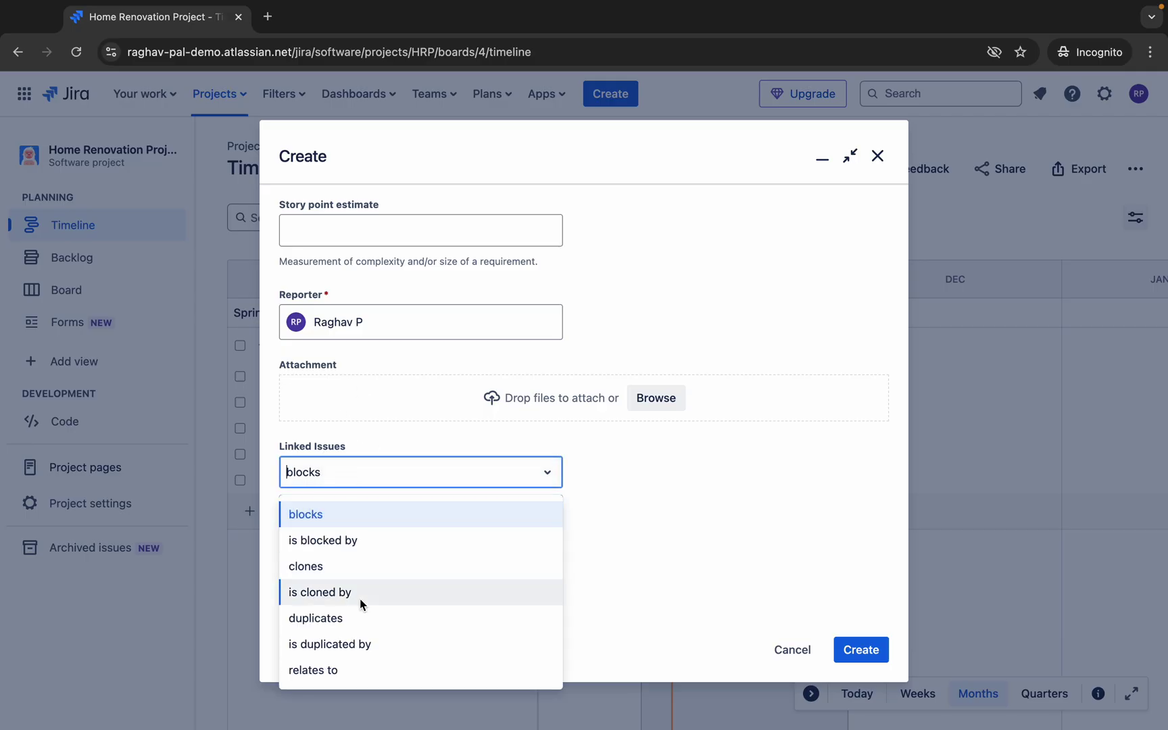
click(341, 671)
click(375, 512)
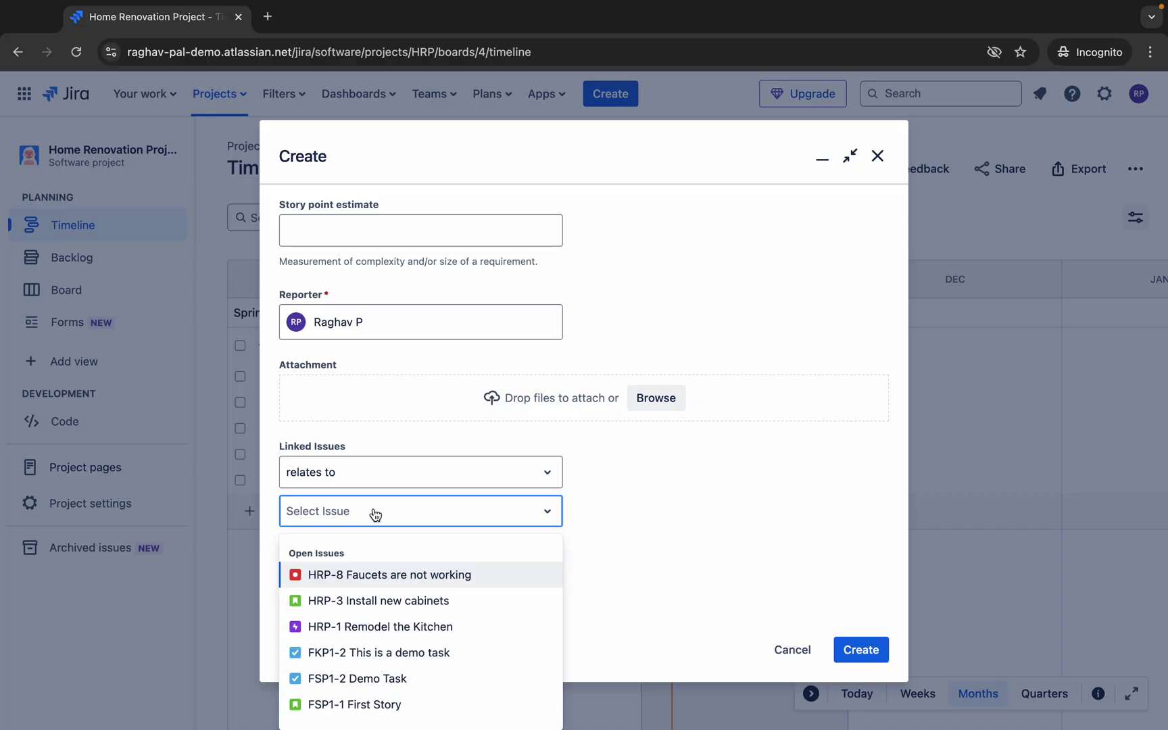
click(360, 627)
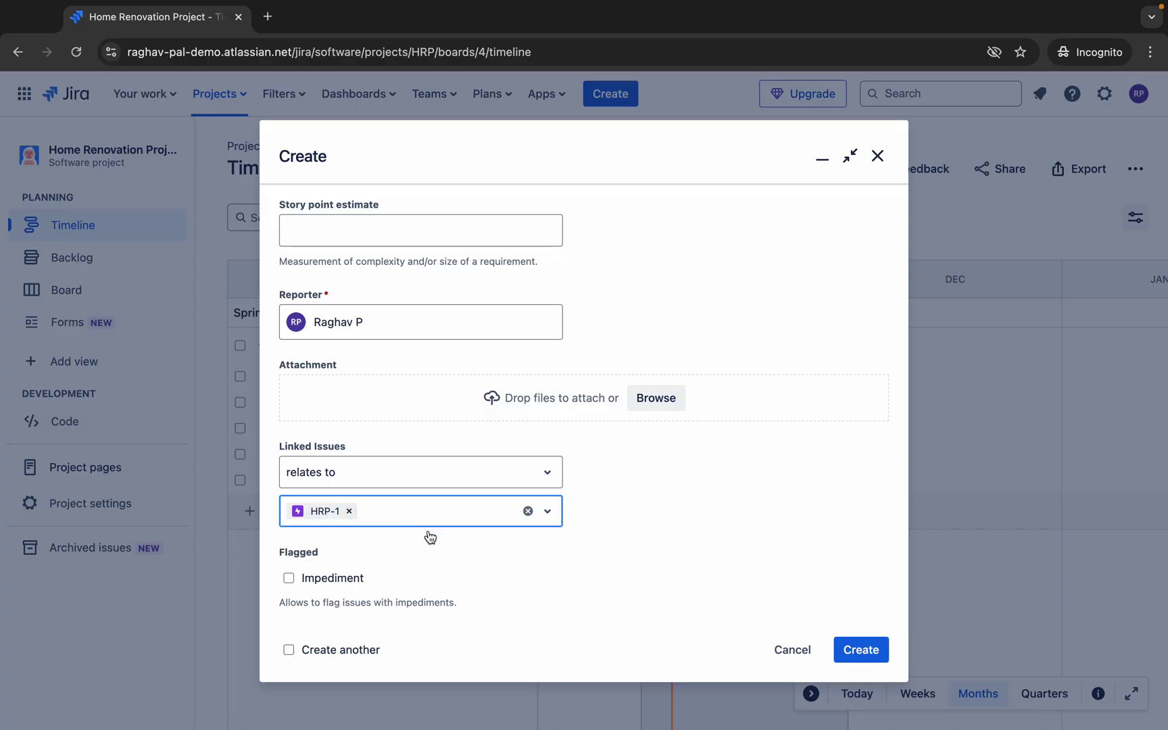
click(531, 515)
click(522, 482)
click(850, 647)
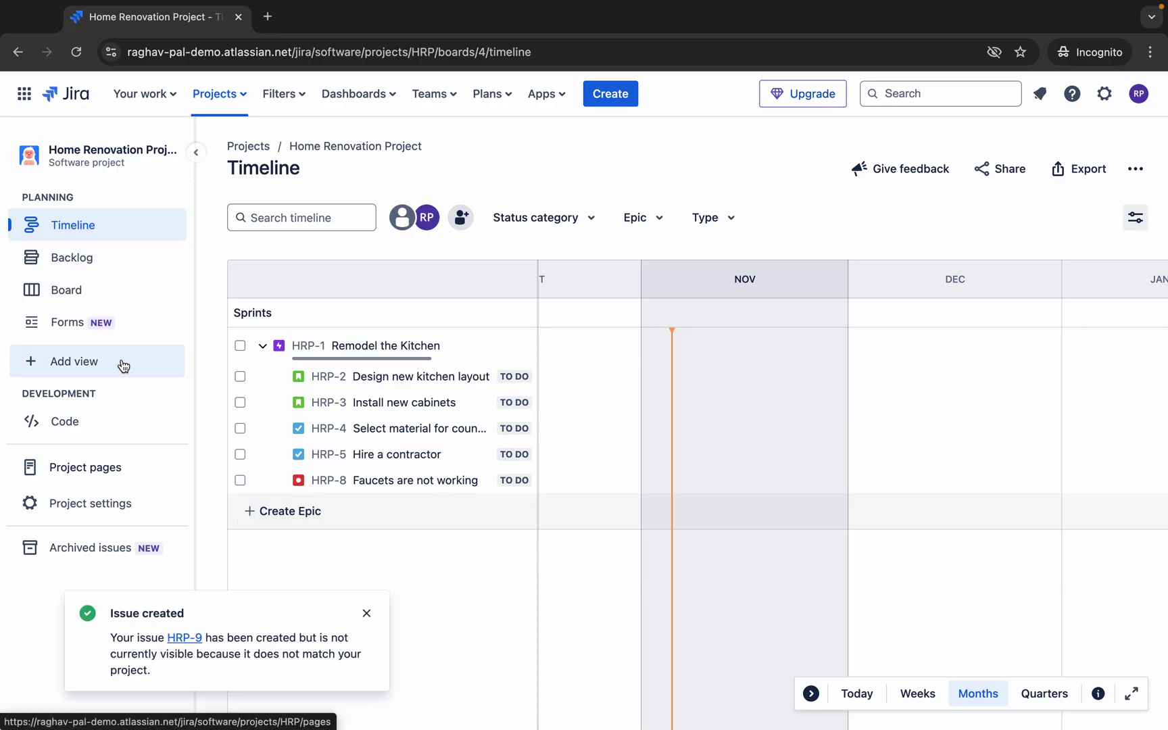
Assign HRP-9 to epic HRP-1 in the Backlog, then expand the epic on the Timeline.
click(182, 639)
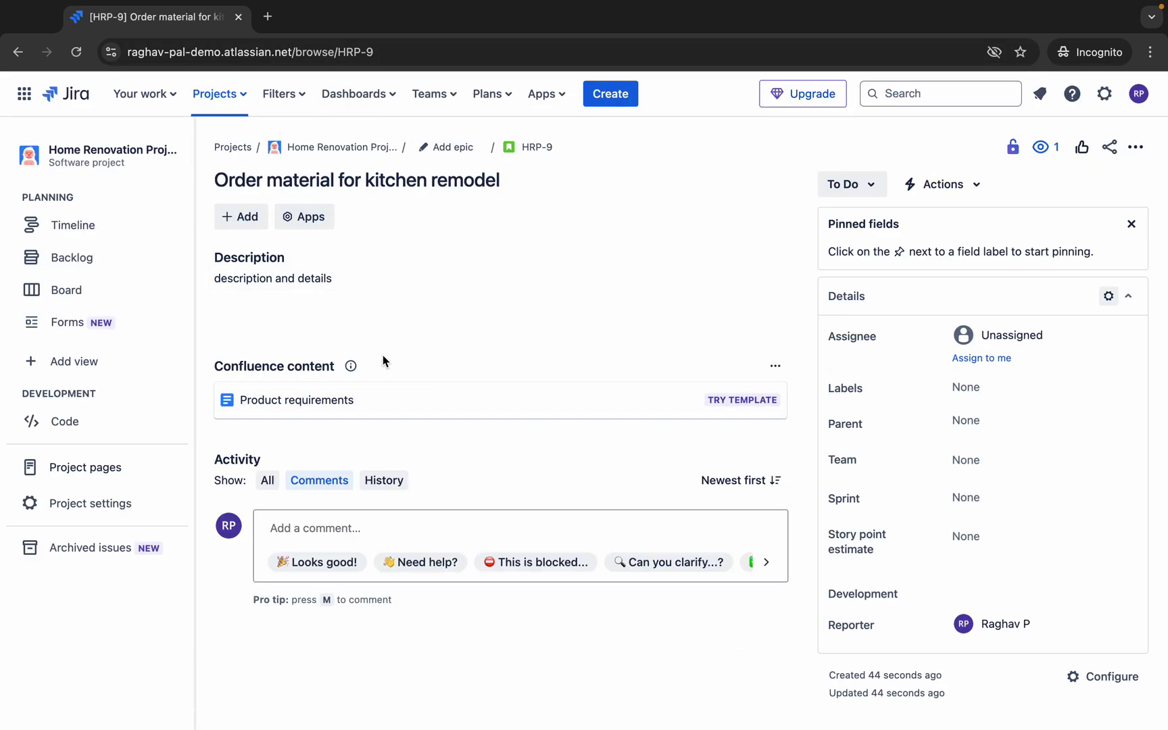
click(101, 224)
click(94, 265)
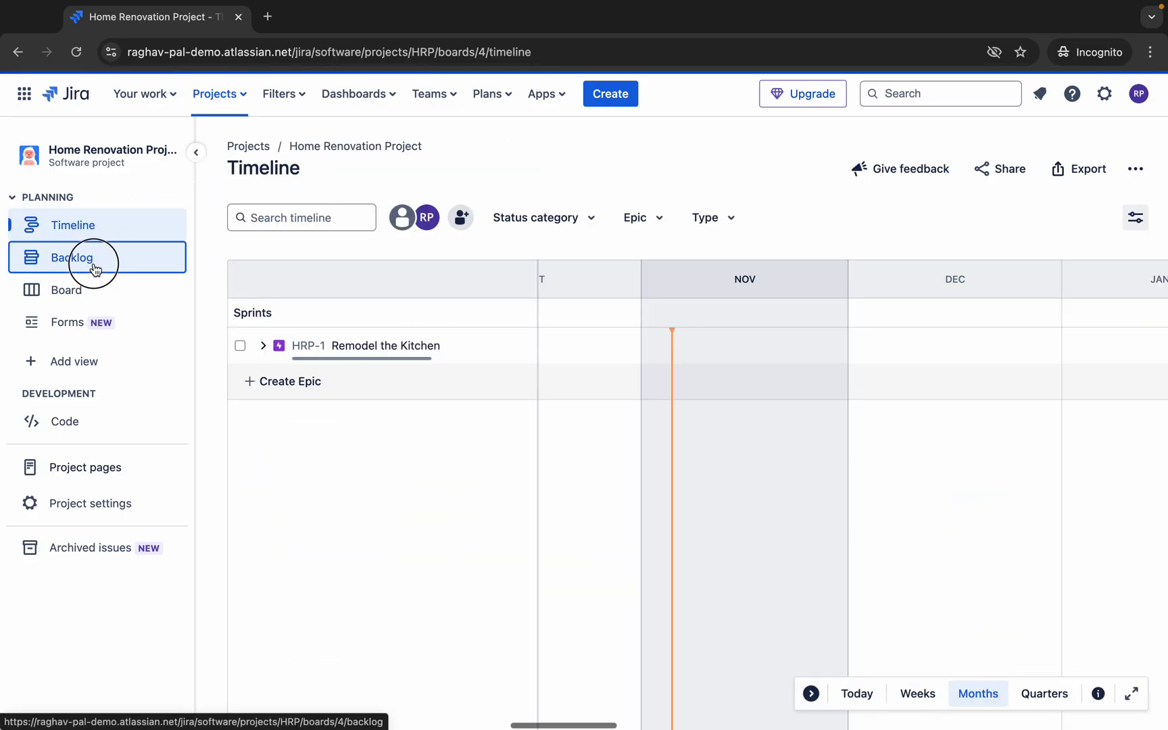
scroll(483, 444, down, 2)
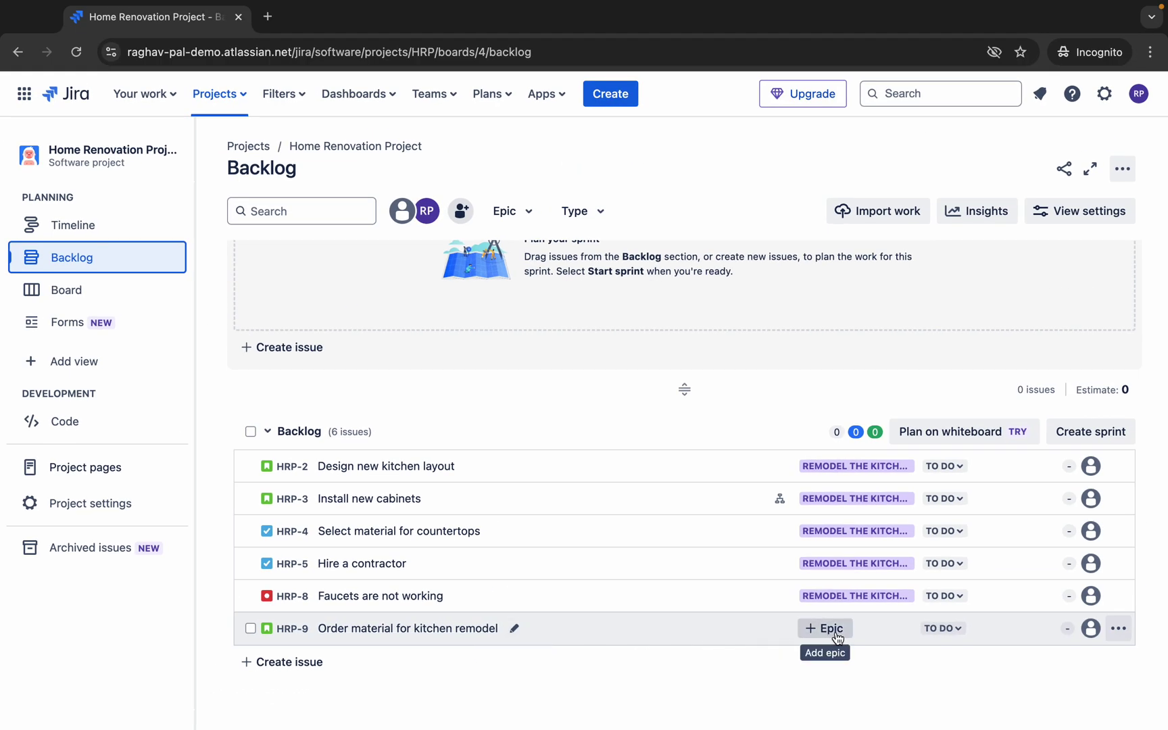
click(837, 636)
click(927, 690)
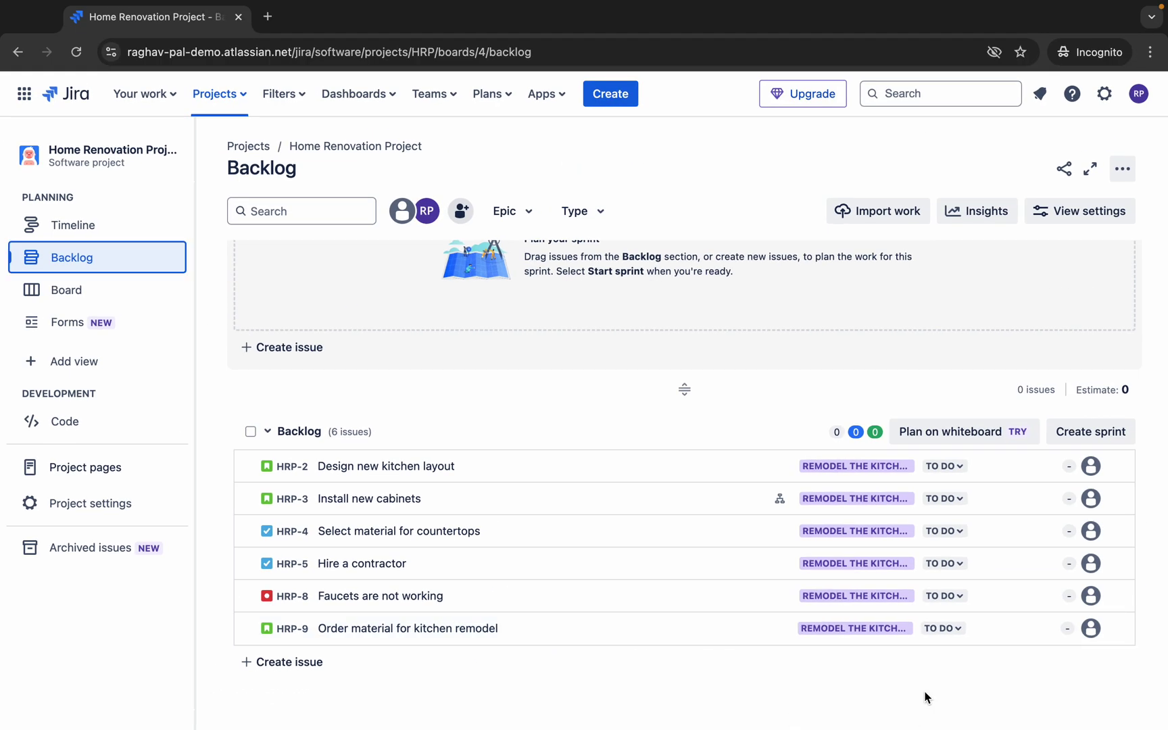
click(117, 233)
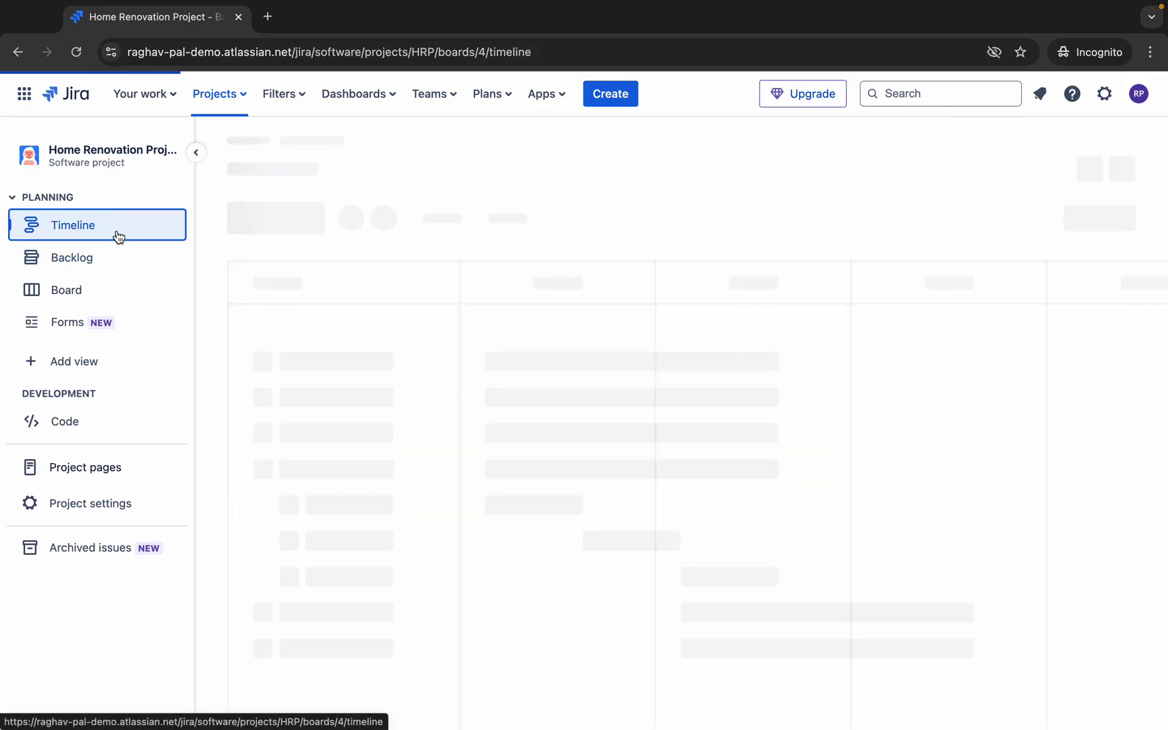
click(263, 346)
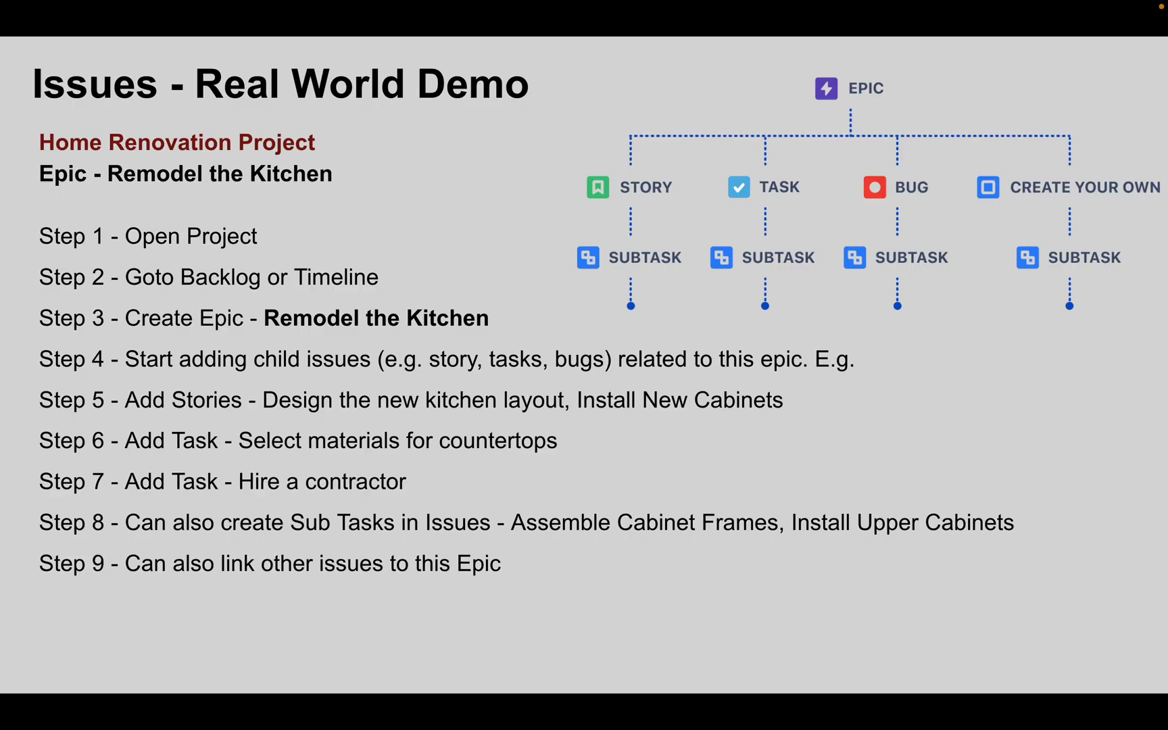
Show Step 10, 'Close Epic when all child issues are completed', then return to Jira.
key(Right)
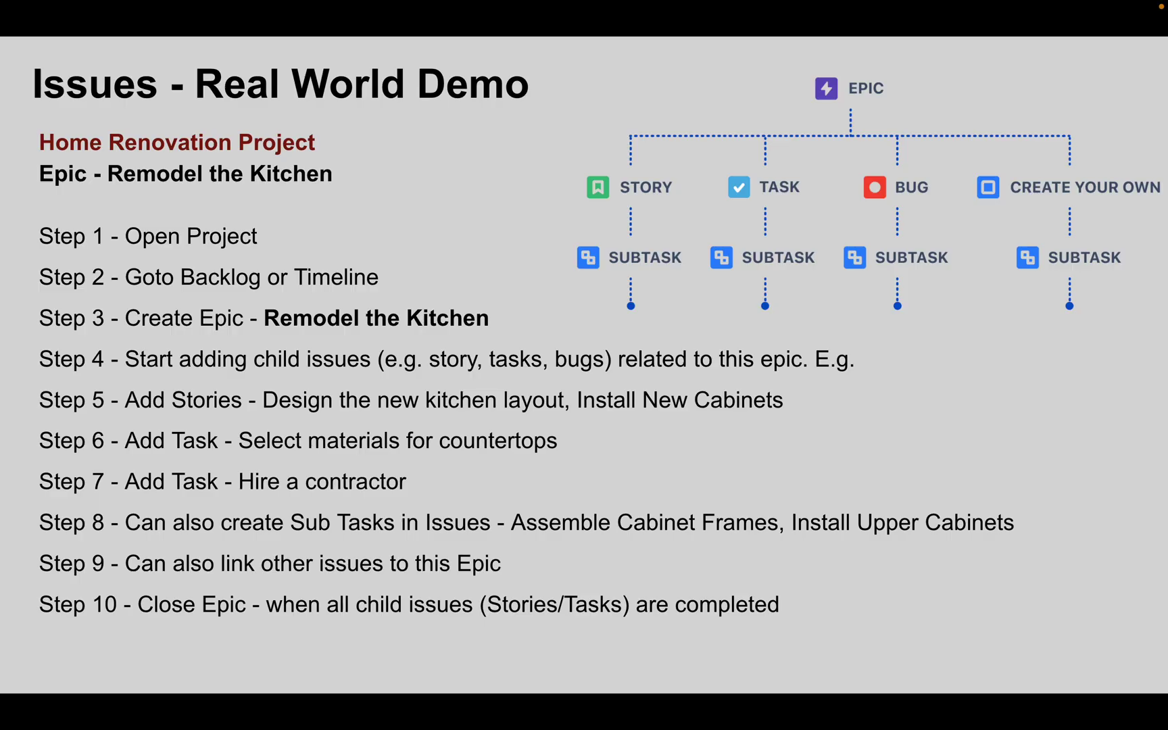
key(ctrl+Right)
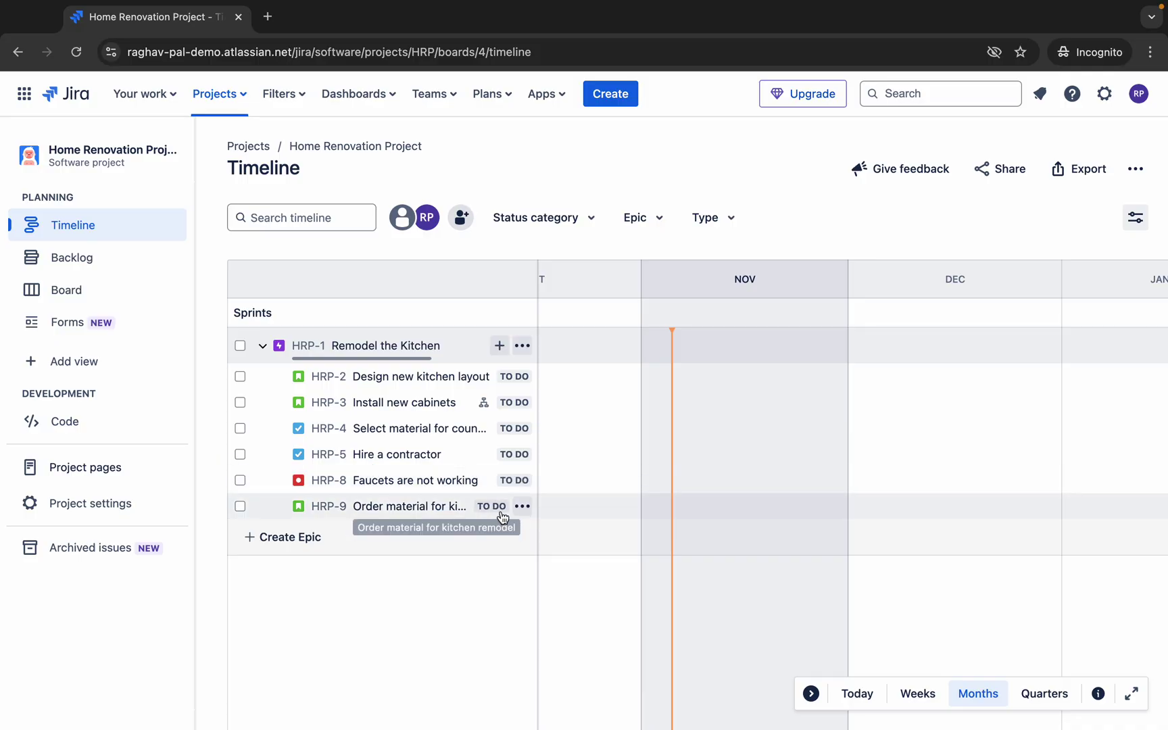
Select the HRP-9 'Order material for kitchen remodel' row on the Timeline and open its issue panel and status choices.
click(522, 507)
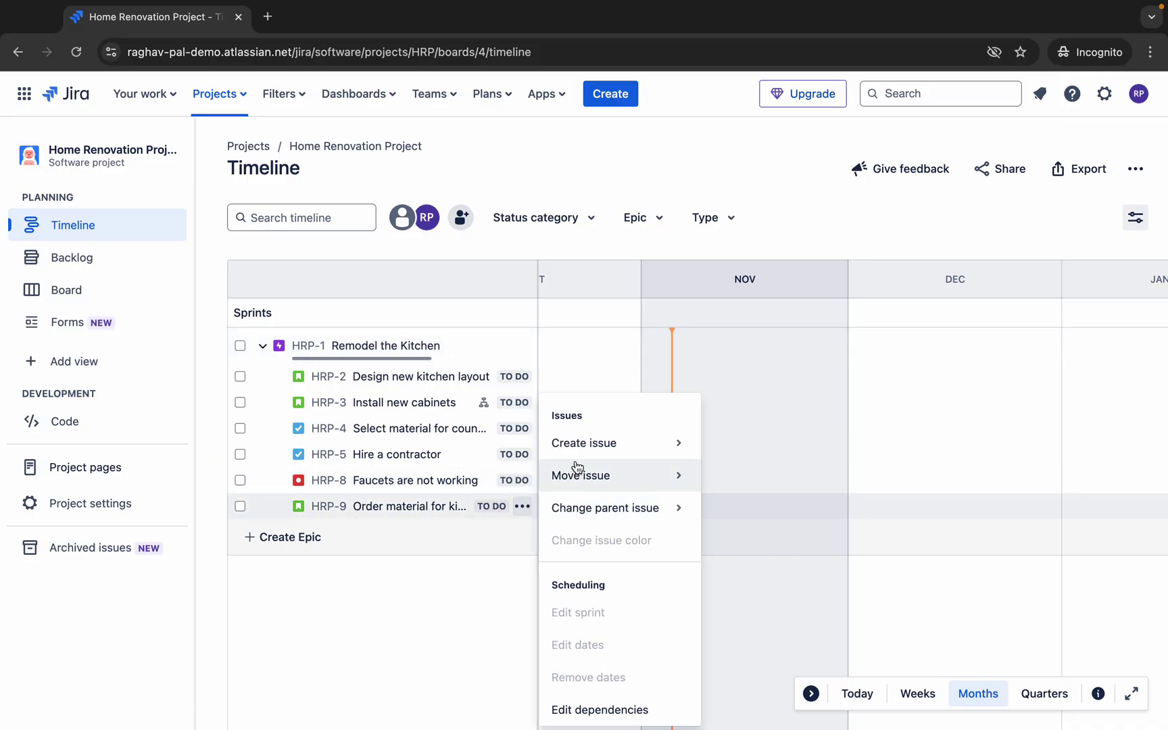
click(491, 513)
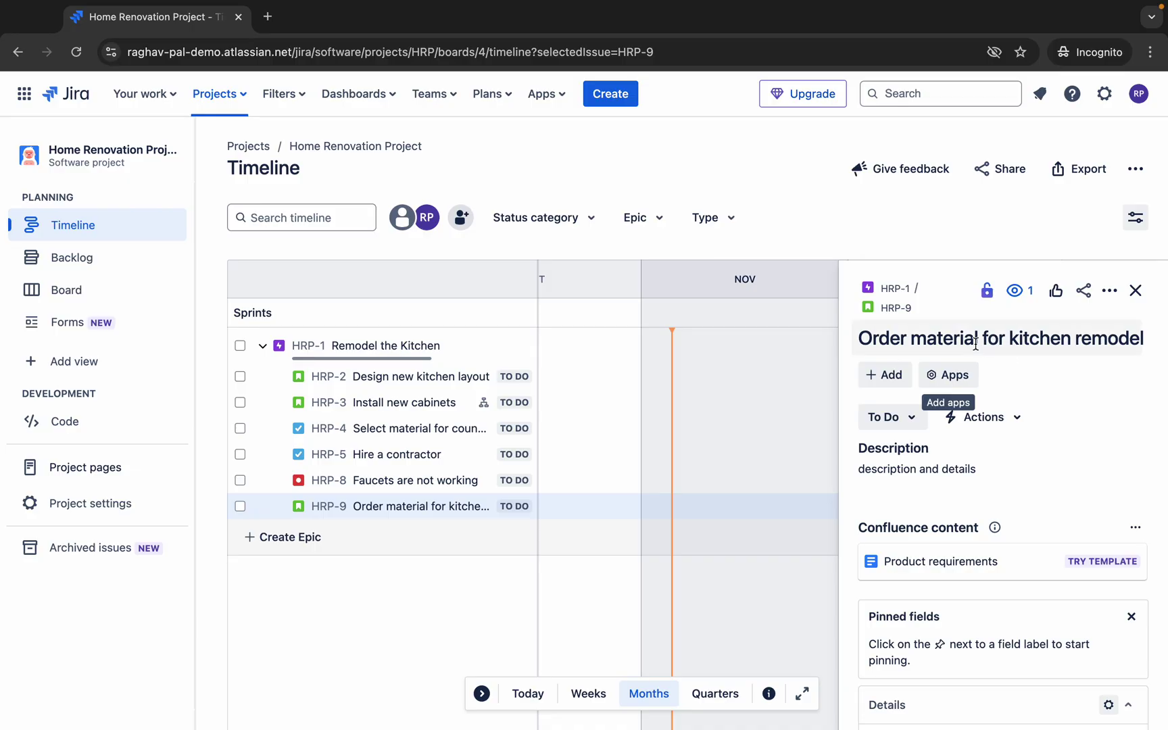
click(520, 507)
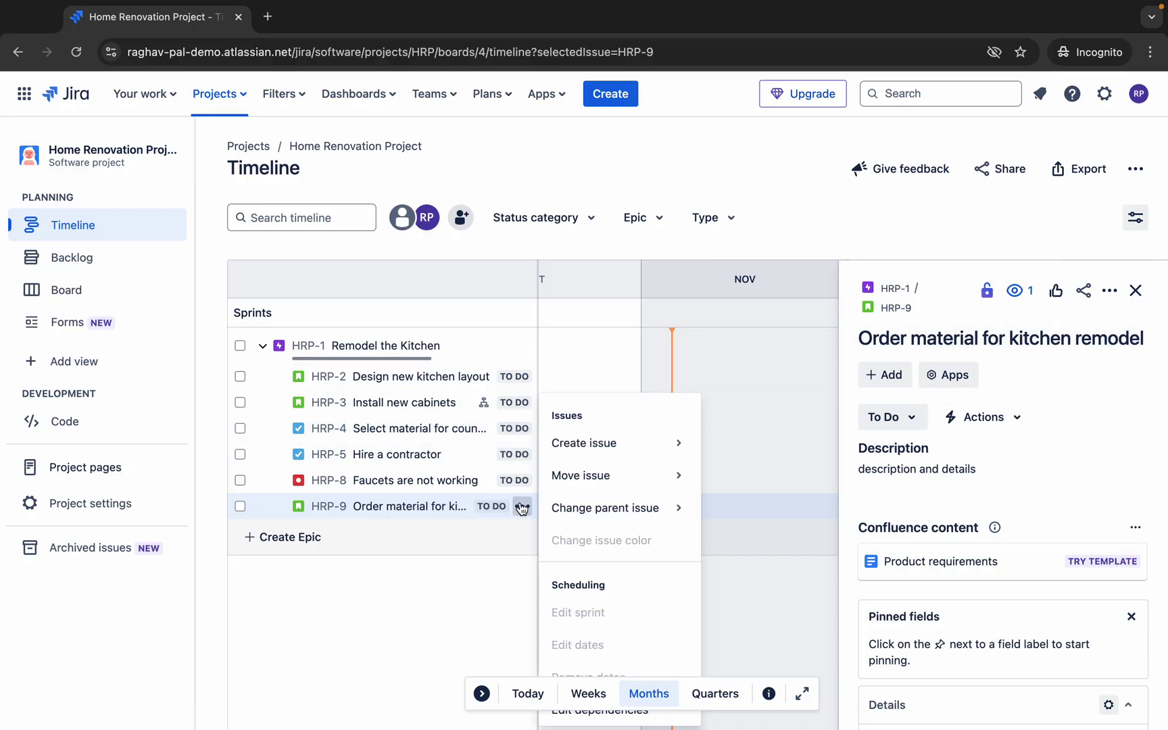
click(441, 600)
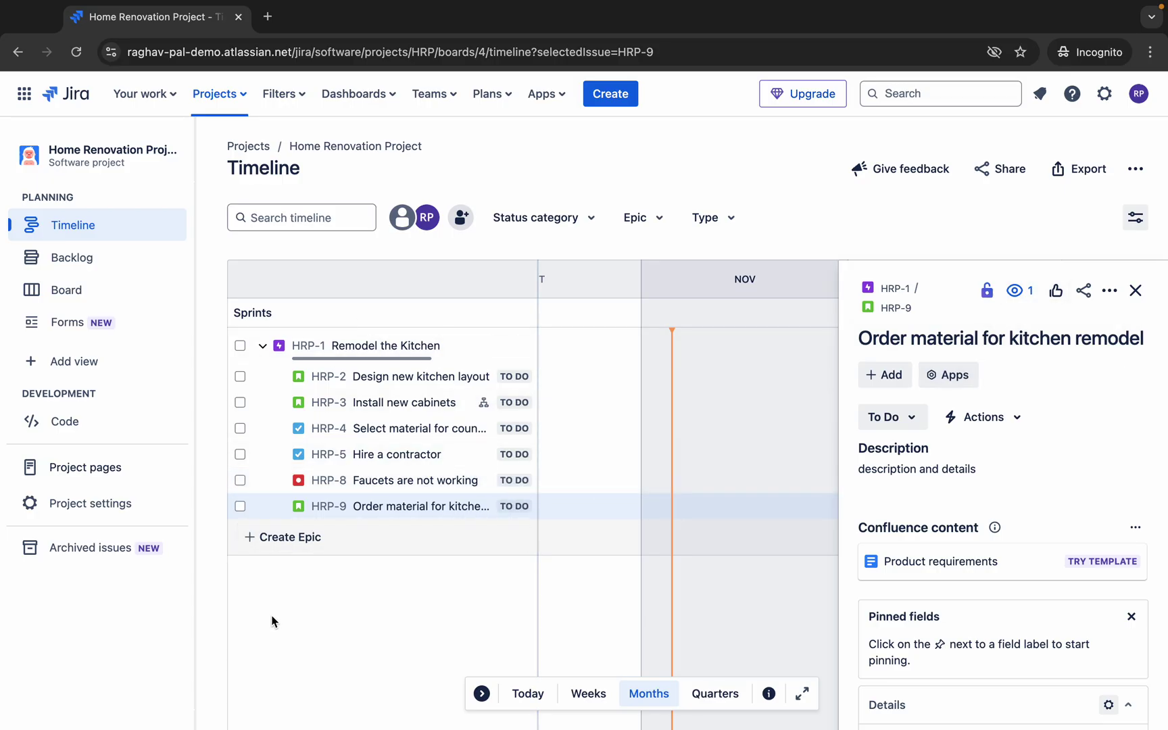
click(241, 507)
click(522, 508)
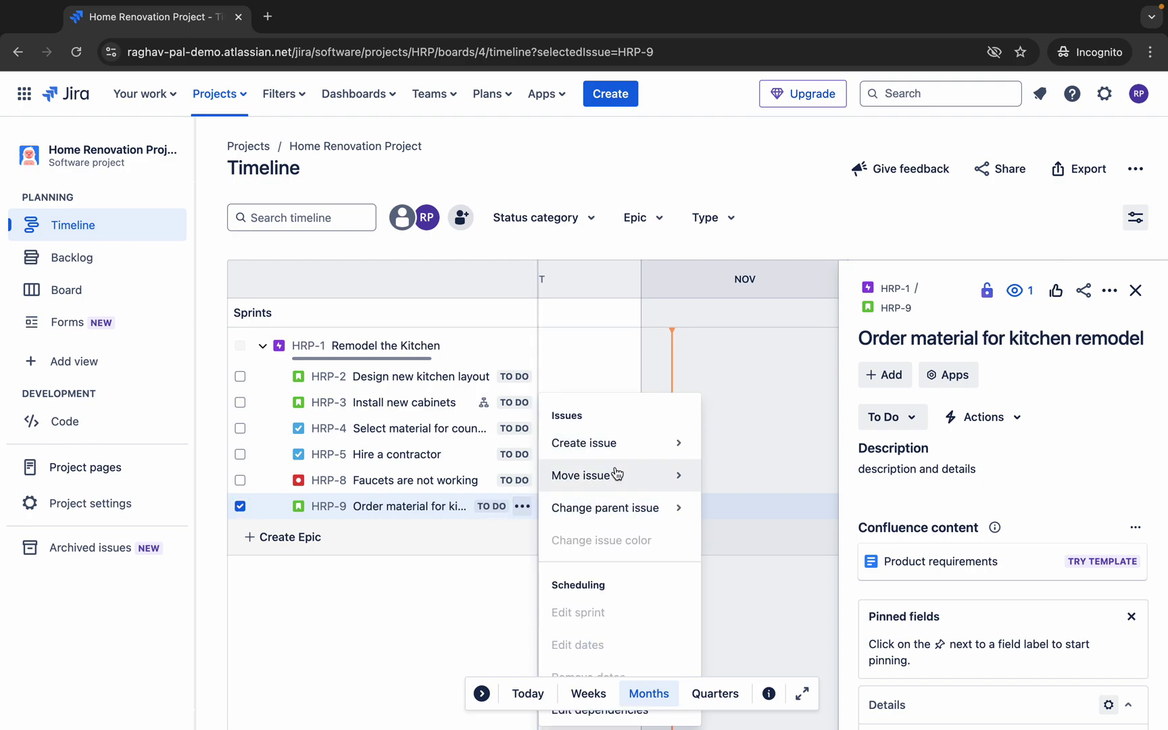
mouse_move(617, 473)
click(757, 475)
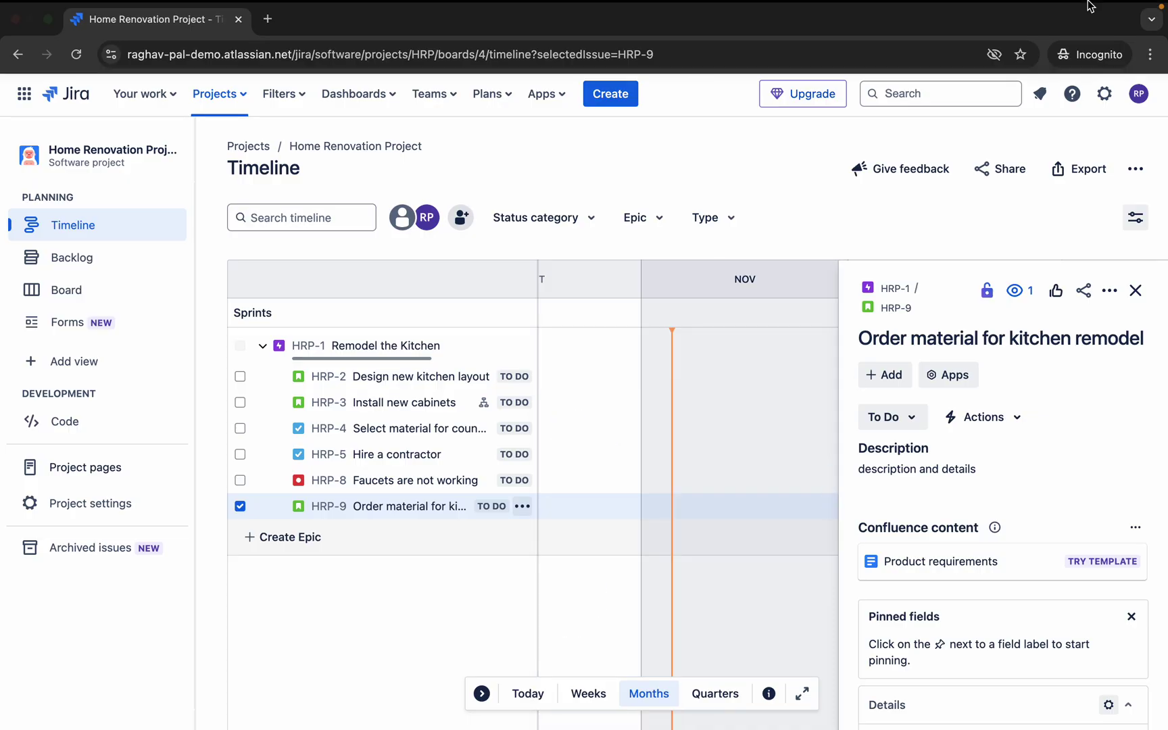
click(910, 423)
Mark HRP-9, HRP-8 Faucets are not working, HRP-5 Hire a contractor and HRP-4 countertops material as Done.
click(883, 477)
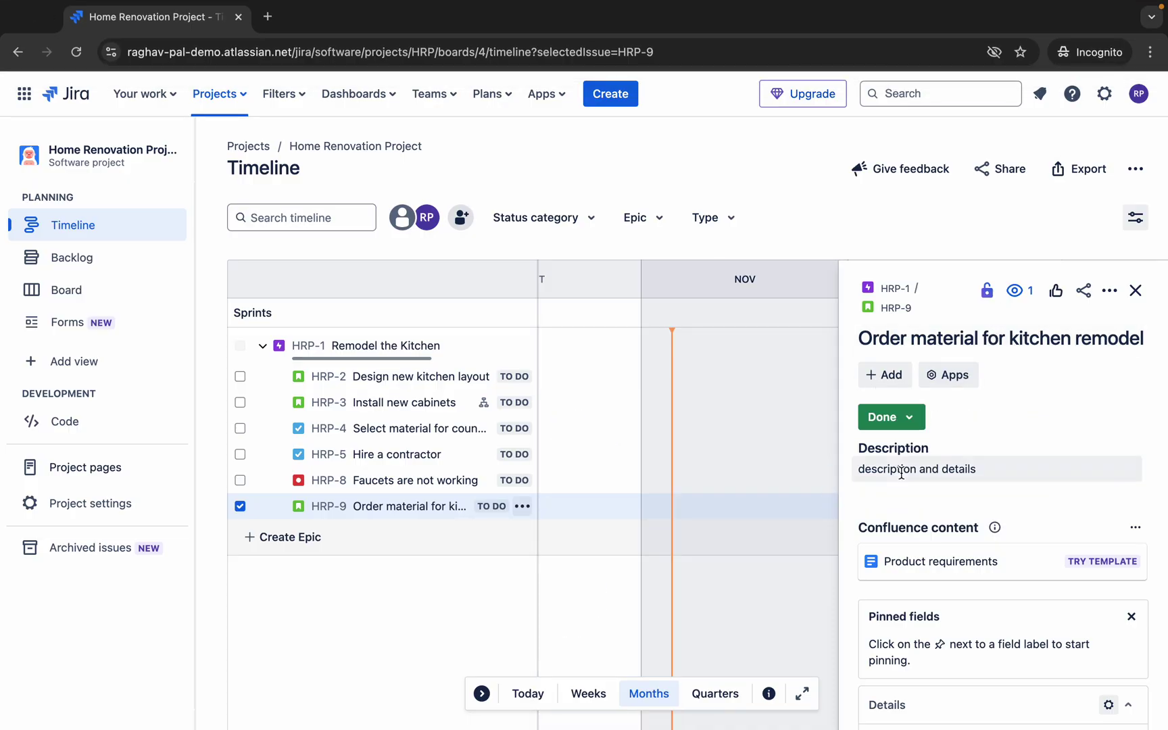
click(449, 484)
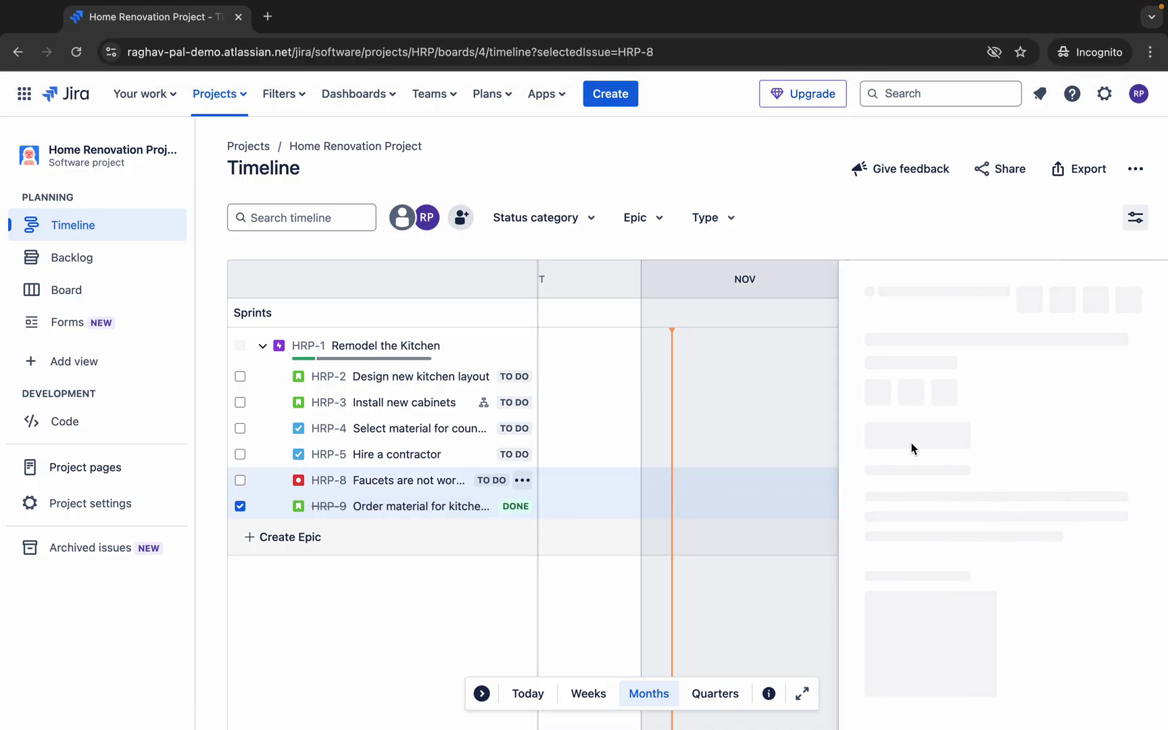
click(916, 422)
click(907, 475)
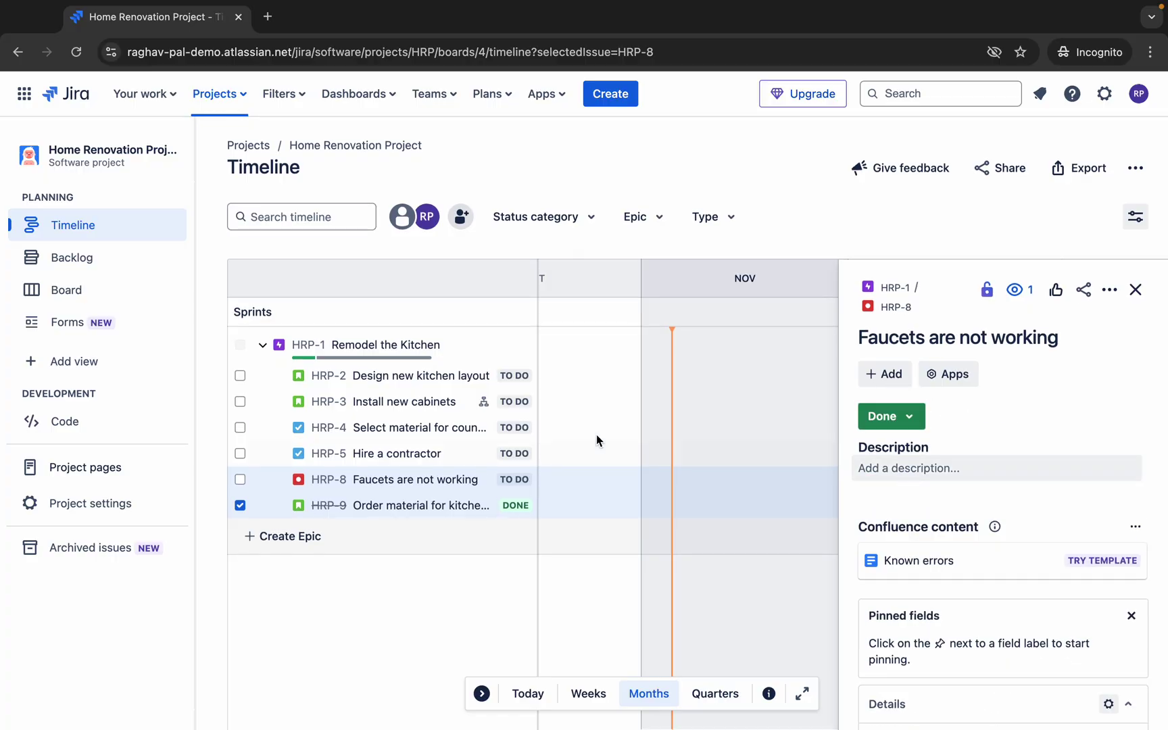
click(424, 460)
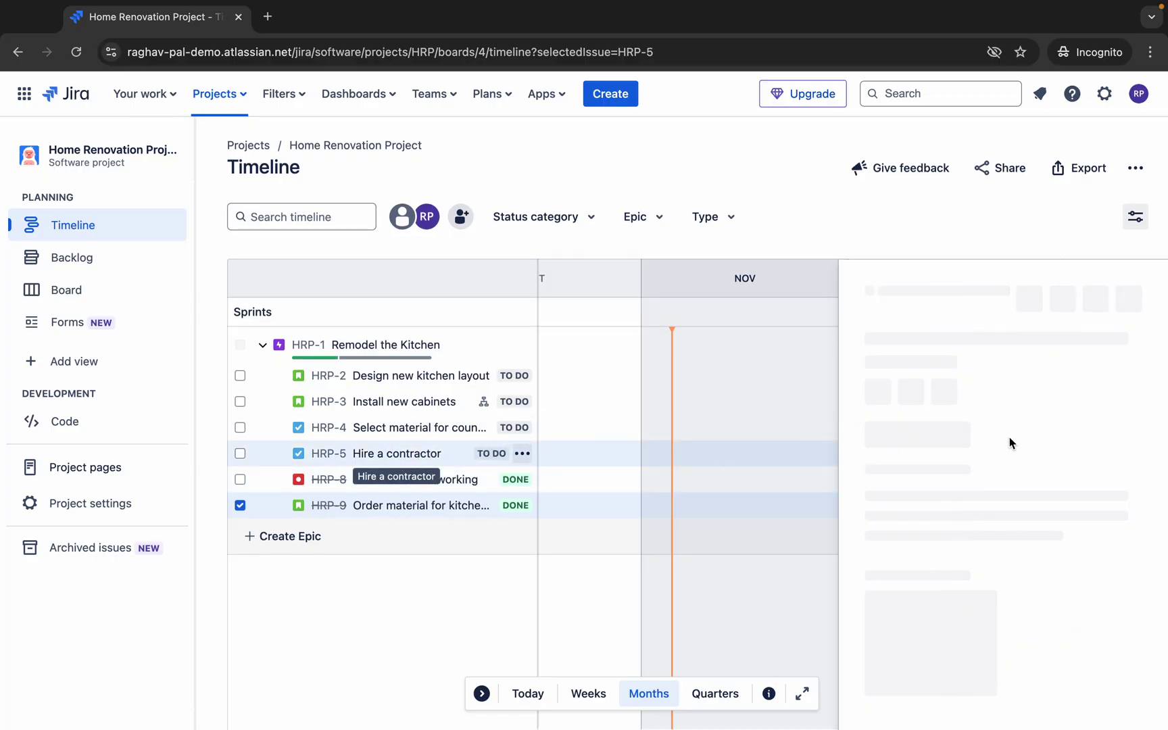
click(889, 417)
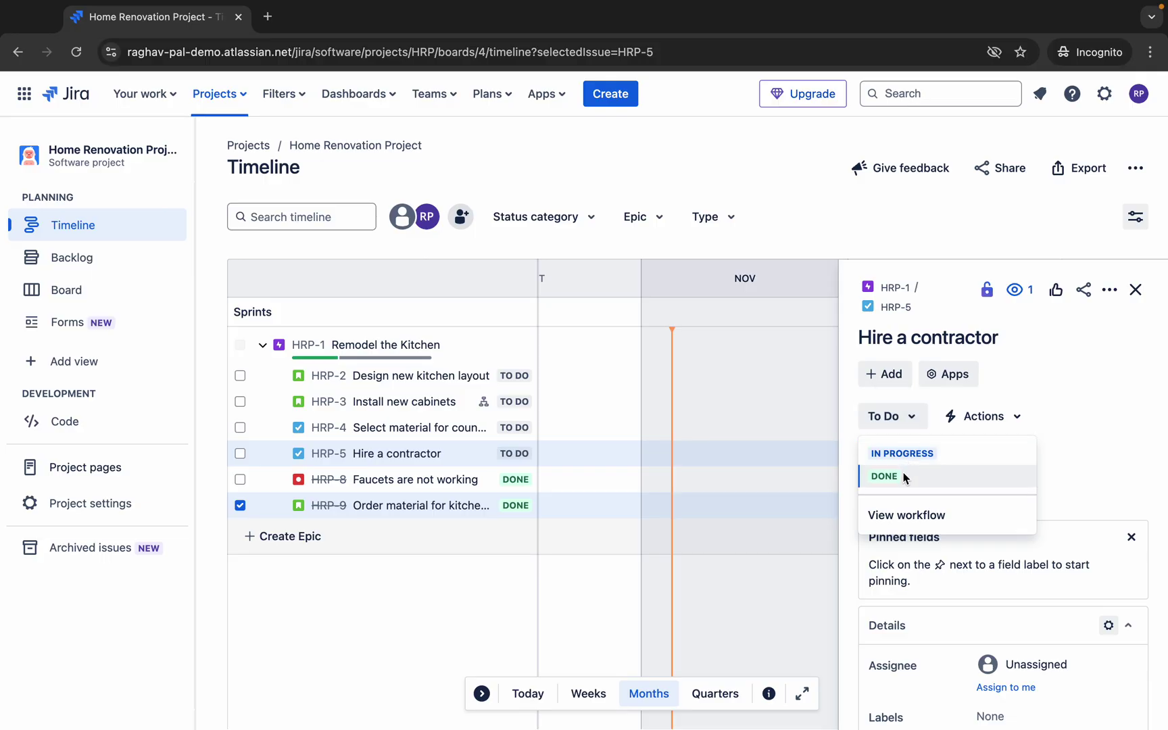
click(904, 477)
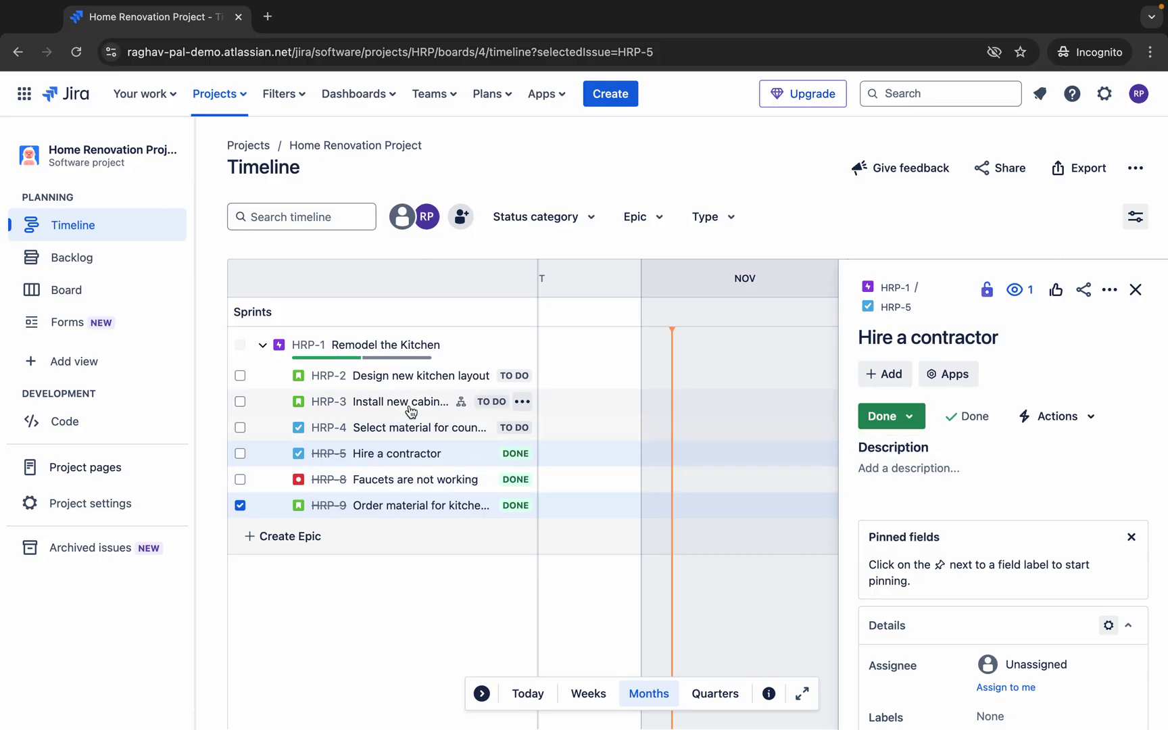
click(412, 430)
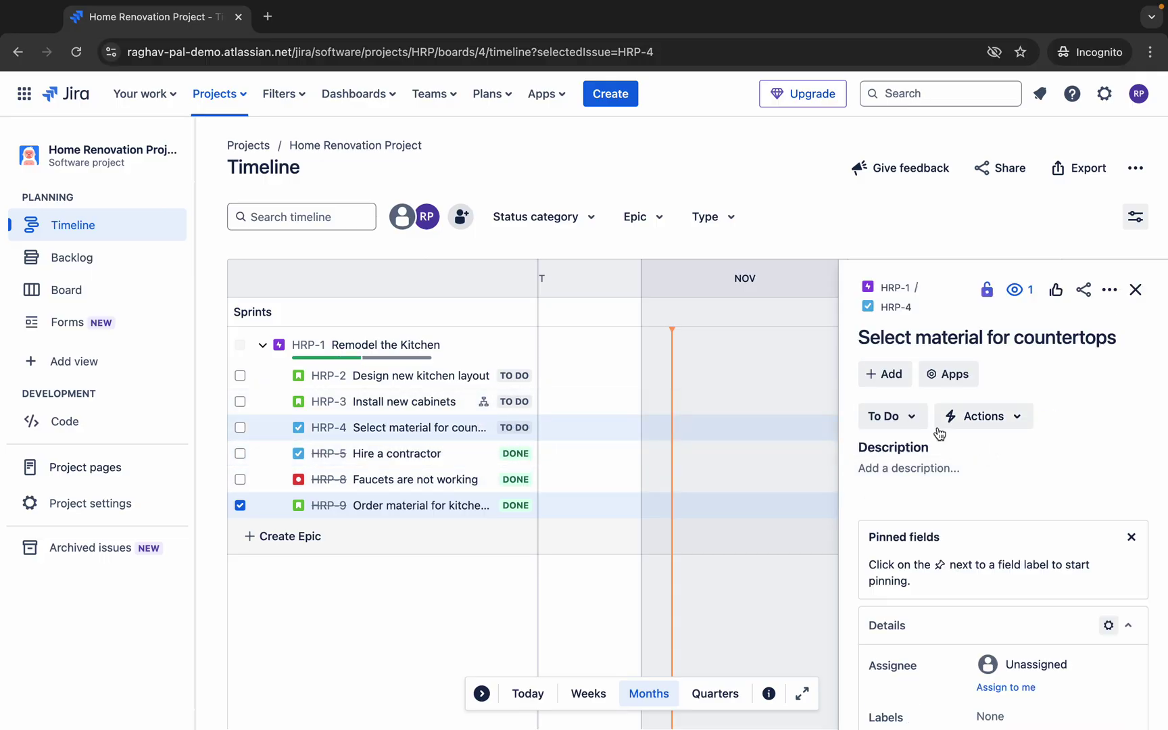
click(903, 416)
click(895, 473)
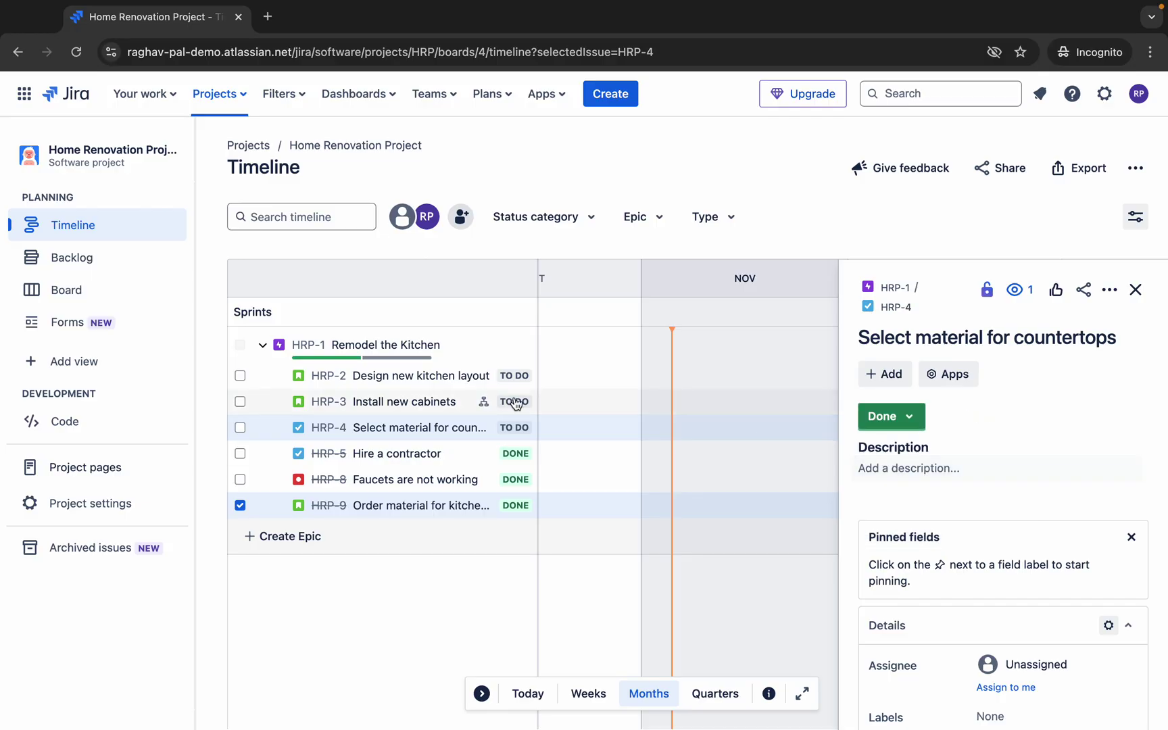
Set subtasks HRP-6 and HRP-7 and the Install new cabinets story HRP-3 to Done.
click(373, 409)
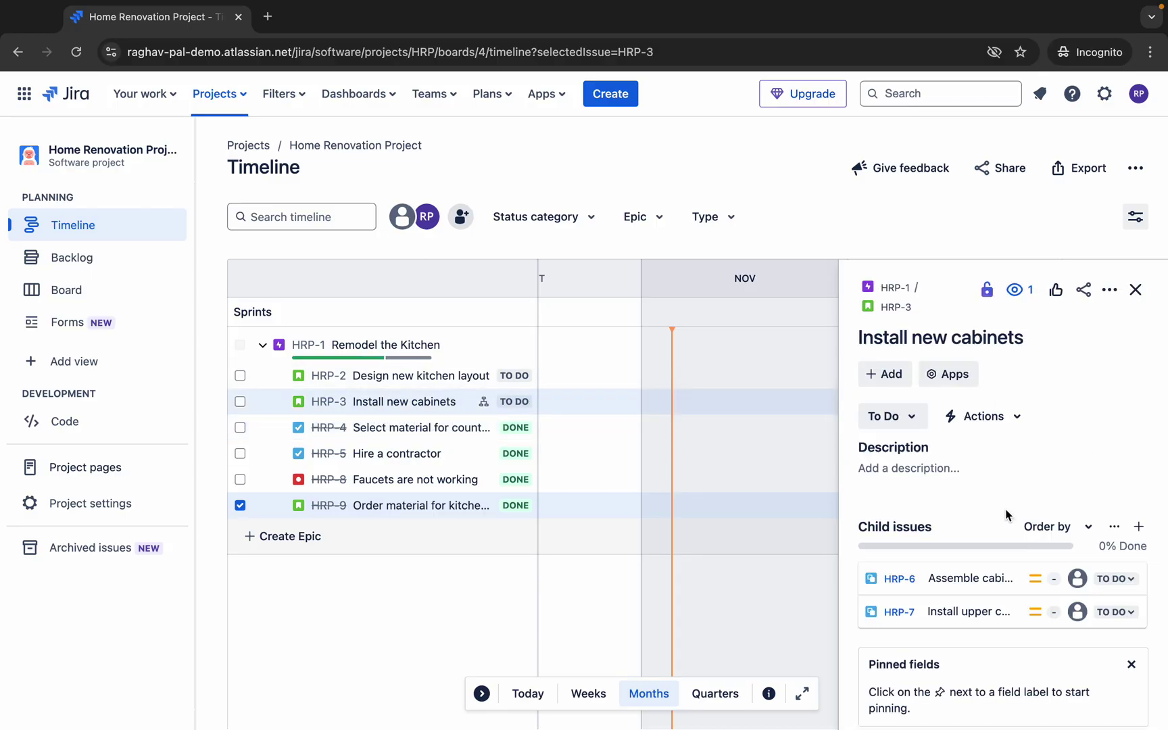
scroll(1082, 473, down, 2)
click(1116, 527)
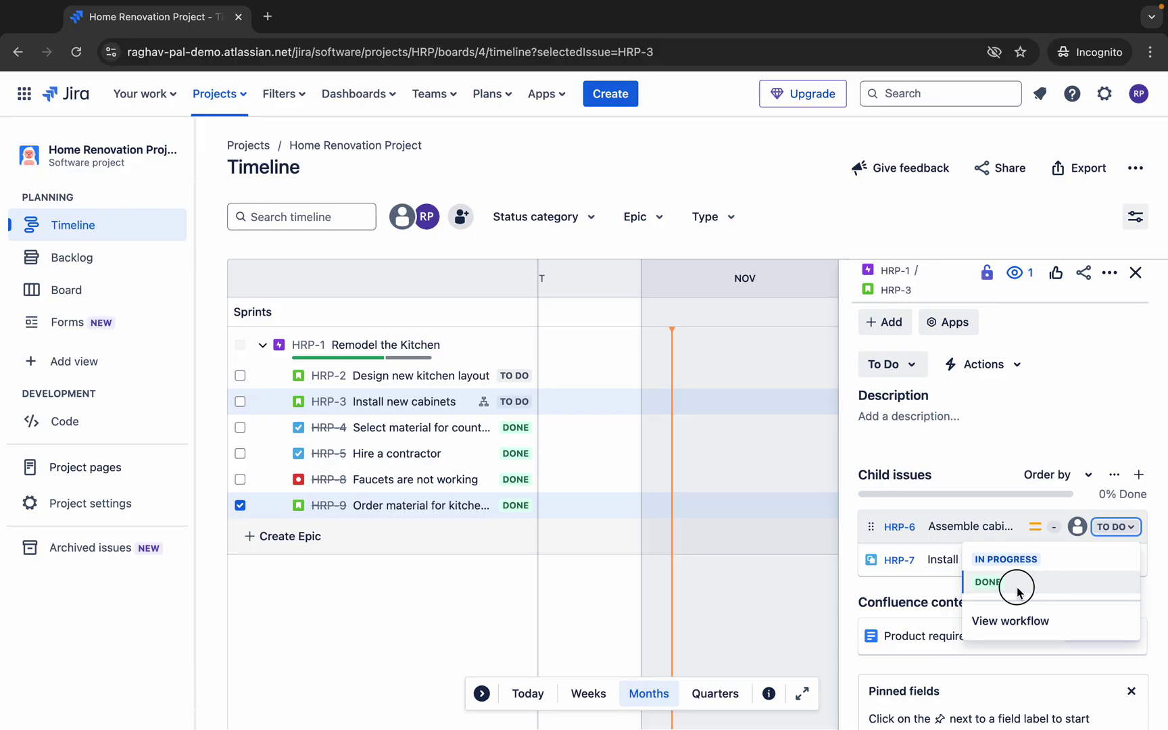
click(1014, 581)
click(1116, 559)
click(1047, 618)
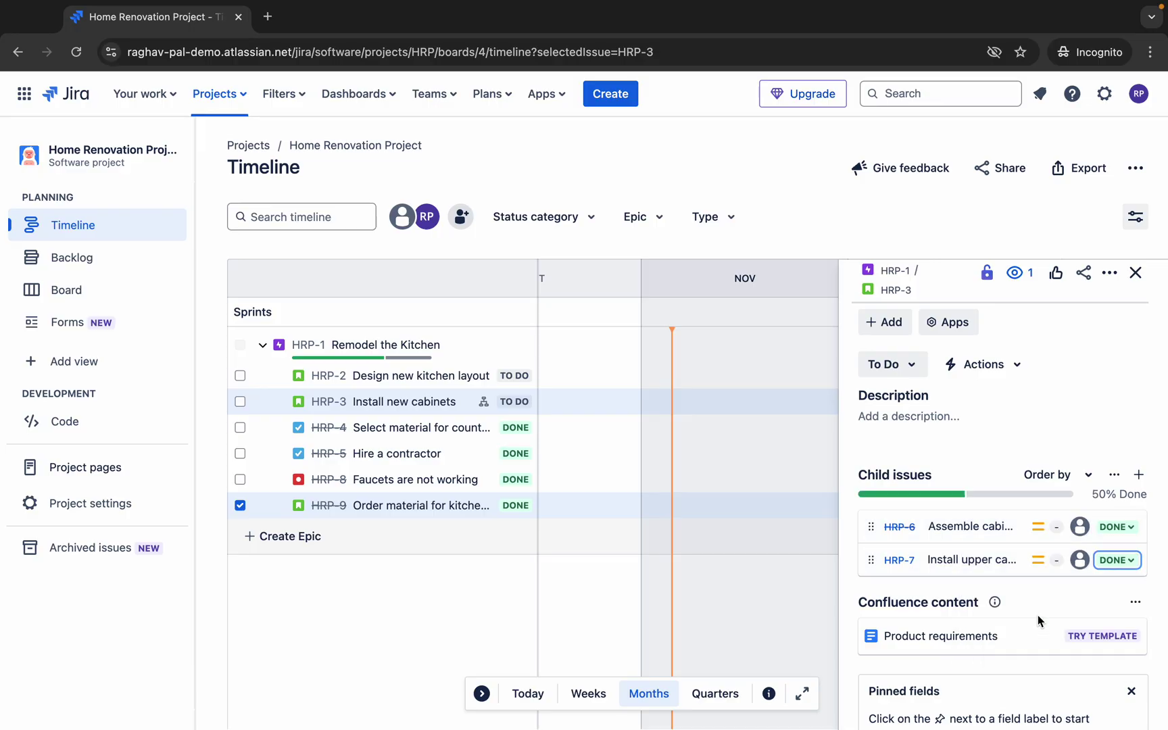
scroll(899, 419, up, 2)
click(889, 416)
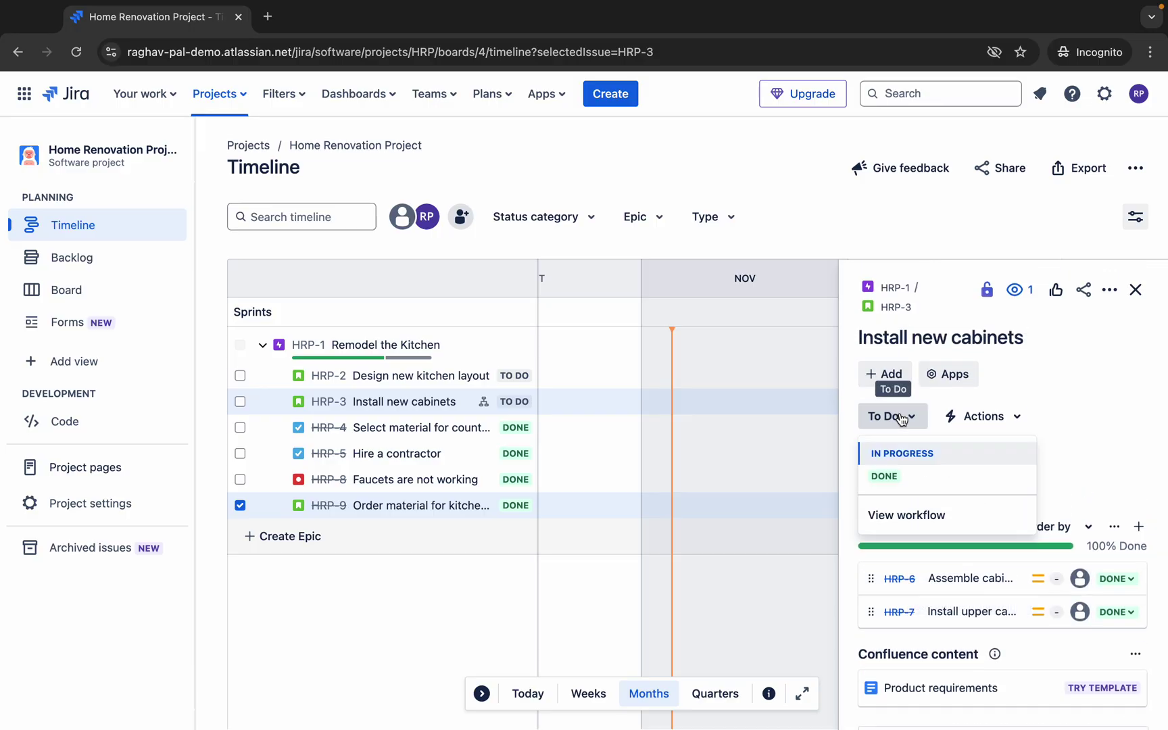
click(904, 467)
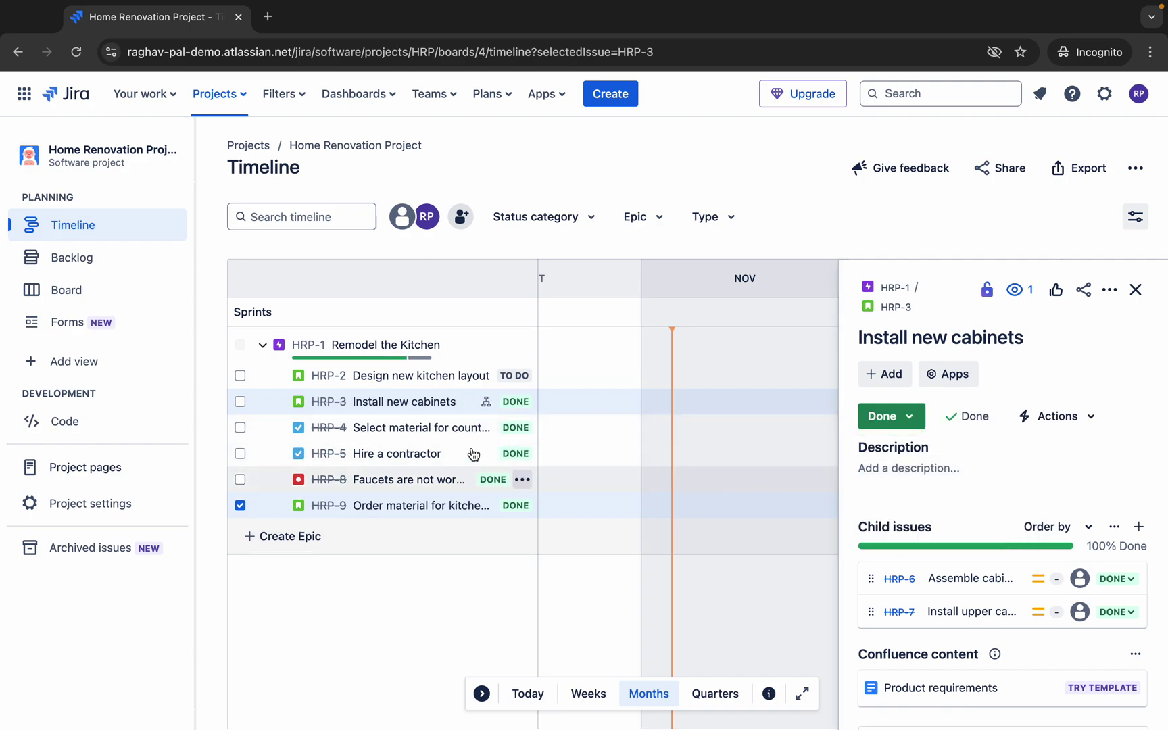
Mark HRP-2 Design new kitchen layout as Done and open the Remodel the Kitchen epic's details.
click(439, 382)
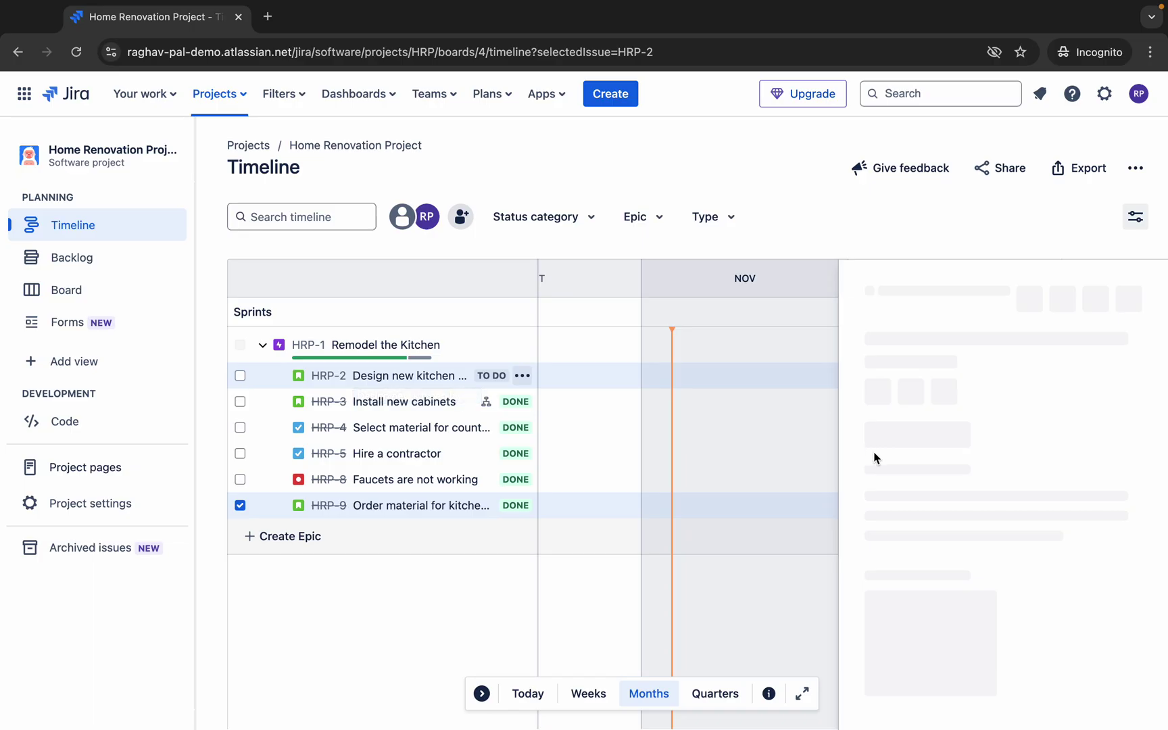
click(908, 418)
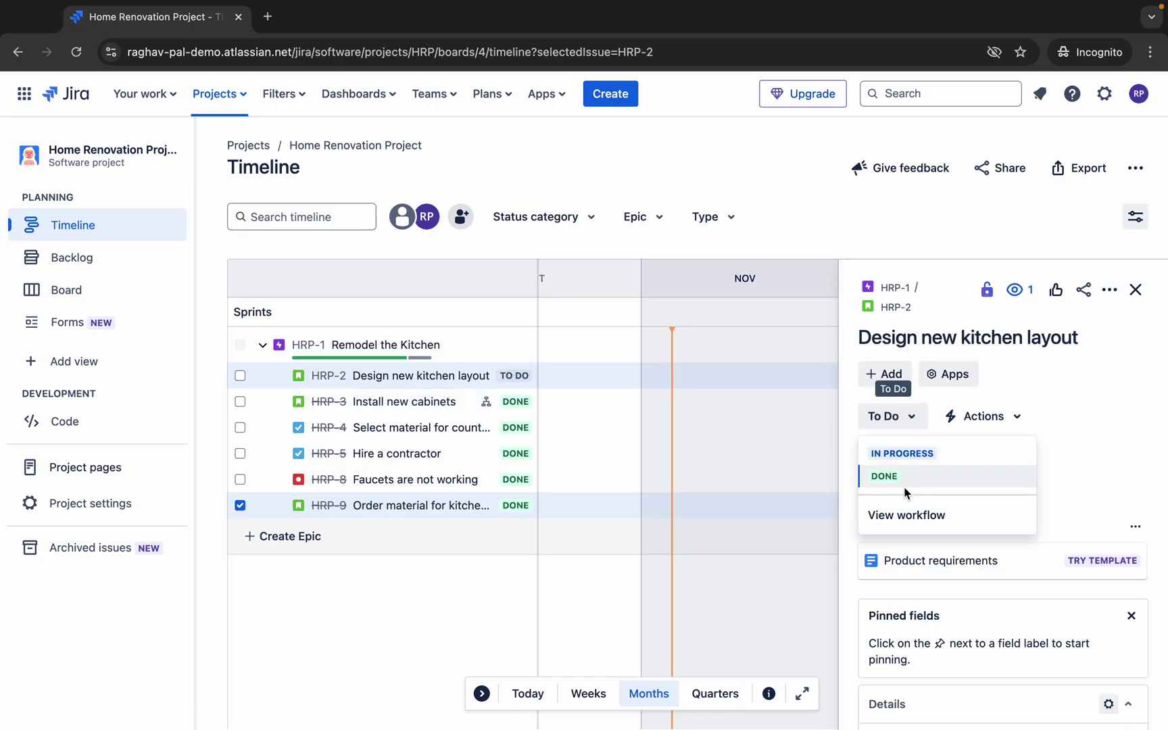
click(886, 476)
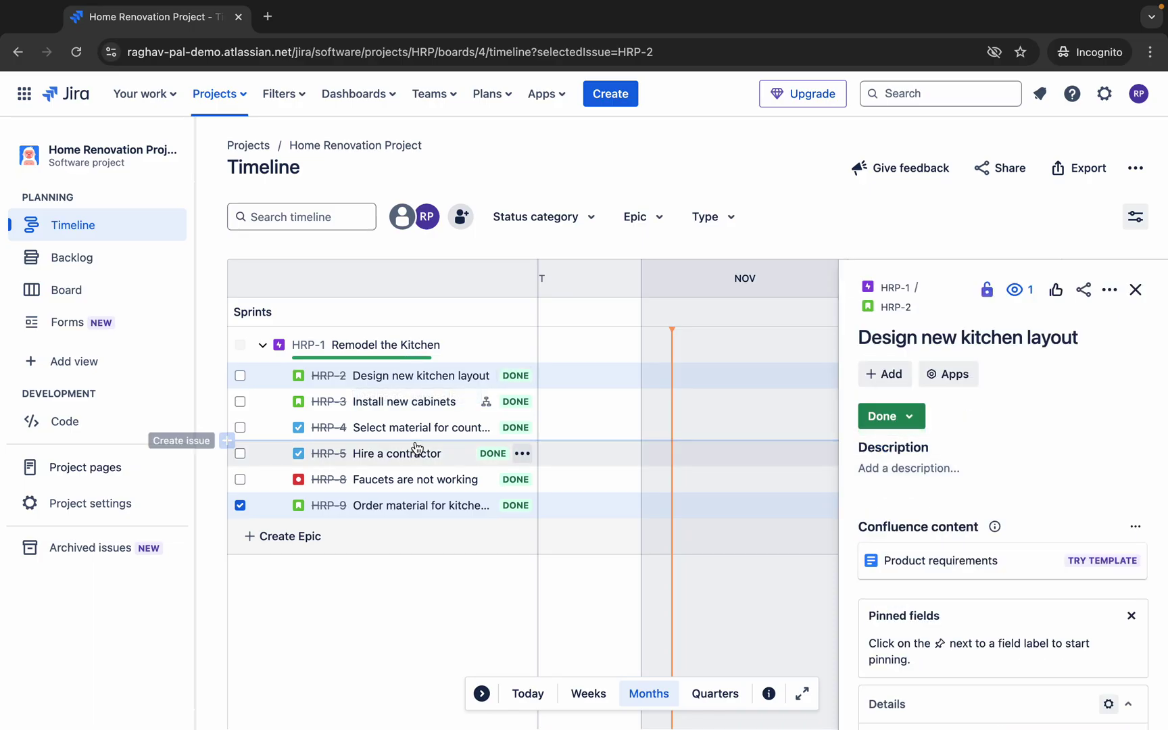
click(401, 346)
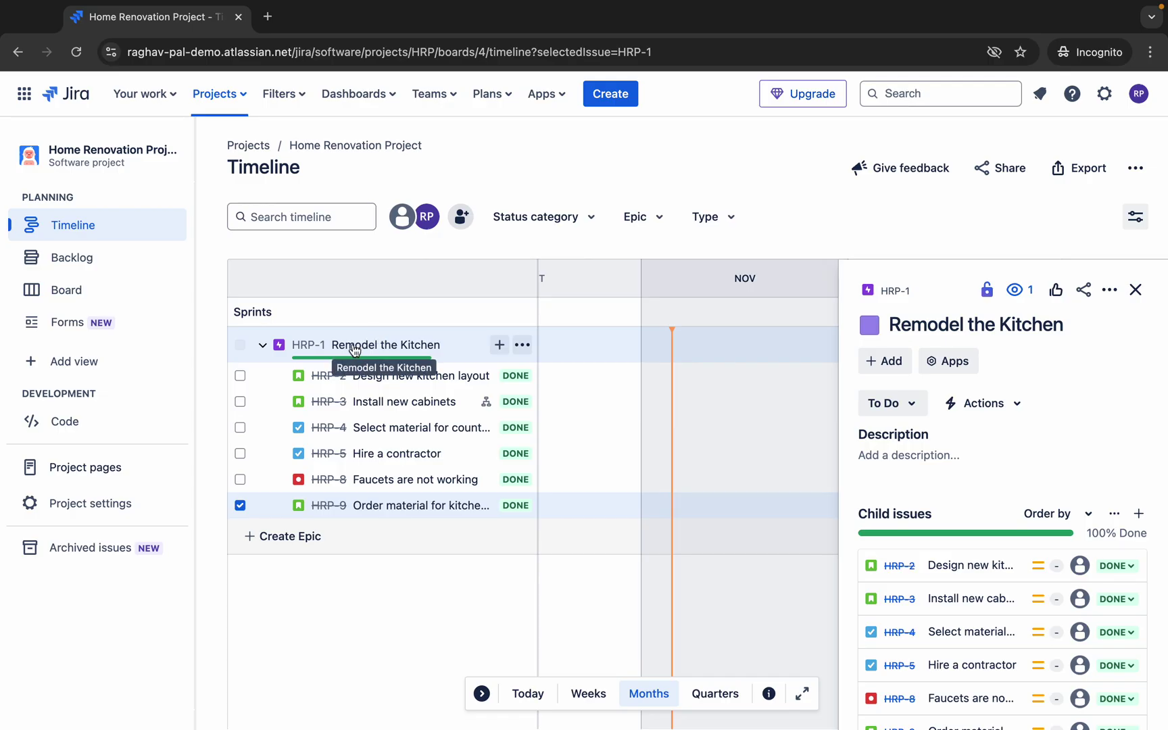
Go from Backlog back to the Timeline and expand epic HRP-1 to list its child issues.
click(107, 262)
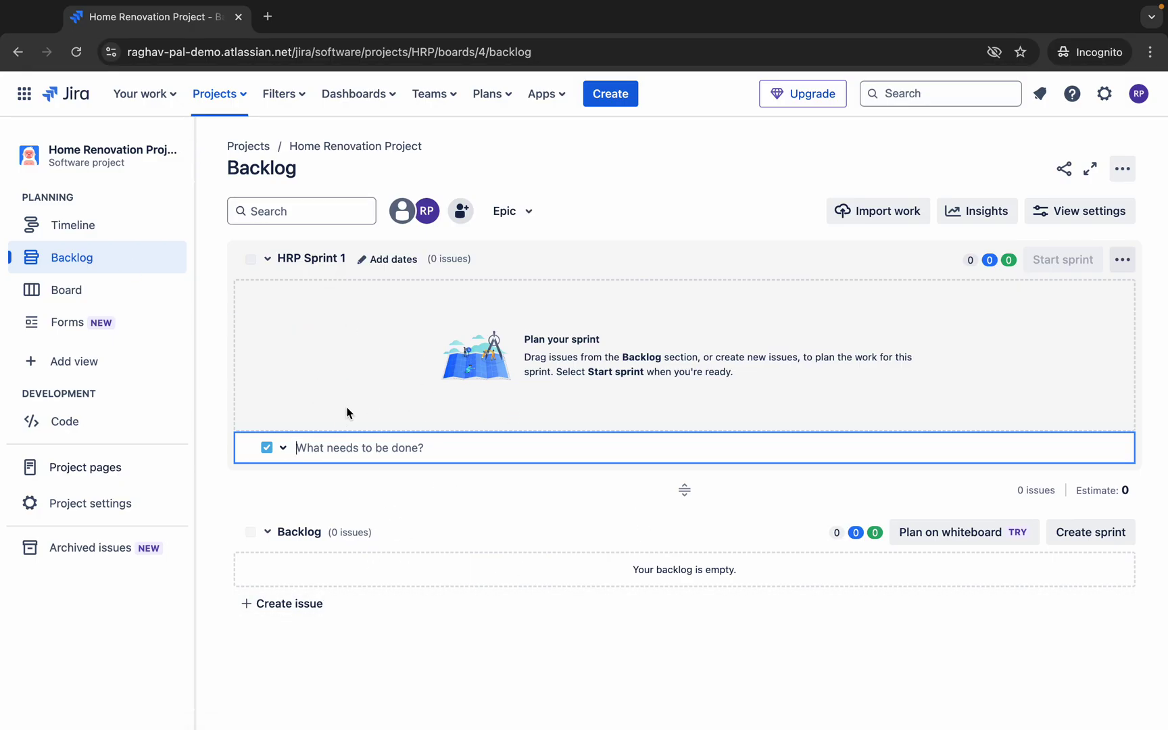
click(85, 226)
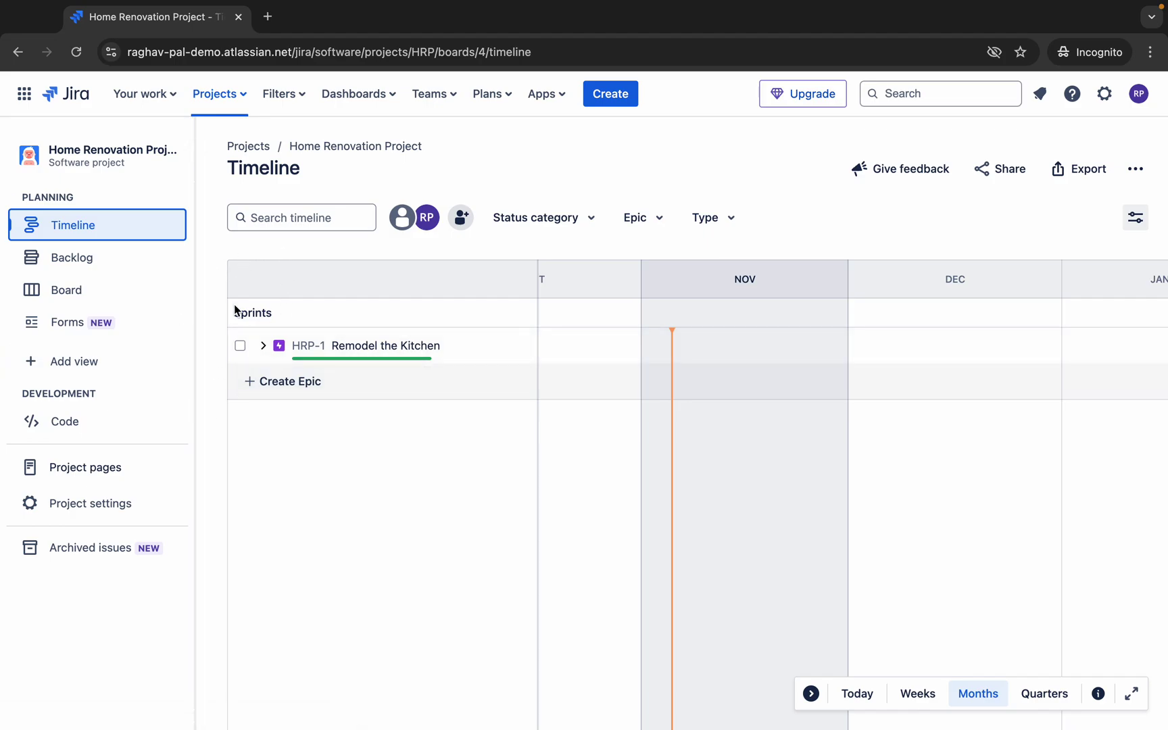
click(263, 347)
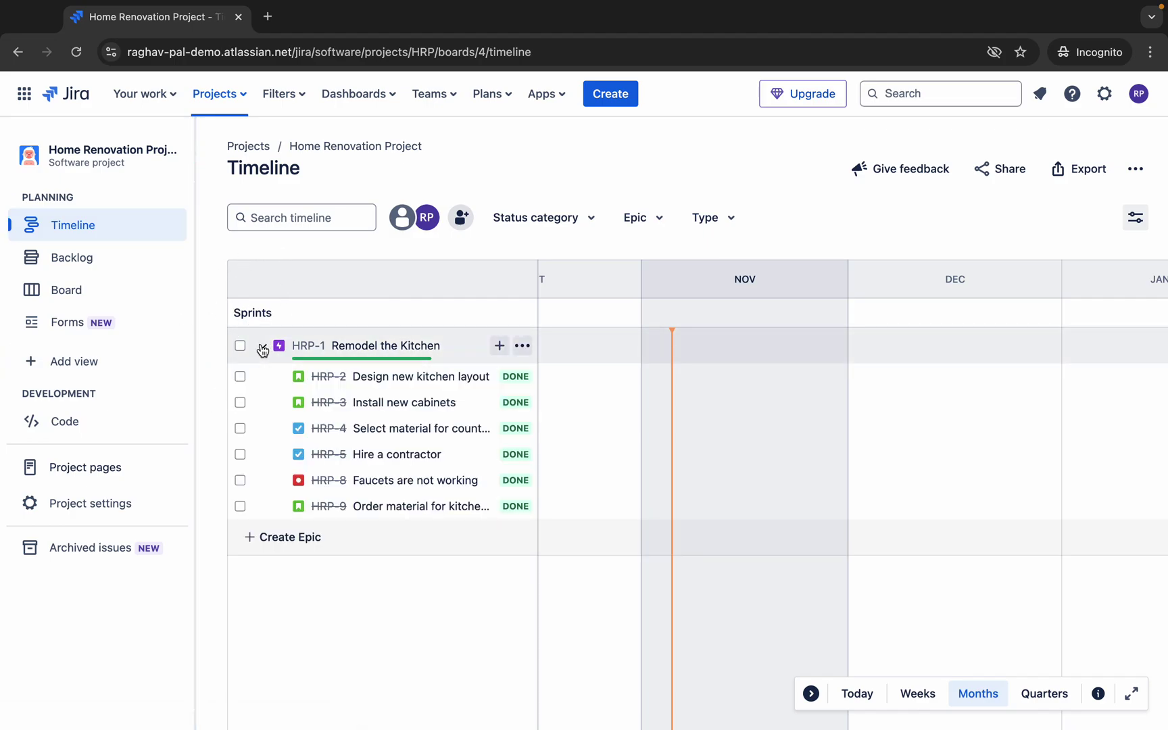
Change epic HRP-1 Remodel the Kitchen from To Do to Done, then go to Project settings.
click(424, 352)
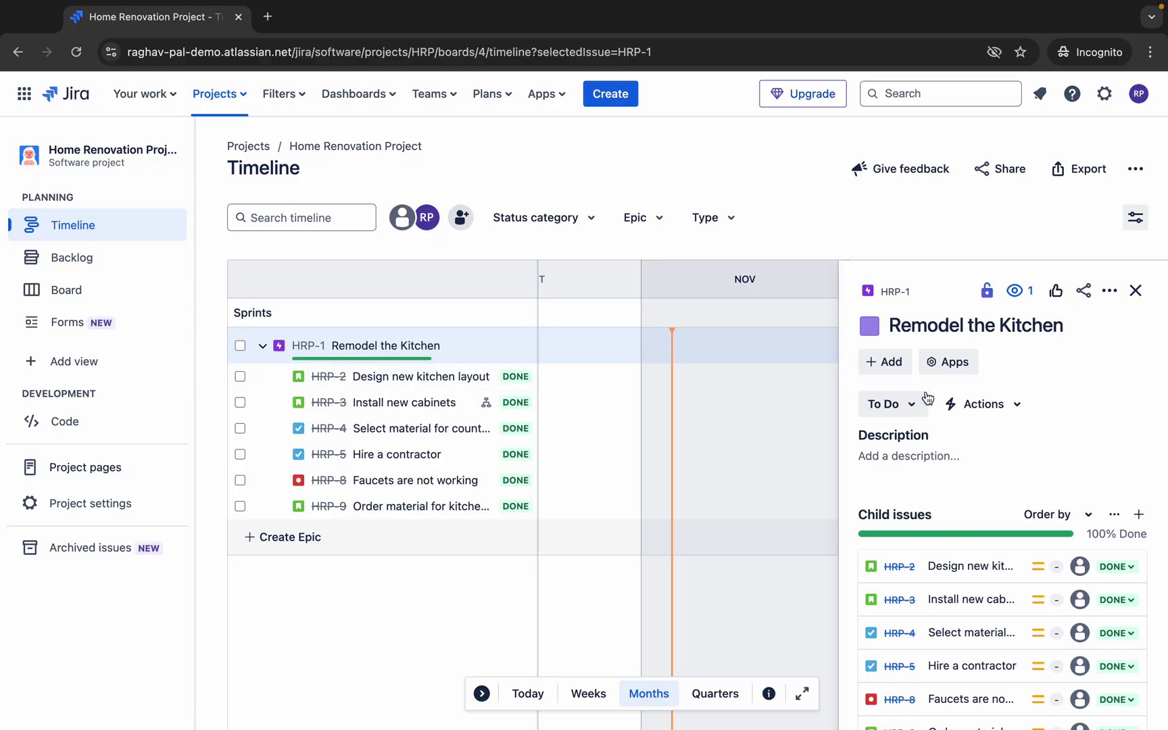
click(909, 403)
click(885, 464)
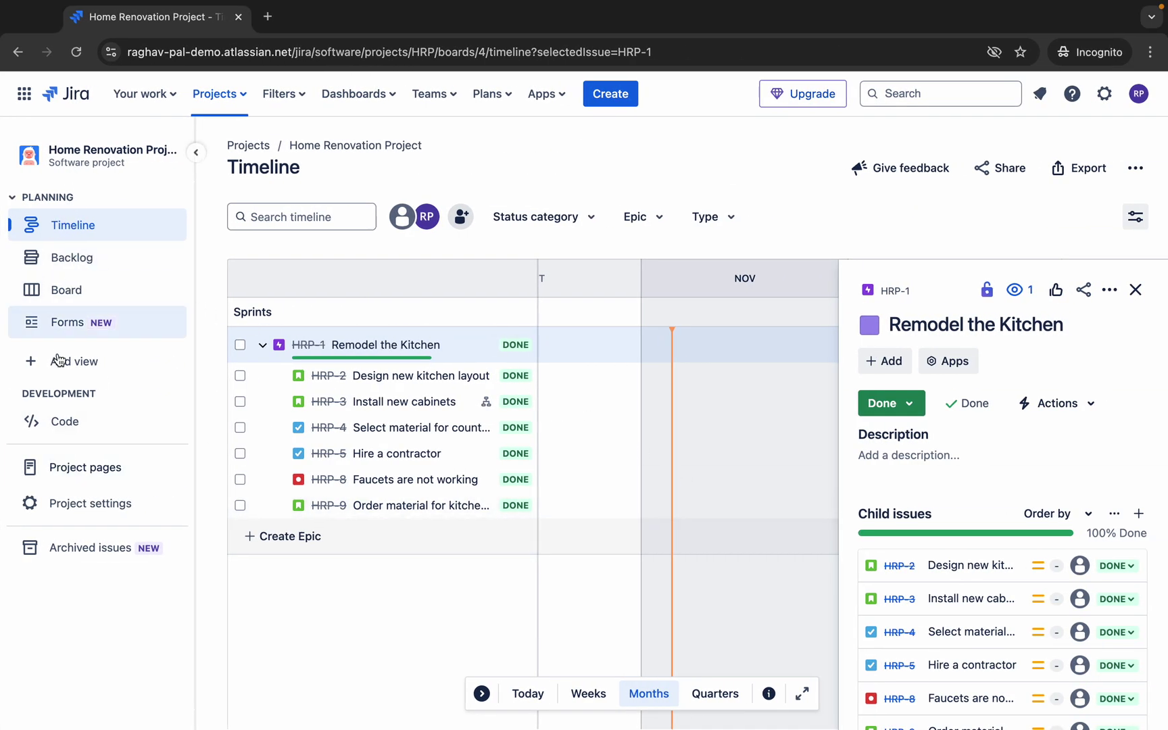
drag(27, 198, 154, 568)
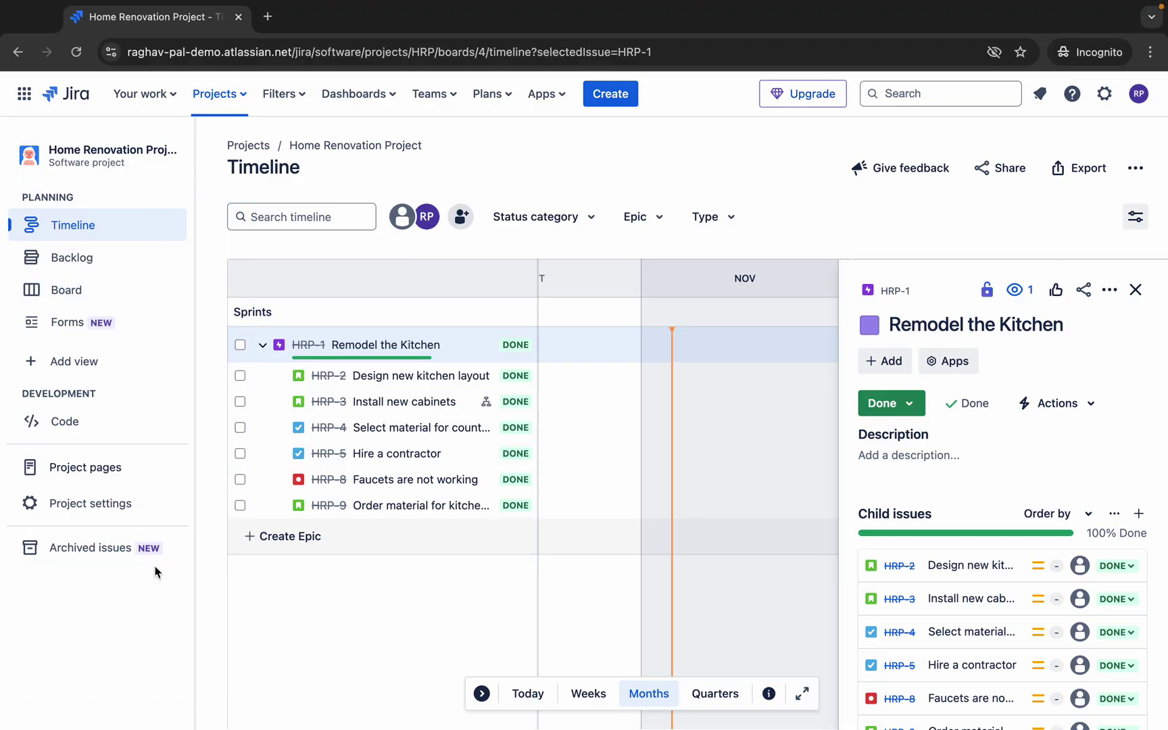
click(101, 507)
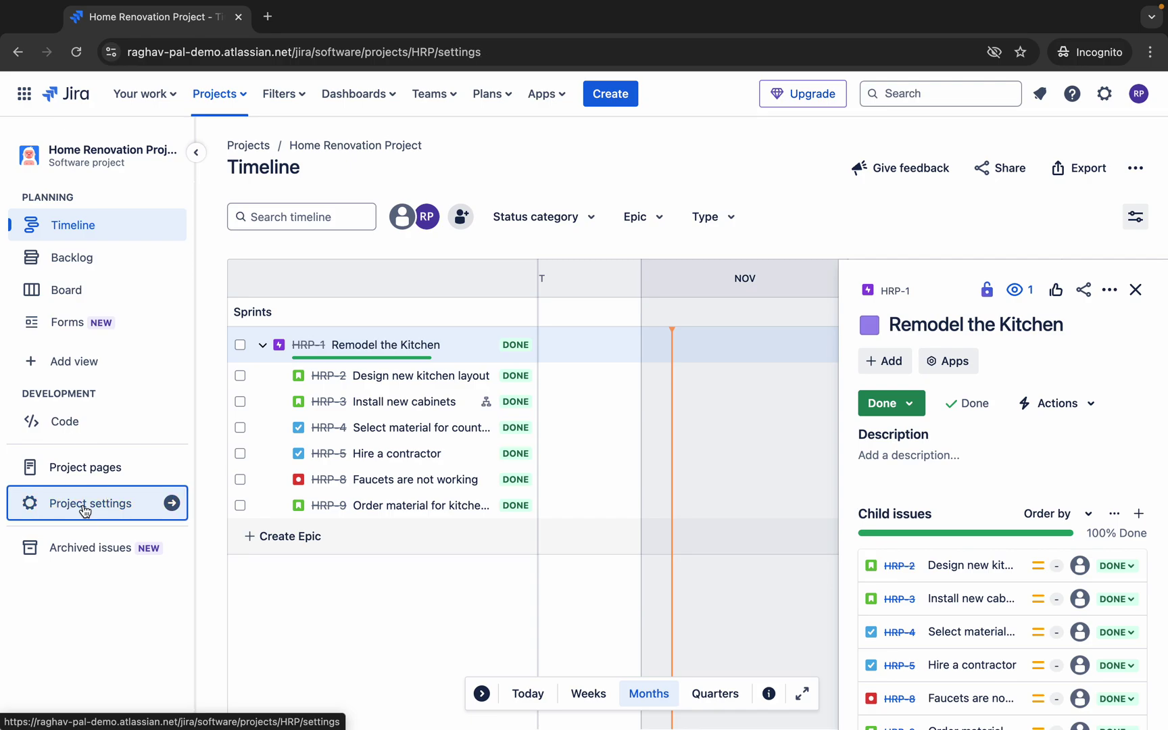
Turn on the Reports feature toggle under project Features, found by searching 'repo', and return to the project.
click(68, 417)
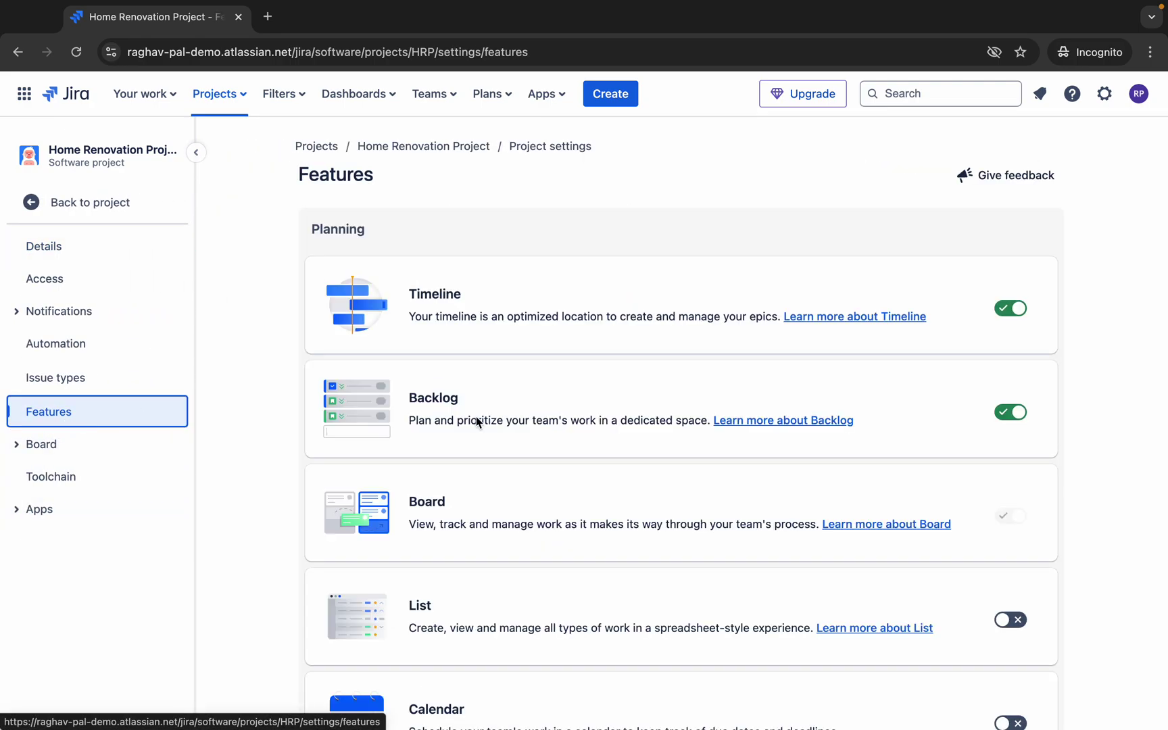
scroll(598, 448, down, 1)
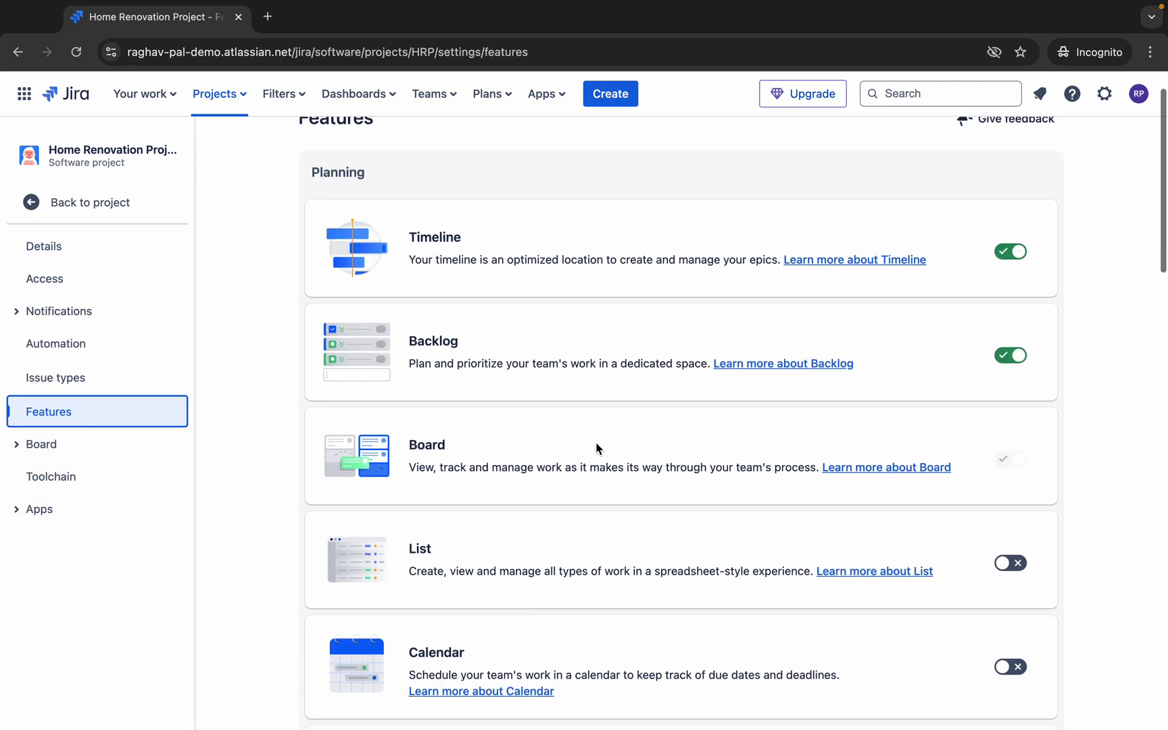
scroll(596, 449, down, 1)
scroll(596, 449, up, 2)
scroll(597, 449, down, 6)
scroll(596, 446, down, 7)
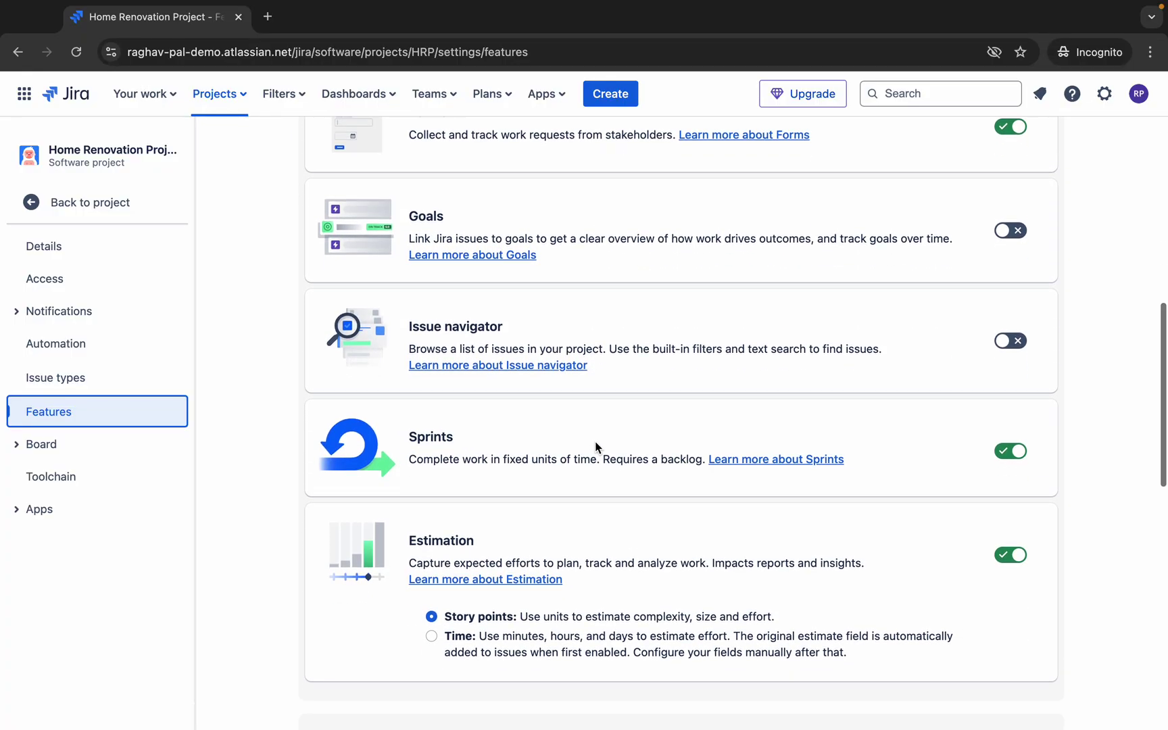
scroll(595, 446, down, 12)
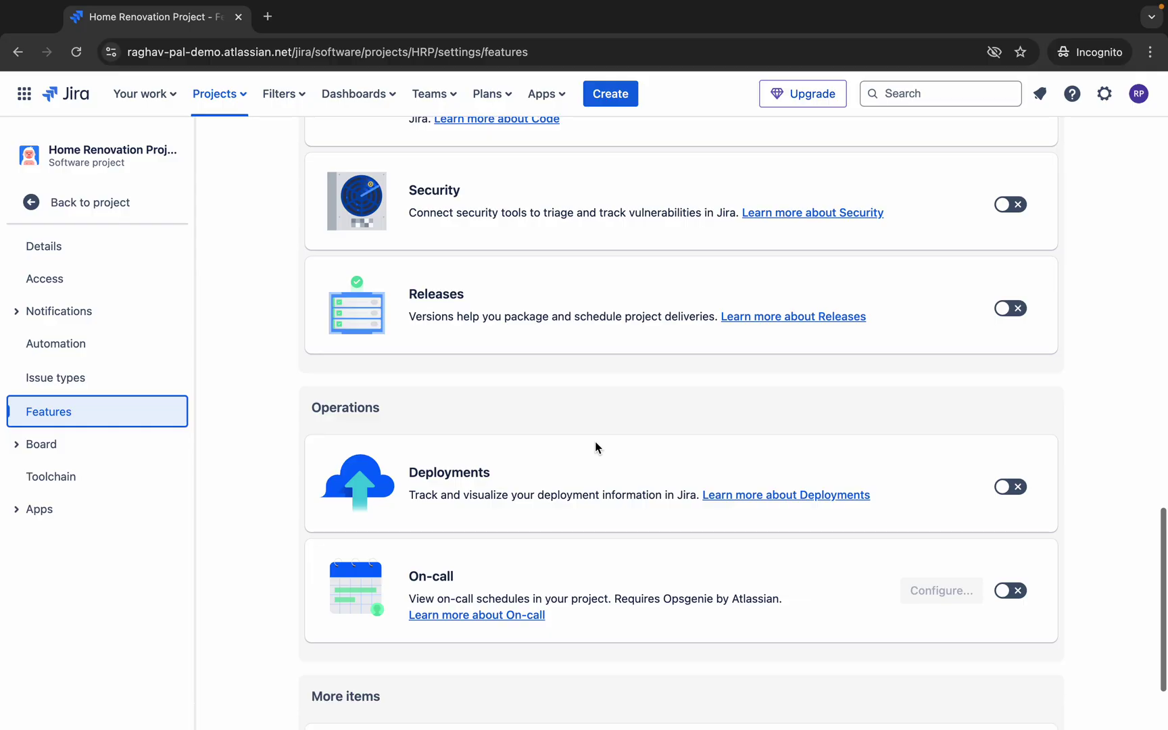
key(ctrl+f)
text(repo)
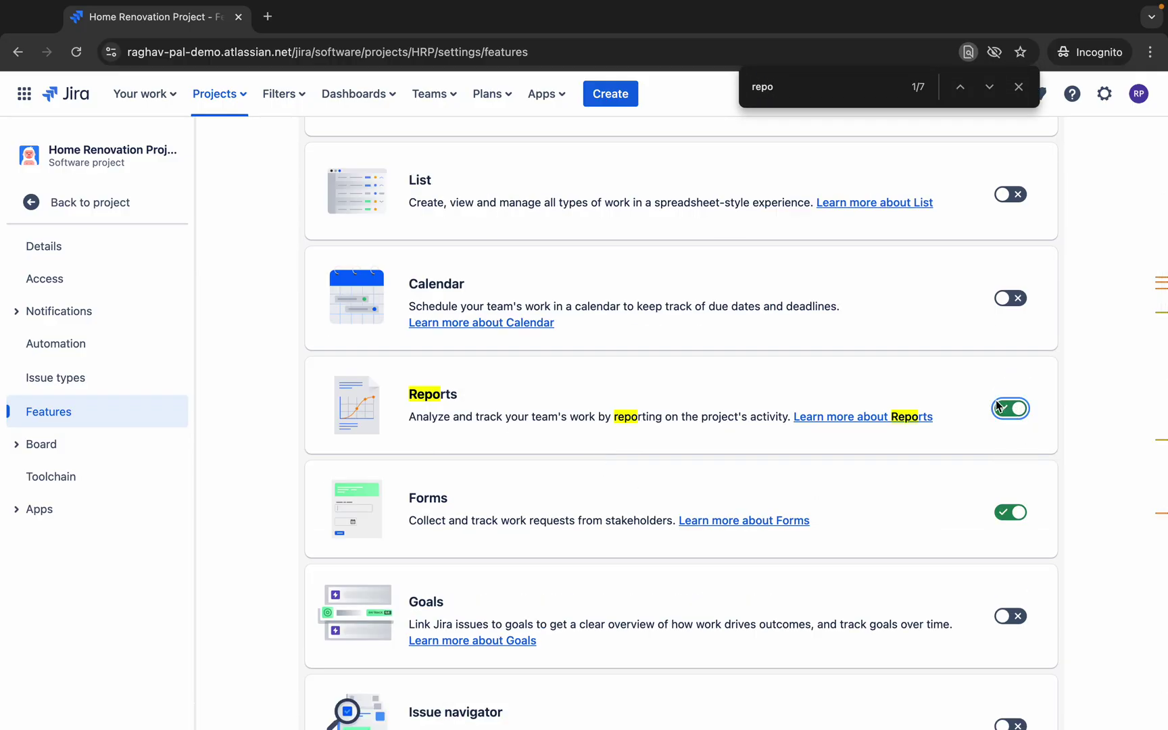
click(1018, 92)
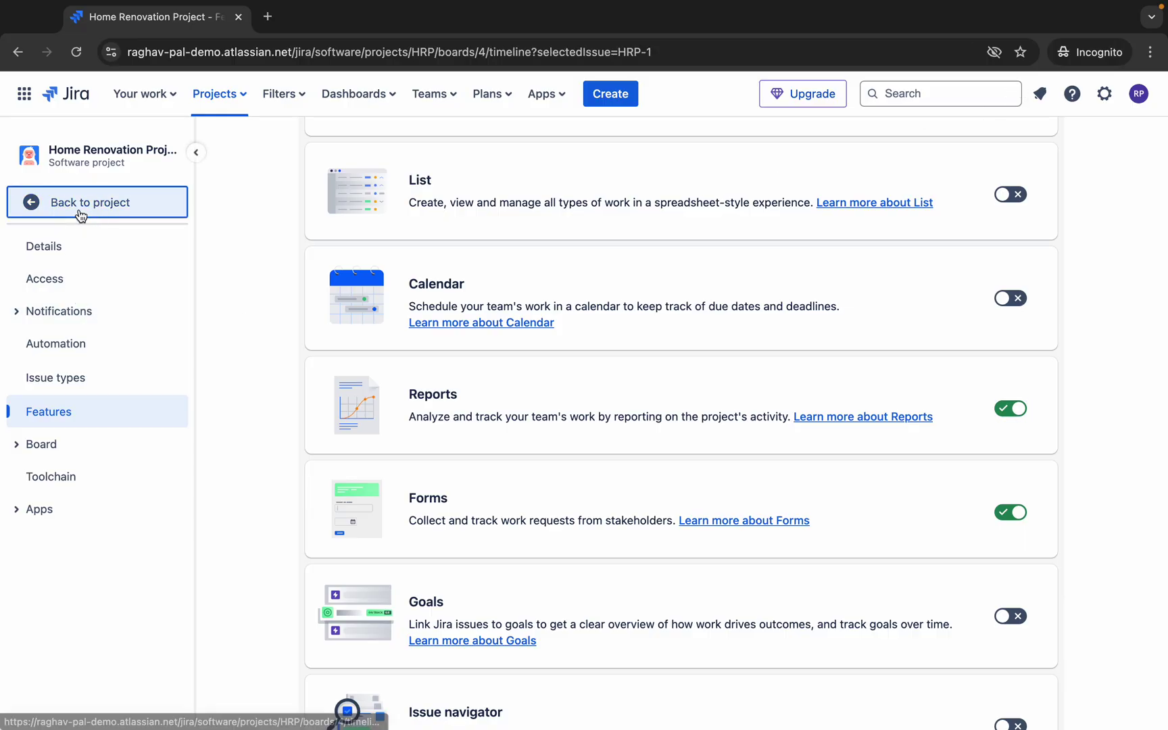
click(79, 213)
Browse the Reports Overview cards, return to the project, and switch to the presentation slides.
click(72, 324)
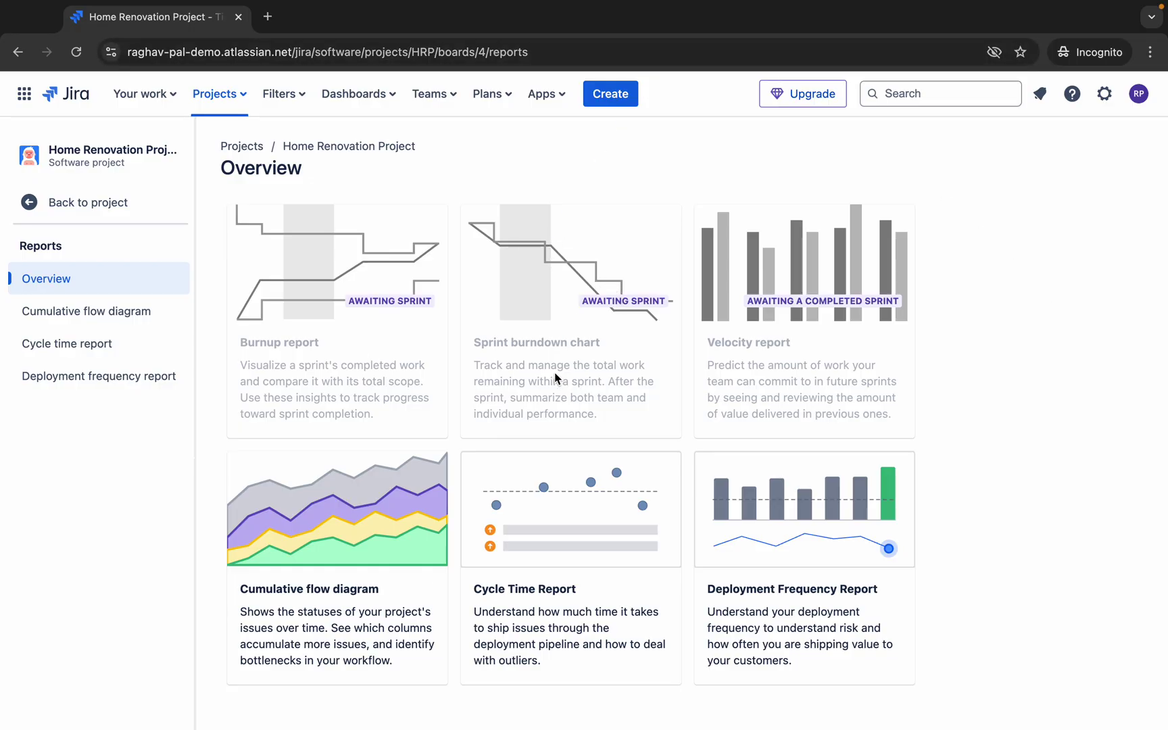
scroll(582, 529, down, 1)
scroll(582, 528, up, 1)
scroll(594, 599, down, 1)
scroll(594, 599, up, 1)
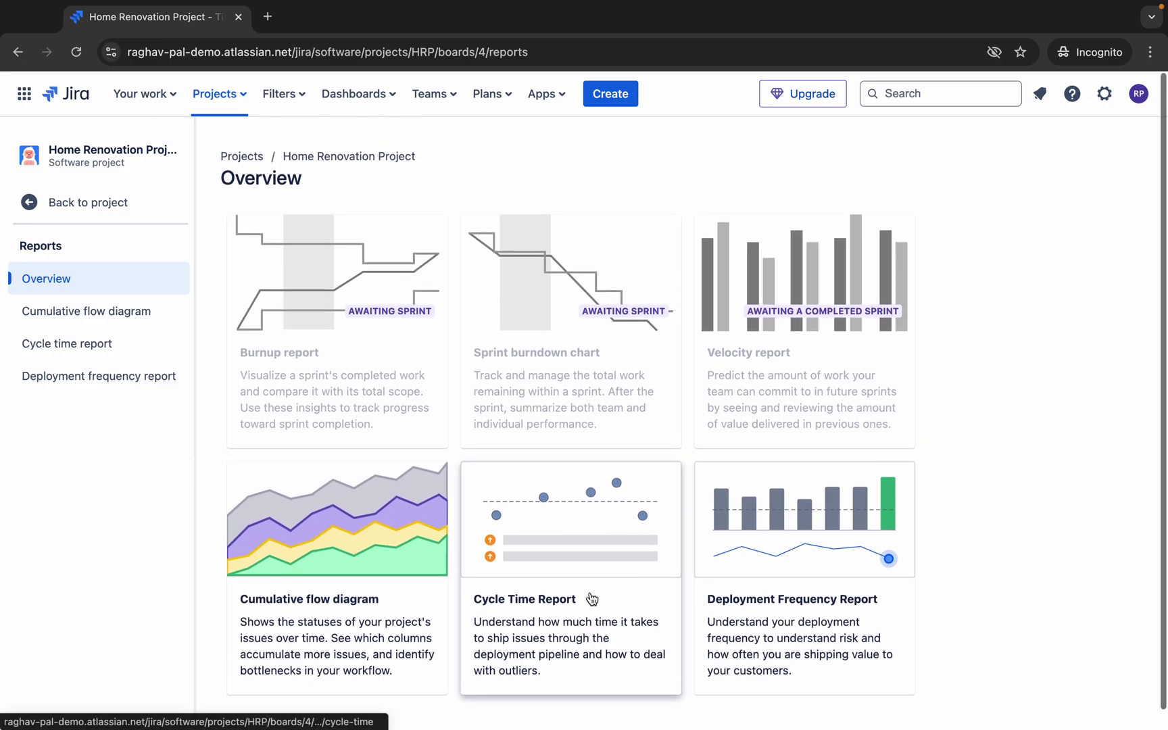
click(95, 203)
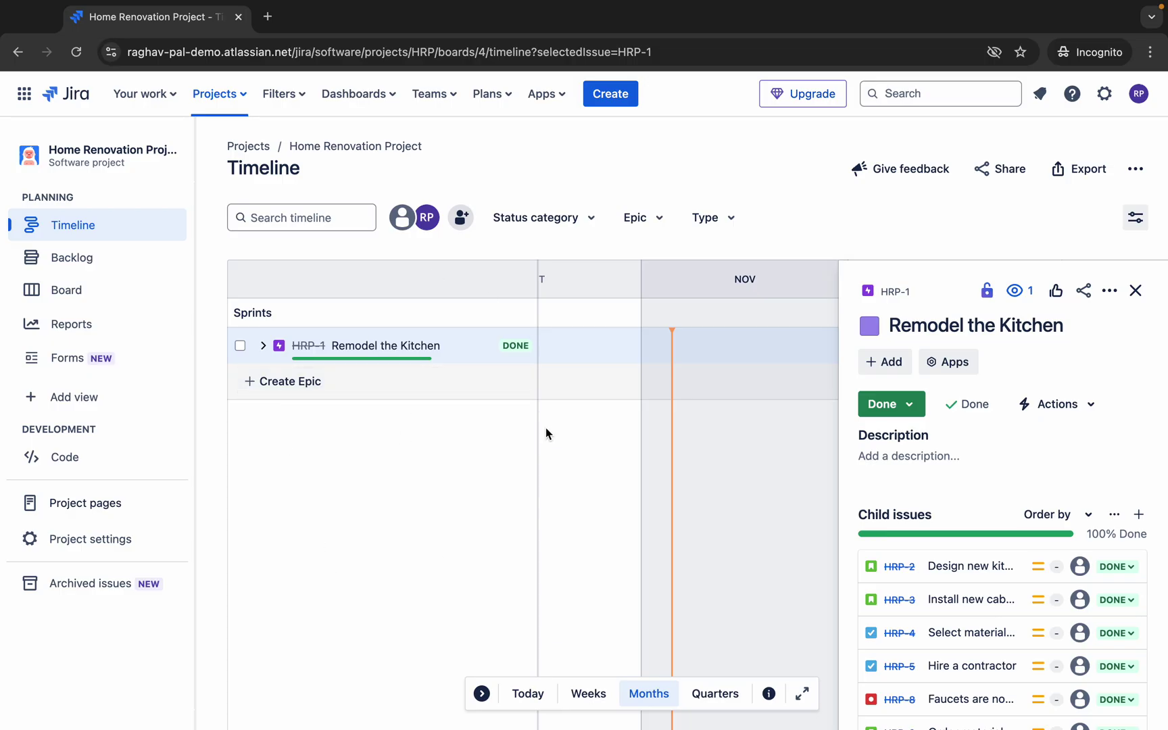
key(ctrl+Left)
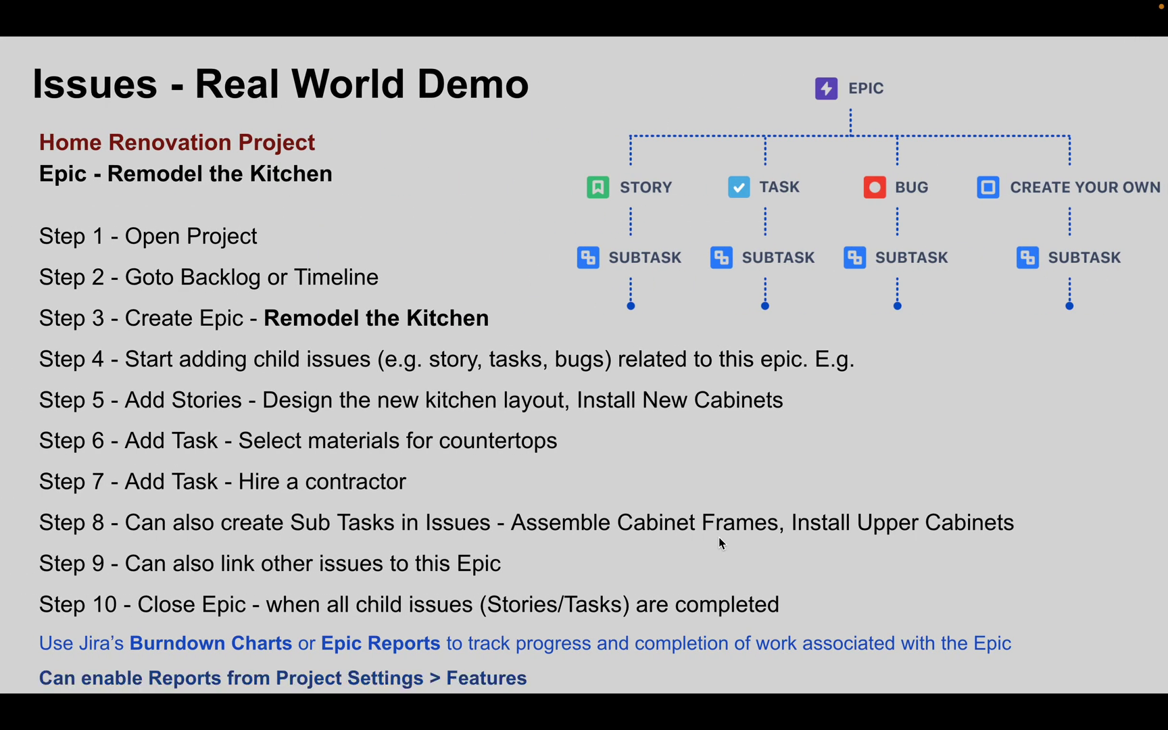